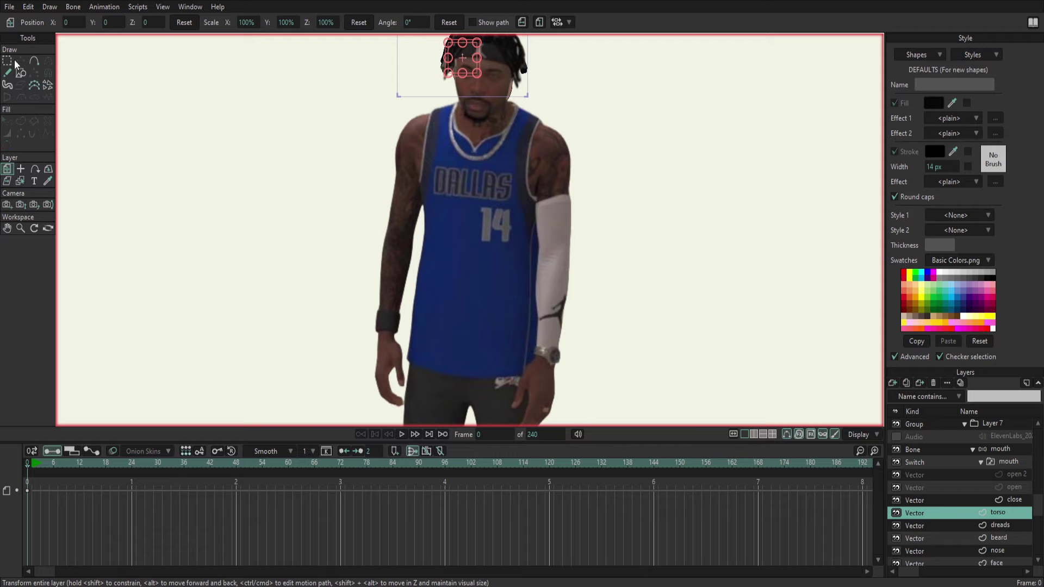
Zoom in and begin the torso outline at the left side of the neck, undoing one stray point.
{"action": "left_click", "coordinate": [32, 61]}
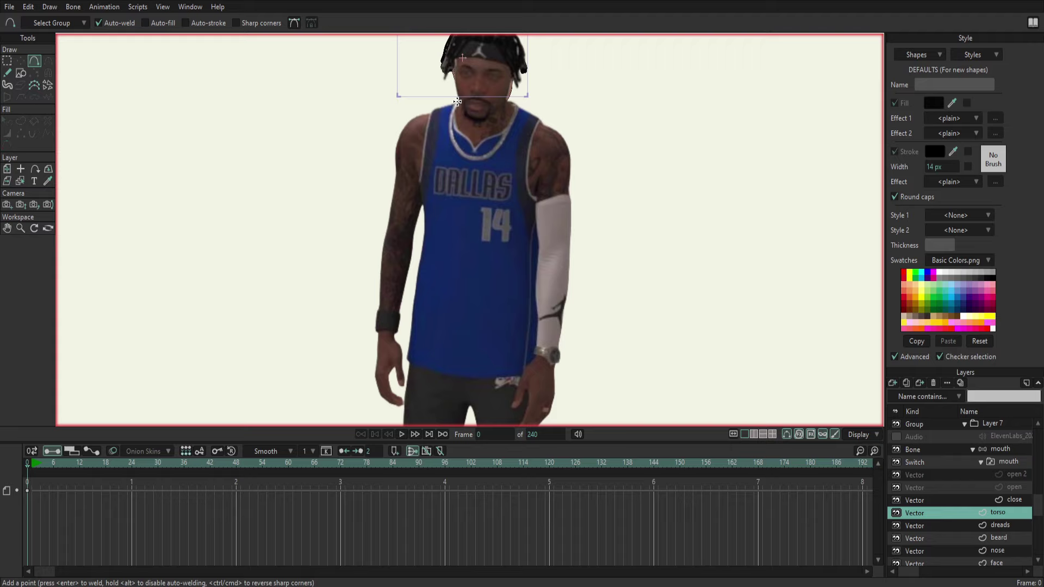
{"action": "scroll", "coordinate": [456, 102], "scroll_direction": "up", "scroll_amount": 1}
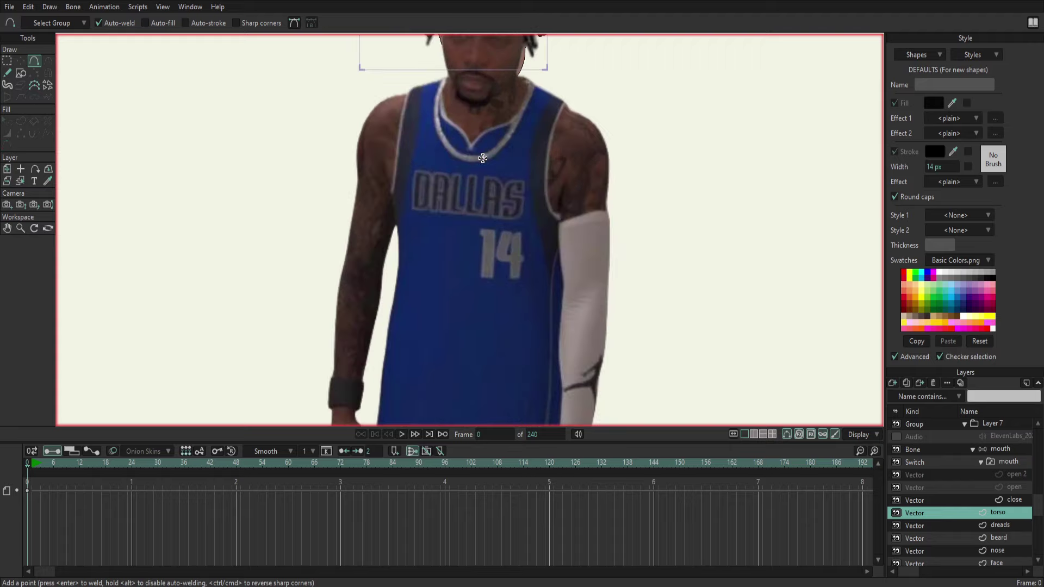
{"action": "scroll", "coordinate": [435, 79], "scroll_direction": "up", "scroll_amount": 1}
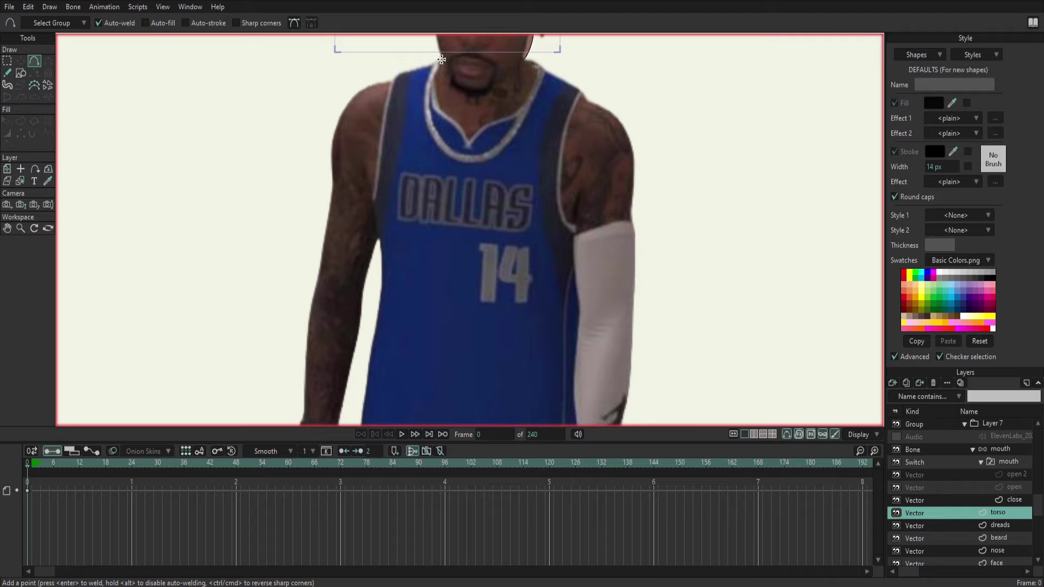
{"action": "left_click_drag", "start_coordinate": [439, 58], "coordinate": [408, 68]}
{"action": "left_click_drag", "start_coordinate": [408, 67], "coordinate": [397, 73]}
{"action": "key", "text": "ctrl+z"}
Continue the outline from its end point near the collar toward the left shoulder.
{"action": "left_click", "coordinate": [20, 60]}
{"action": "left_click", "coordinate": [409, 72]}
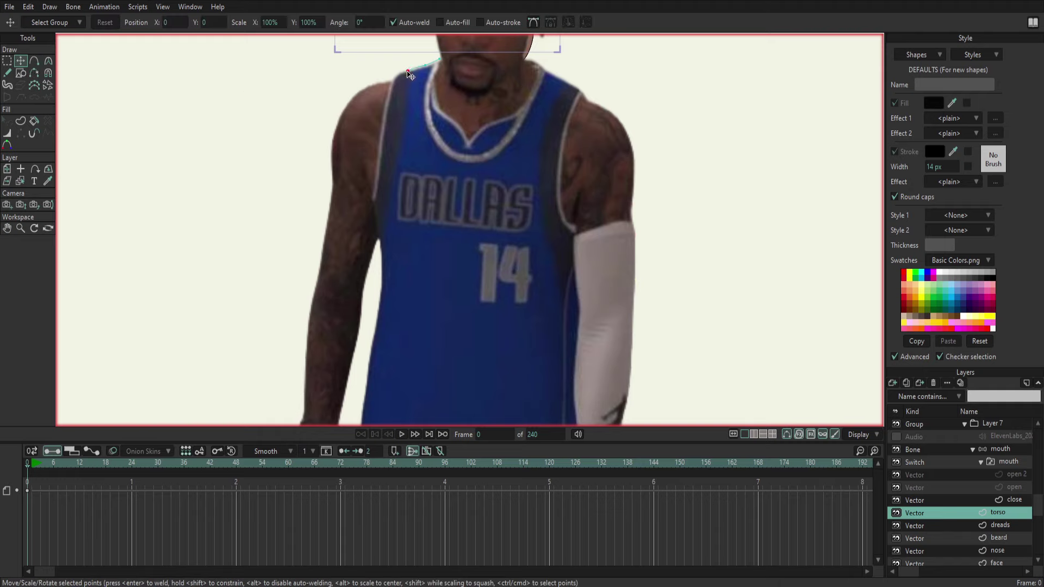
{"action": "left_click", "coordinate": [35, 61]}
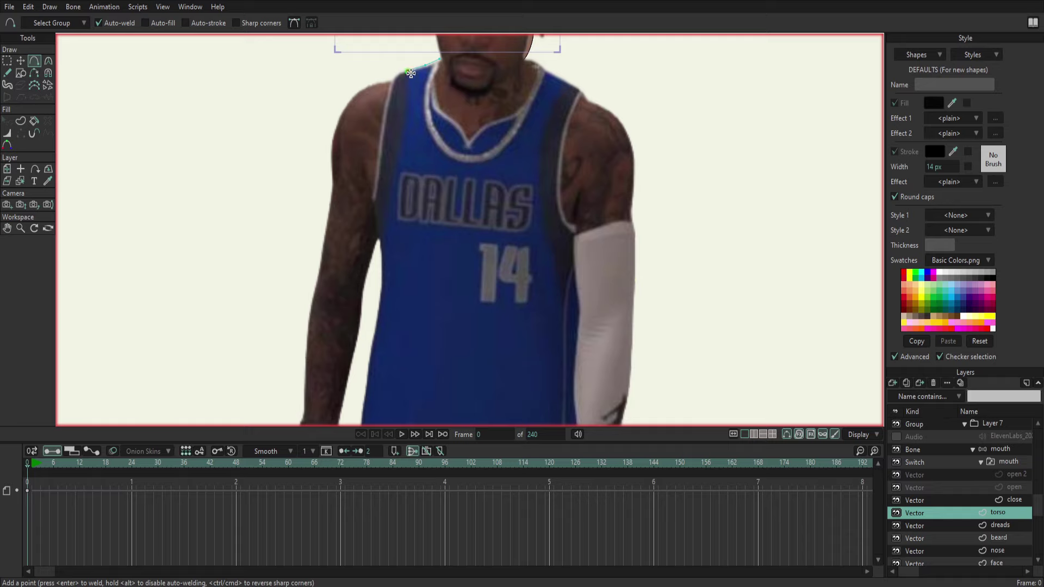
{"action": "left_click_drag", "start_coordinate": [410, 73], "coordinate": [393, 81]}
Extend the outline down the left arm edge, redrawing the lower section after an undo.
{"action": "left_click_drag", "start_coordinate": [386, 103], "coordinate": [379, 146]}
{"action": "left_click_drag", "start_coordinate": [380, 150], "coordinate": [375, 180]}
{"action": "left_click", "coordinate": [371, 198]}
{"action": "left_click_drag", "start_coordinate": [370, 205], "coordinate": [378, 237]}
{"action": "key", "text": "ctrl+z"}
{"action": "left_click_drag", "start_coordinate": [371, 199], "coordinate": [378, 232]}
Nudge a point onto the jersey edge, then continue the outline down toward the hip.
{"action": "left_click", "coordinate": [25, 63]}
{"action": "left_click_drag", "start_coordinate": [371, 198], "coordinate": [375, 200]}
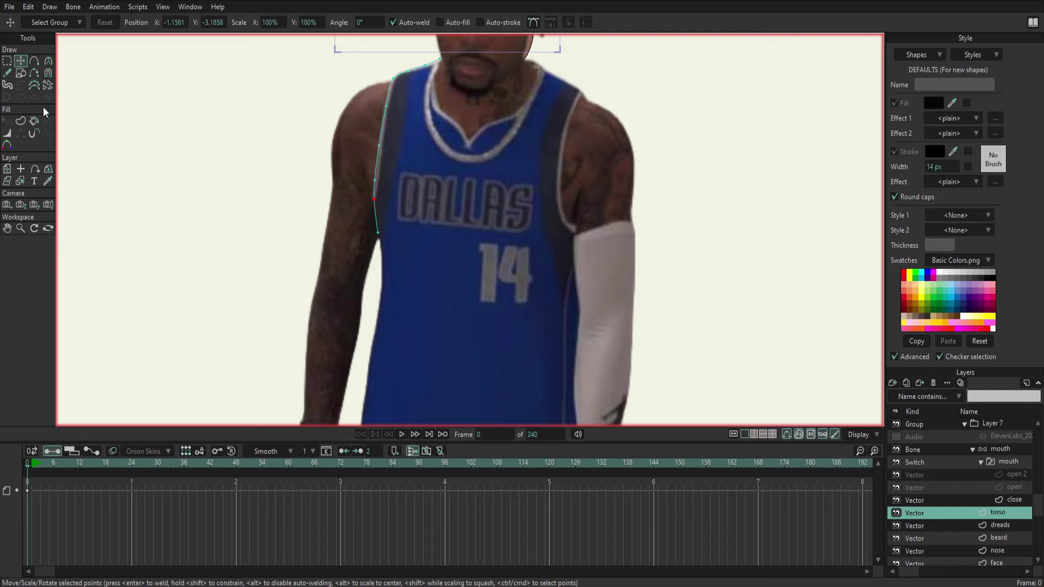
{"action": "left_click", "coordinate": [33, 62]}
{"action": "left_click_drag", "start_coordinate": [378, 233], "coordinate": [382, 279]}
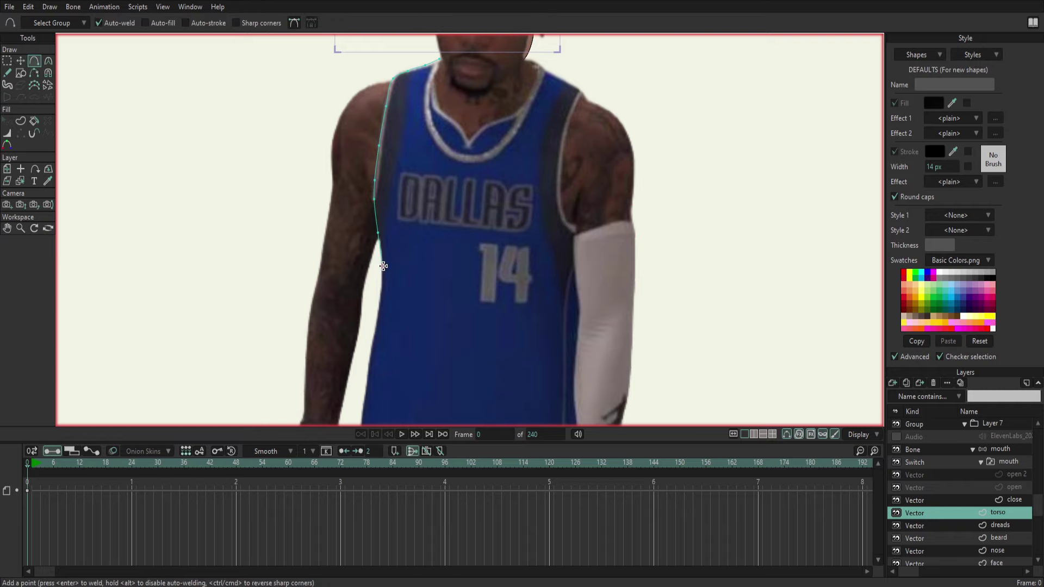
{"action": "left_click_drag", "start_coordinate": [382, 281], "coordinate": [368, 358]}
Trace the outline down the left side, around both hem corners and along the bottom hem.
{"action": "scroll", "coordinate": [456, 377], "scroll_direction": "down", "scroll_amount": 2}
{"action": "scroll", "coordinate": [481, 305], "scroll_direction": "down", "scroll_amount": 3}
{"action": "scroll", "coordinate": [467, 218], "scroll_direction": "down", "scroll_amount": 5}
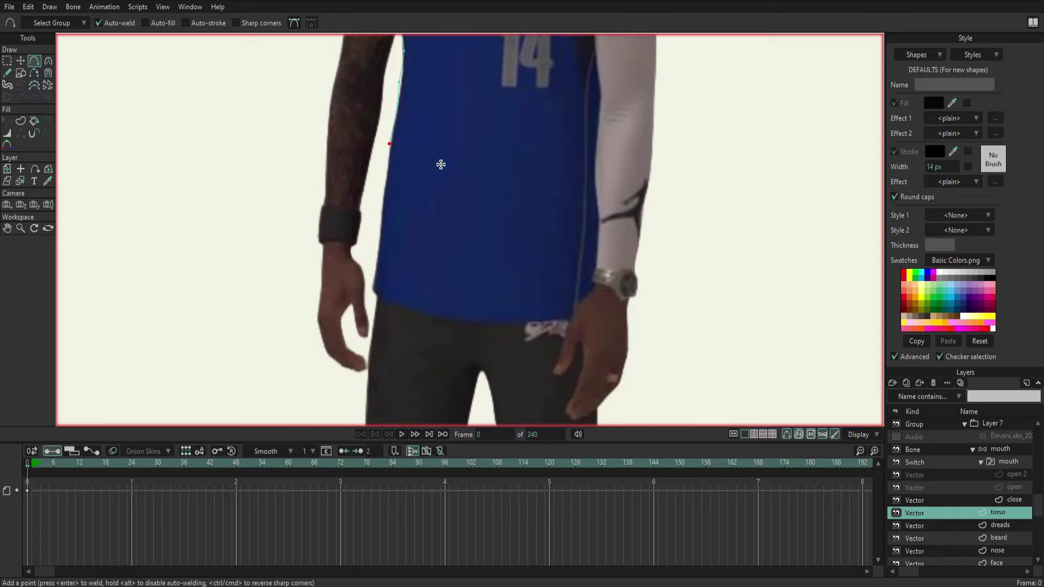
{"action": "left_click_drag", "start_coordinate": [389, 145], "coordinate": [374, 288]}
{"action": "left_click_drag", "start_coordinate": [374, 294], "coordinate": [461, 321]}
{"action": "left_click_drag", "start_coordinate": [461, 320], "coordinate": [598, 317]}
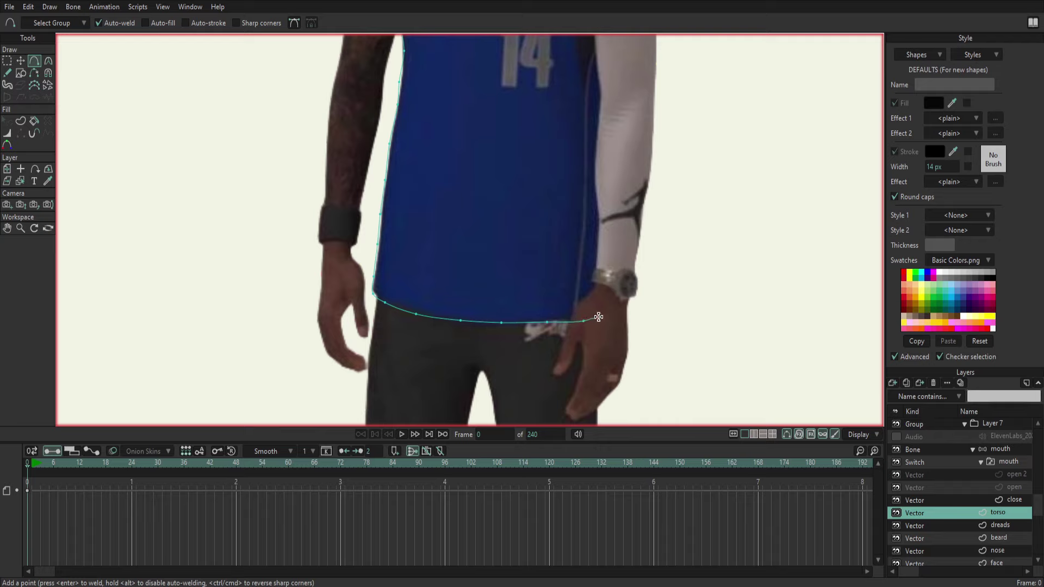
{"action": "left_click_drag", "start_coordinate": [598, 317], "coordinate": [611, 247]}
Carry the outline up the jersey's right side beside the white sleeve.
{"action": "left_click_drag", "start_coordinate": [613, 217], "coordinate": [614, 186]}
{"action": "left_click_drag", "start_coordinate": [653, 230], "coordinate": [638, 392]}
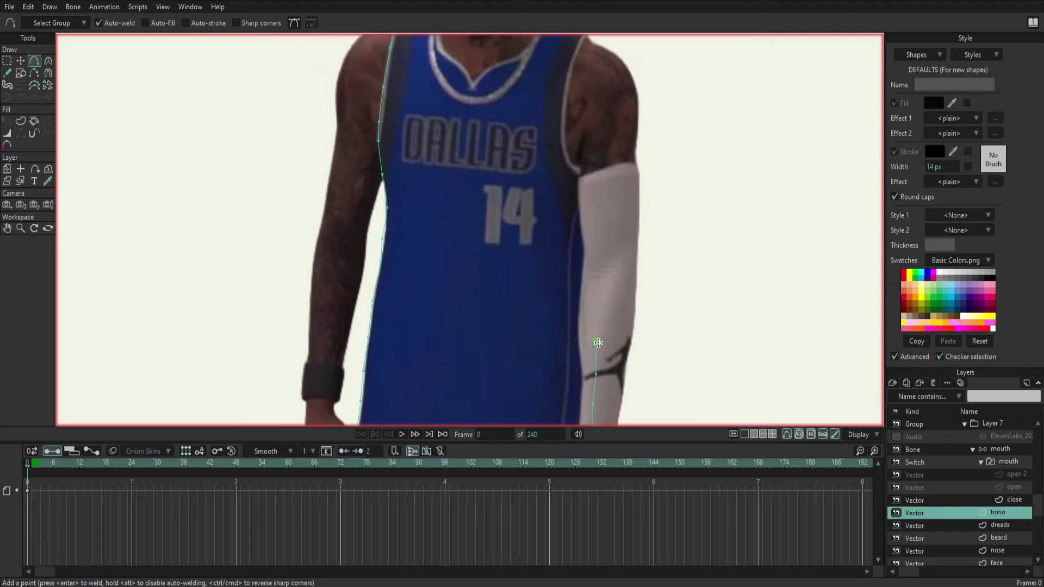
{"action": "left_click_drag", "start_coordinate": [596, 341], "coordinate": [600, 281]}
{"action": "left_click_drag", "start_coordinate": [599, 281], "coordinate": [590, 202]}
{"action": "scroll", "coordinate": [674, 325], "scroll_direction": "down", "scroll_amount": 2}
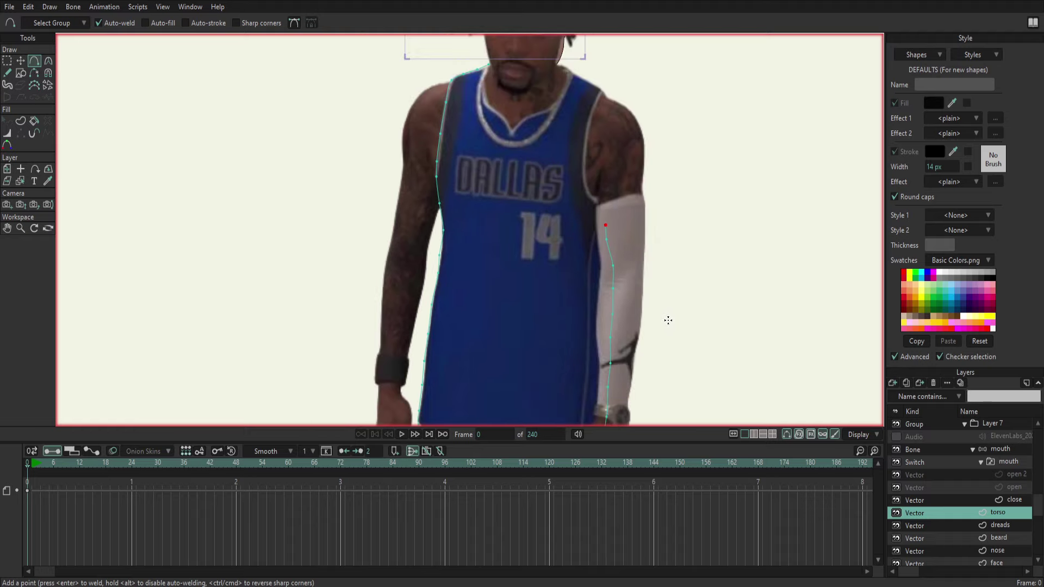
{"action": "left_click_drag", "start_coordinate": [669, 321], "coordinate": [662, 271]}
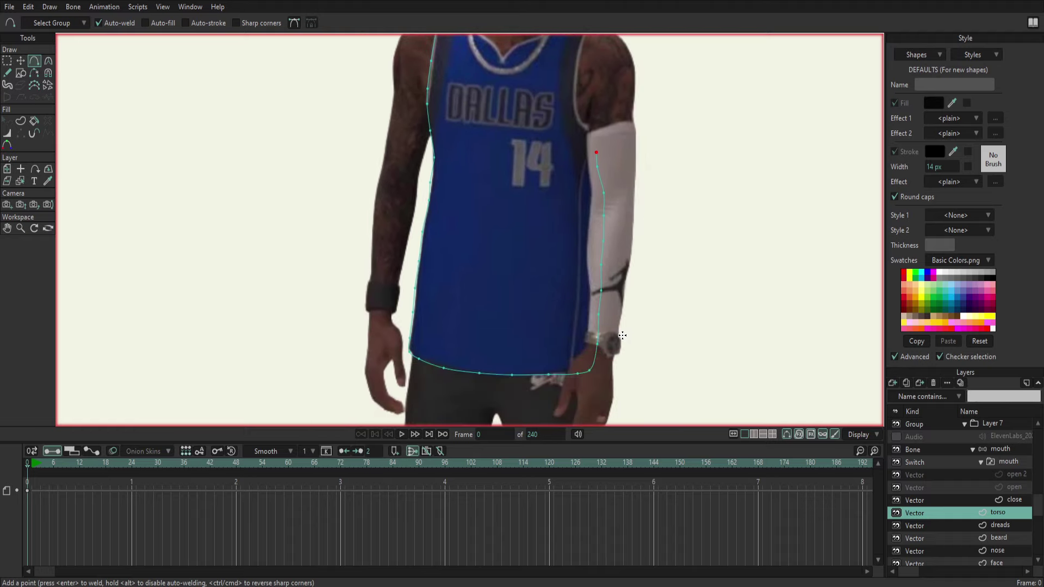
Move the forearm outline points up onto the jersey's right edge.
{"action": "left_click", "coordinate": [22, 63]}
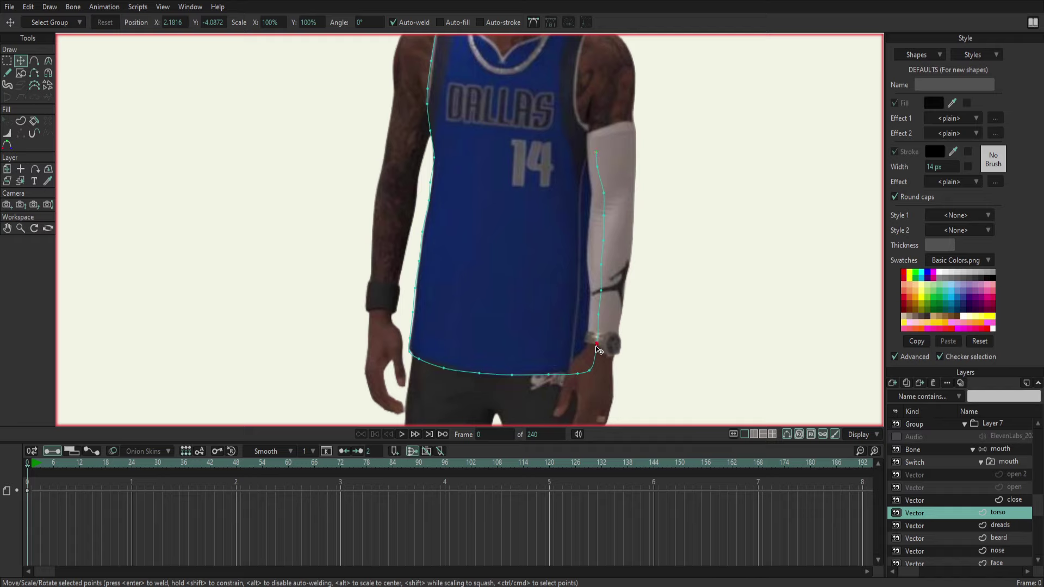
{"action": "left_click_drag", "start_coordinate": [597, 346], "coordinate": [592, 315]}
{"action": "left_click", "coordinate": [593, 289]}
{"action": "left_click_drag", "start_coordinate": [601, 267], "coordinate": [596, 236]}
{"action": "left_click_drag", "start_coordinate": [597, 237], "coordinate": [597, 194]}
{"action": "left_click_drag", "start_coordinate": [598, 193], "coordinate": [595, 154]}
Shift the outline's top end onto the jersey edge and extend it toward the right shoulder.
{"action": "left_click", "coordinate": [33, 61]}
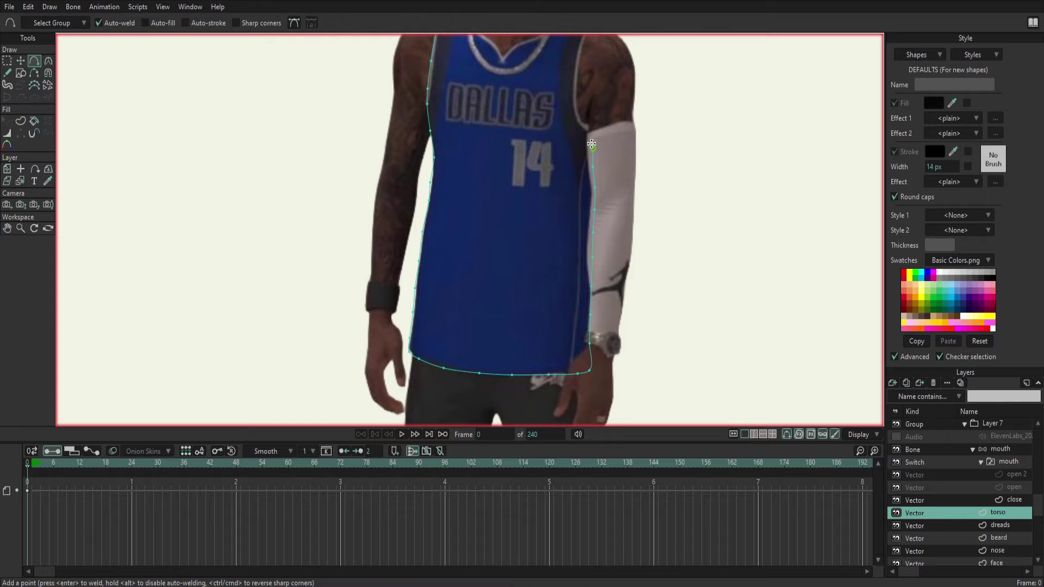
{"action": "left_click_drag", "start_coordinate": [586, 130], "coordinate": [593, 131]}
{"action": "mouse_move", "coordinate": [593, 131]}
{"action": "left_mouse_down"}
{"action": "mouse_move", "coordinate": [577, 120]}
{"action": "mouse_move", "coordinate": [576, 80]}
{"action": "mouse_move", "coordinate": [560, 212]}
{"action": "mouse_move", "coordinate": [577, 143]}
{"action": "left_mouse_up"}
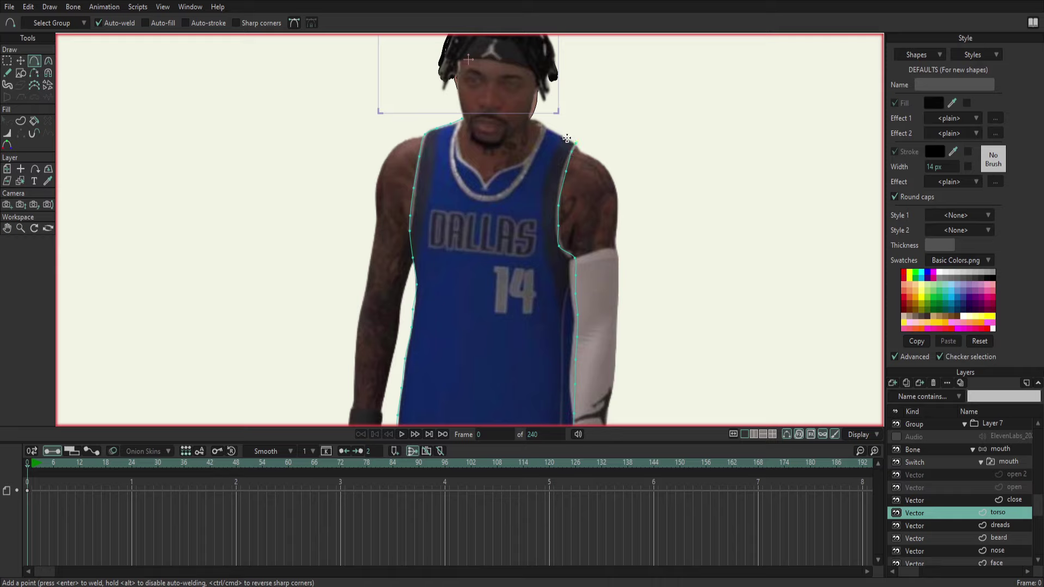
Carry the outline across the neckline with several points and close the loop at the neck.
{"action": "left_click_drag", "start_coordinate": [578, 144], "coordinate": [542, 124]}
{"action": "left_click_drag", "start_coordinate": [542, 124], "coordinate": [532, 119]}
{"action": "left_click", "coordinate": [482, 124]}
{"action": "left_click", "coordinate": [492, 119]}
{"action": "left_click", "coordinate": [516, 119]}
{"action": "left_click", "coordinate": [528, 121]}
Deselect the outline points and sample the jersey's blue as the fill colour.
{"action": "mouse_move", "coordinate": [810, 335]}
{"action": "left_mouse_down"}
{"action": "mouse_move", "coordinate": [779, 283]}
{"action": "mouse_move", "coordinate": [779, 256]}
{"action": "mouse_move", "coordinate": [732, 268]}
{"action": "mouse_move", "coordinate": [843, 290]}
{"action": "left_mouse_up"}
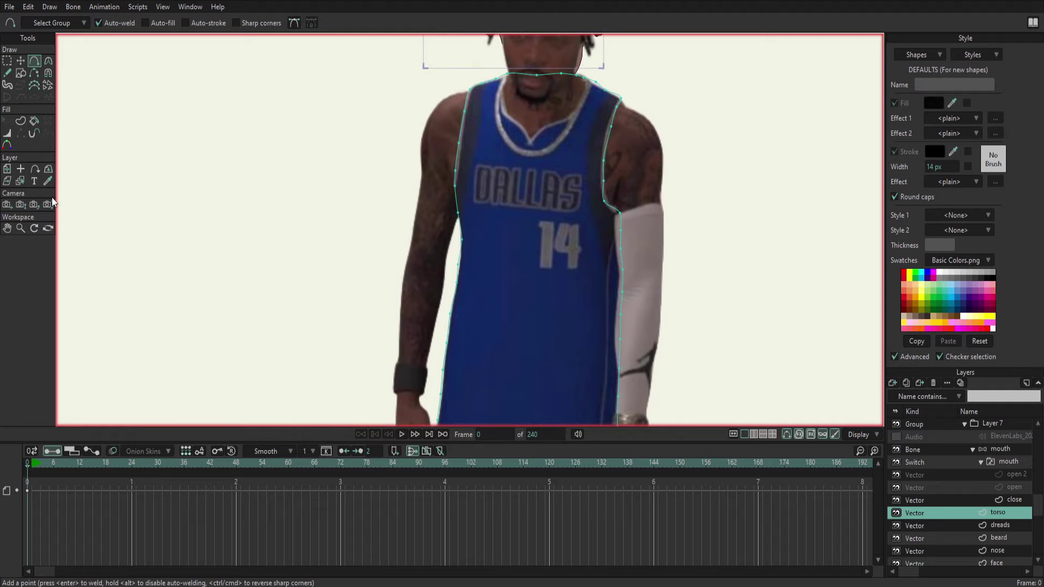
{"action": "left_click", "coordinate": [952, 103]}
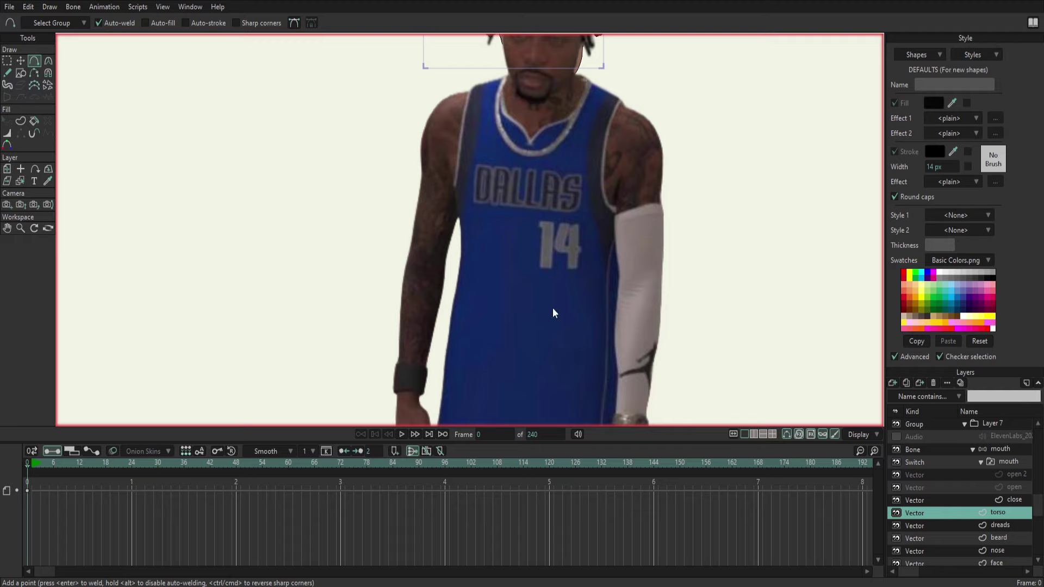
{"action": "left_click", "coordinate": [544, 296]}
Paint the closed torso outline with the jersey's dark blue and select shape S1 to check it.
{"action": "left_click", "coordinate": [620, 378]}
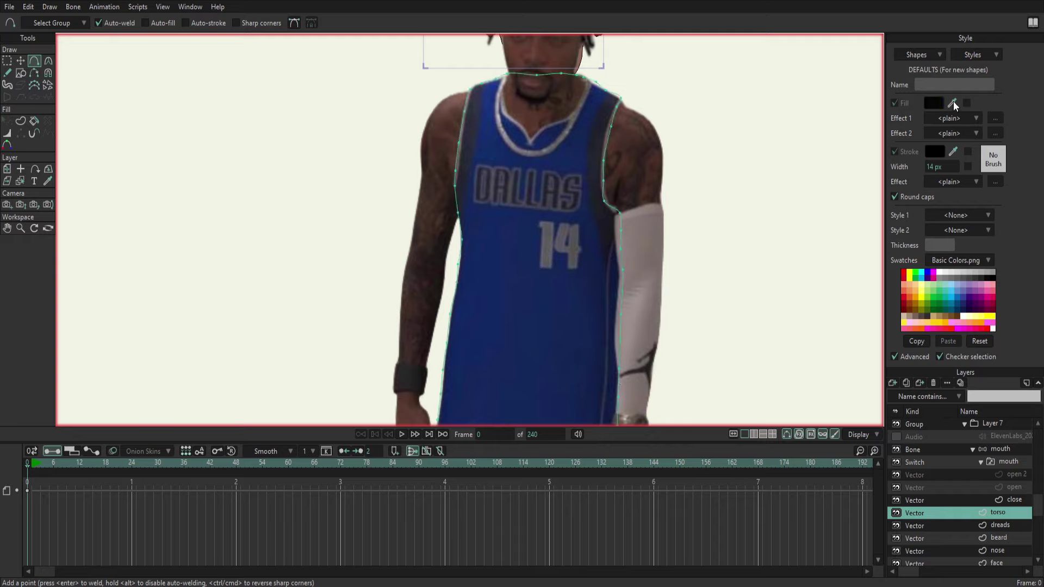
{"action": "left_click", "coordinate": [953, 101]}
{"action": "left_click", "coordinate": [34, 123]}
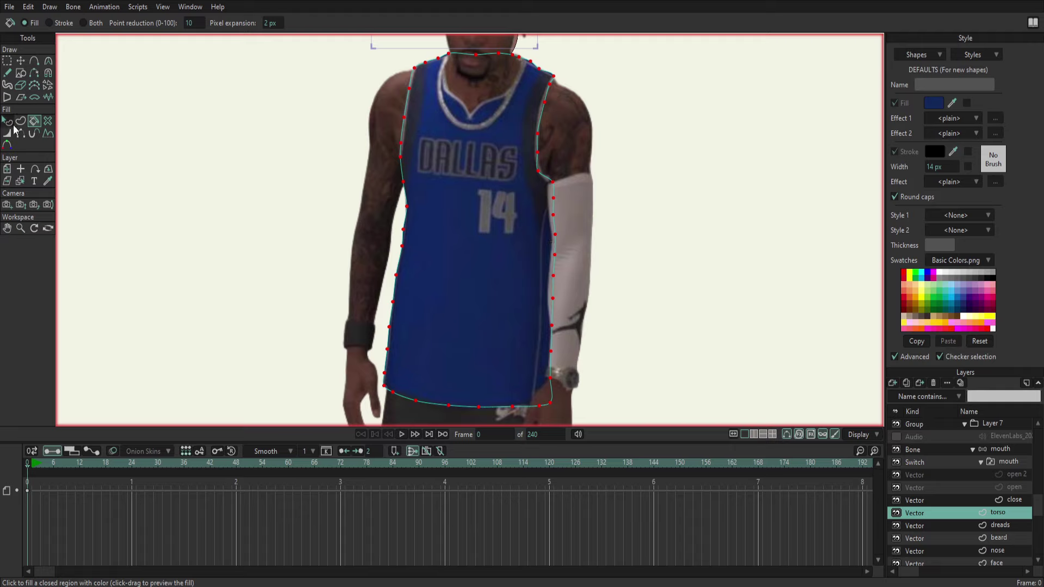
{"action": "left_click", "coordinate": [10, 123]}
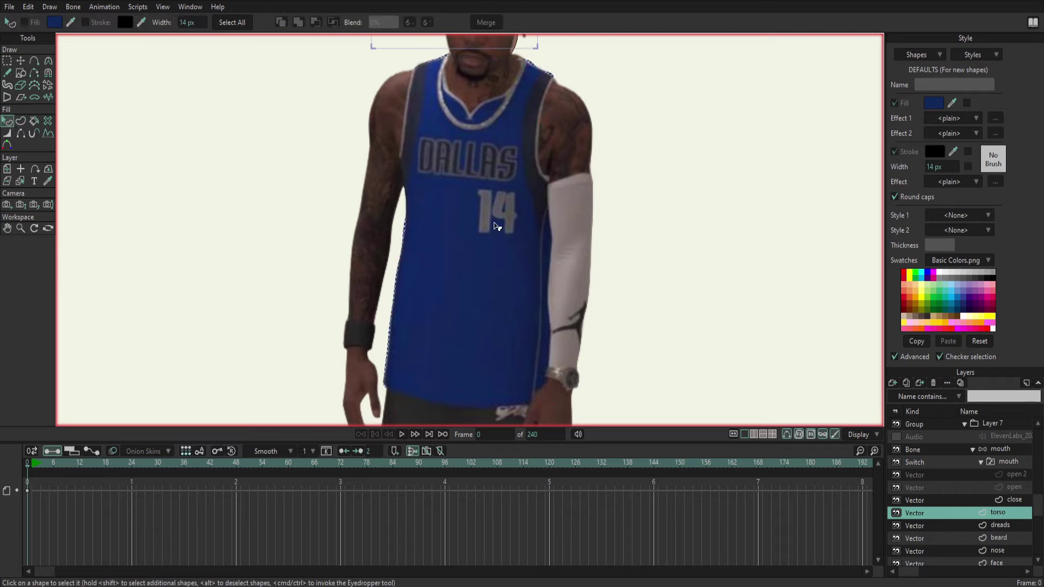
{"action": "left_click", "coordinate": [496, 227]}
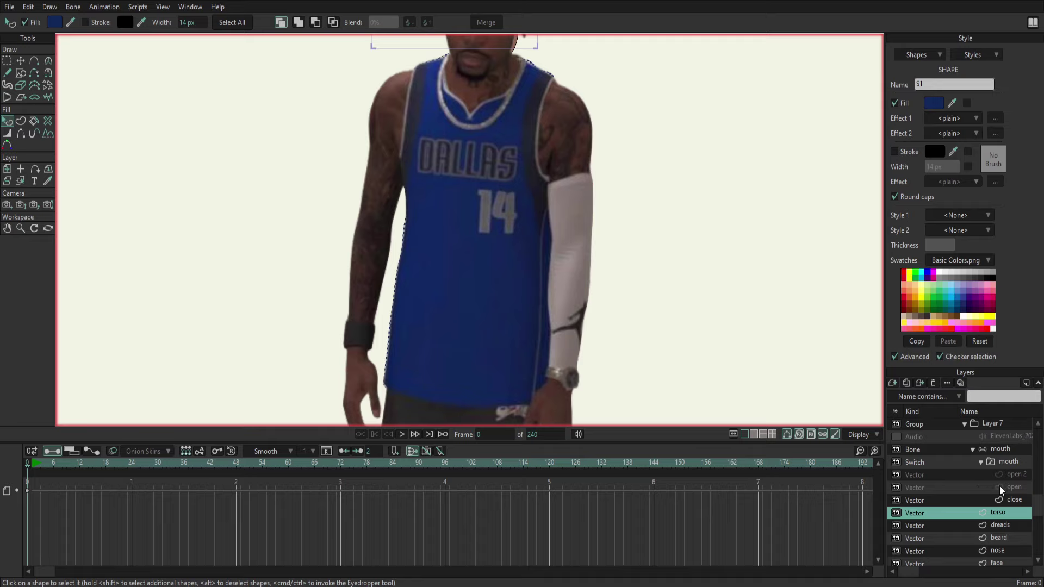
Select the SnapShot reference layer, try adjusting it, and undo the change.
{"action": "scroll", "coordinate": [1000, 489], "scroll_direction": "up", "scroll_amount": 2}
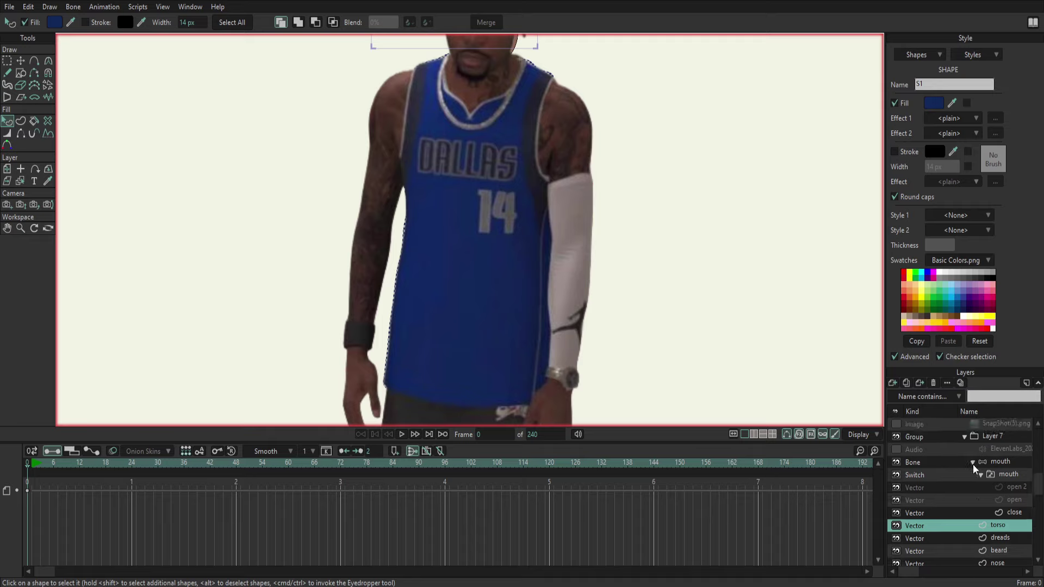
{"action": "scroll", "coordinate": [977, 470], "scroll_direction": "up", "scroll_amount": 1}
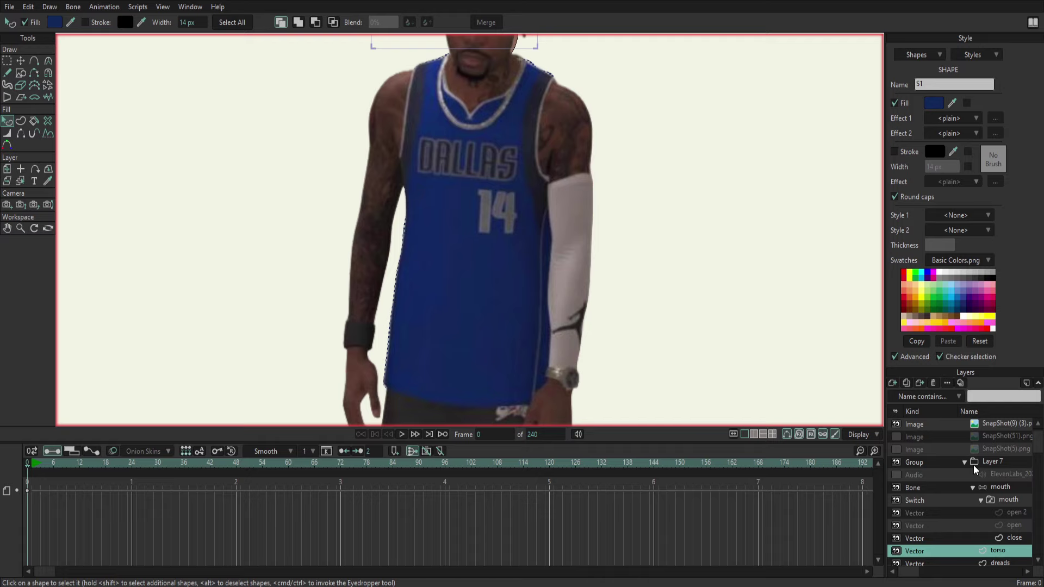
{"action": "left_click", "coordinate": [961, 428]}
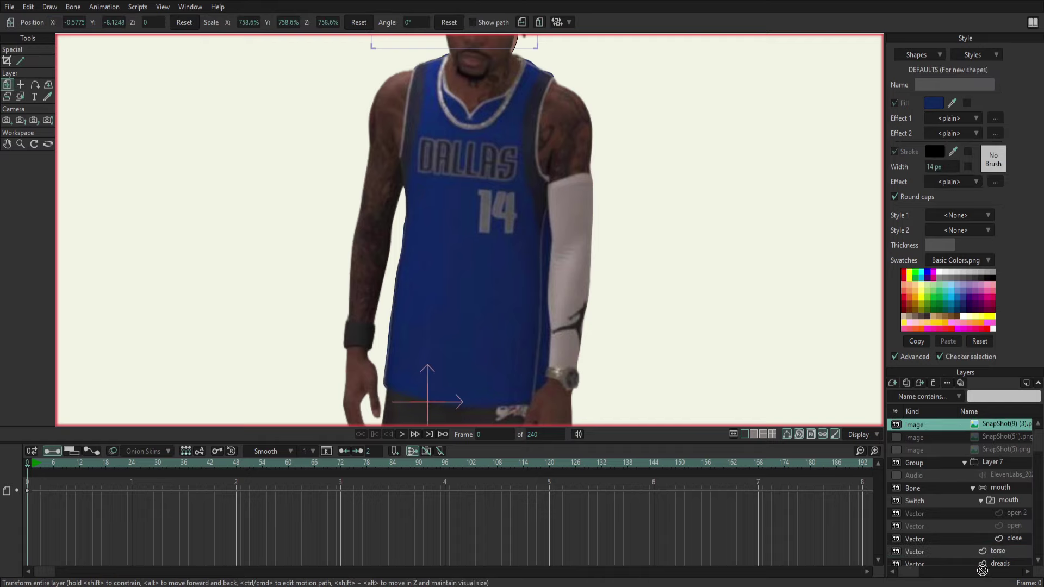
{"action": "left_click_drag", "start_coordinate": [983, 572], "coordinate": [988, 563]}
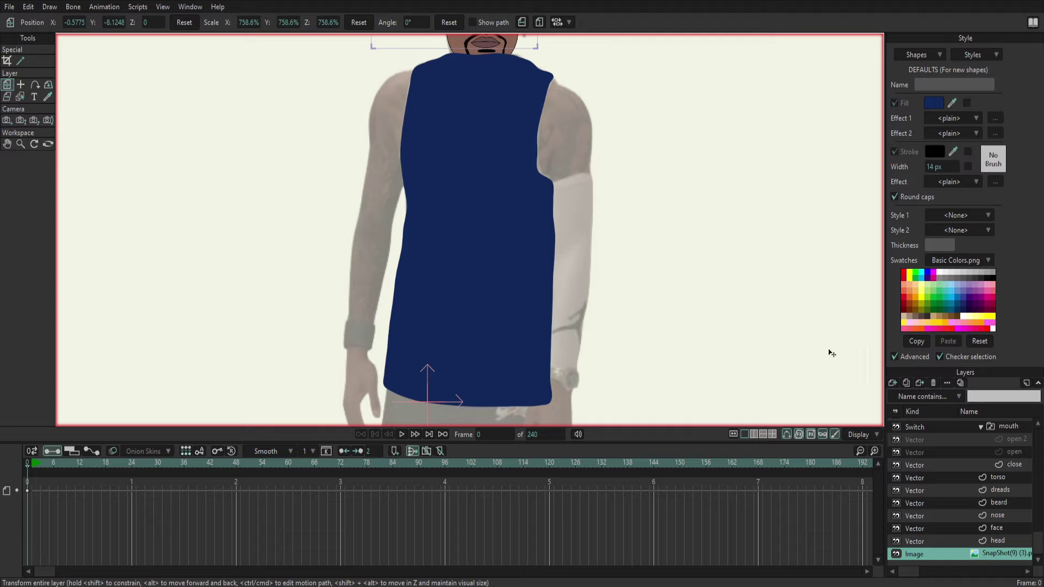
{"action": "left_click_drag", "start_coordinate": [709, 178], "coordinate": [714, 245]}
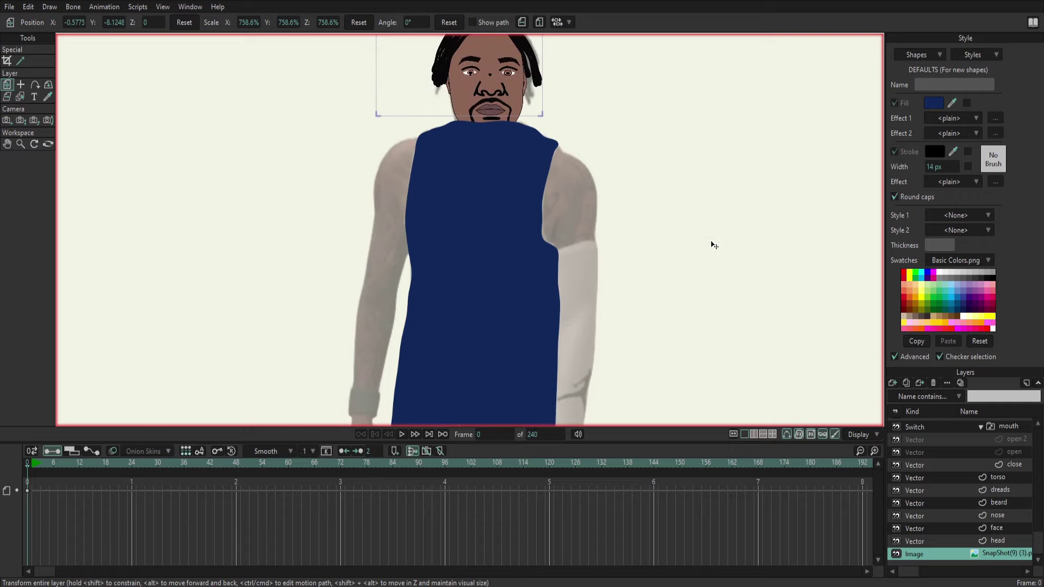
{"action": "left_click_drag", "start_coordinate": [712, 245], "coordinate": [710, 247]}
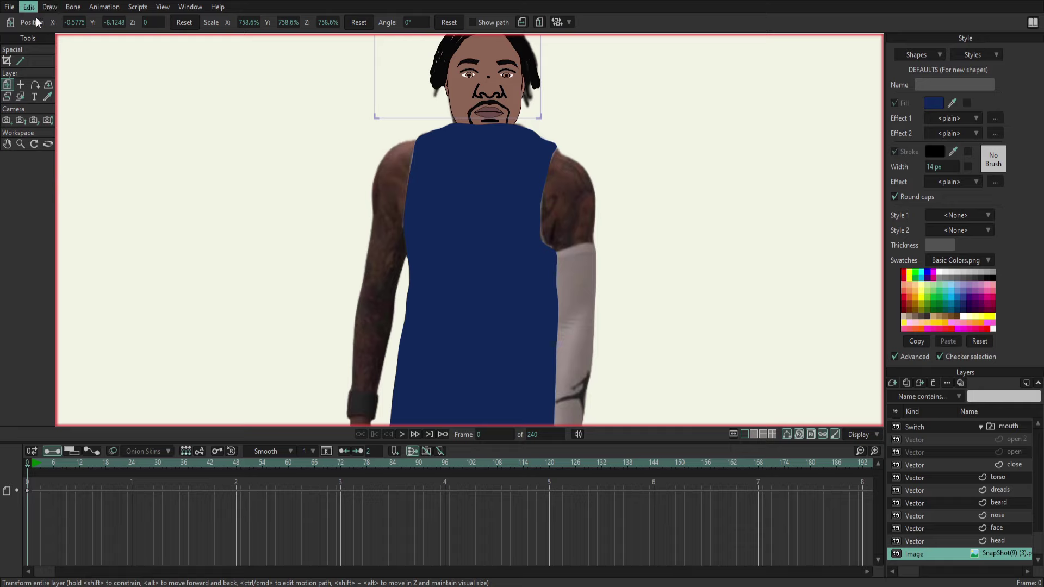
{"action": "key", "text": "ctrl+z"}
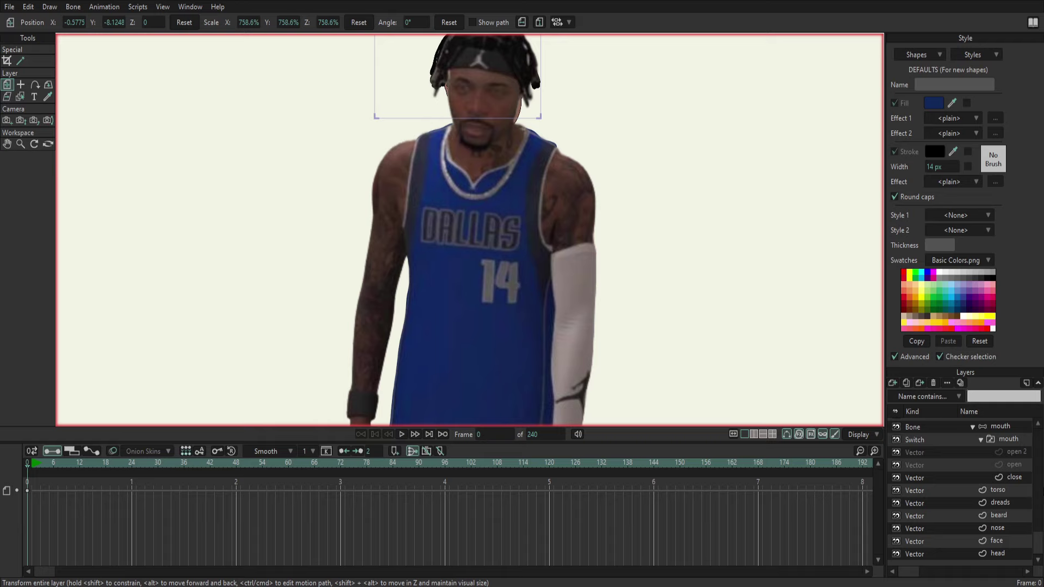
Drag the reference photo below the vector layers to preview the drawing, then undo it.
{"action": "left_click_drag", "start_coordinate": [1041, 545], "coordinate": [1041, 430]}
{"action": "left_click", "coordinate": [988, 424]}
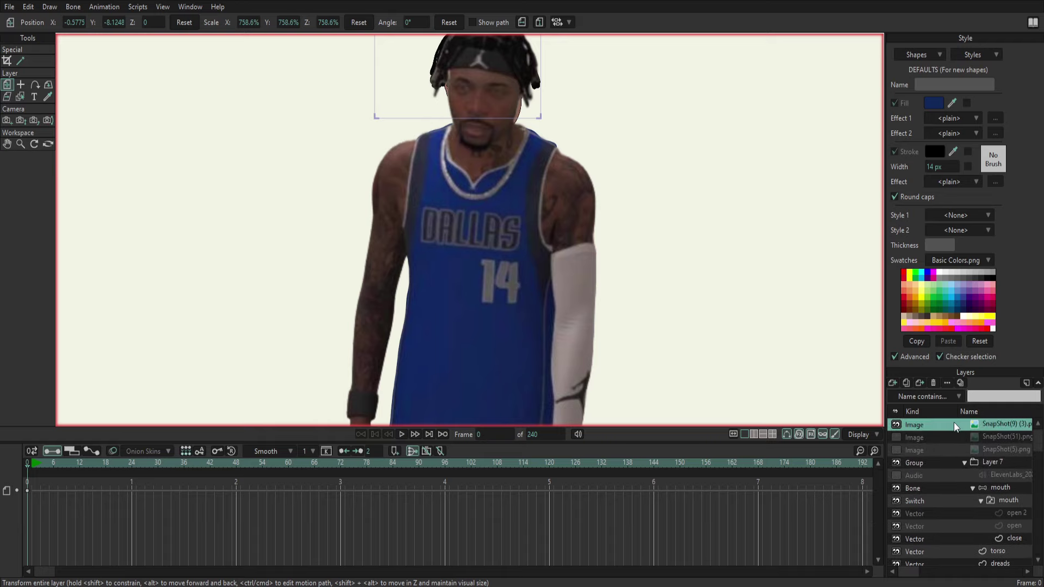
{"action": "left_click_drag", "start_coordinate": [954, 423], "coordinate": [960, 570]}
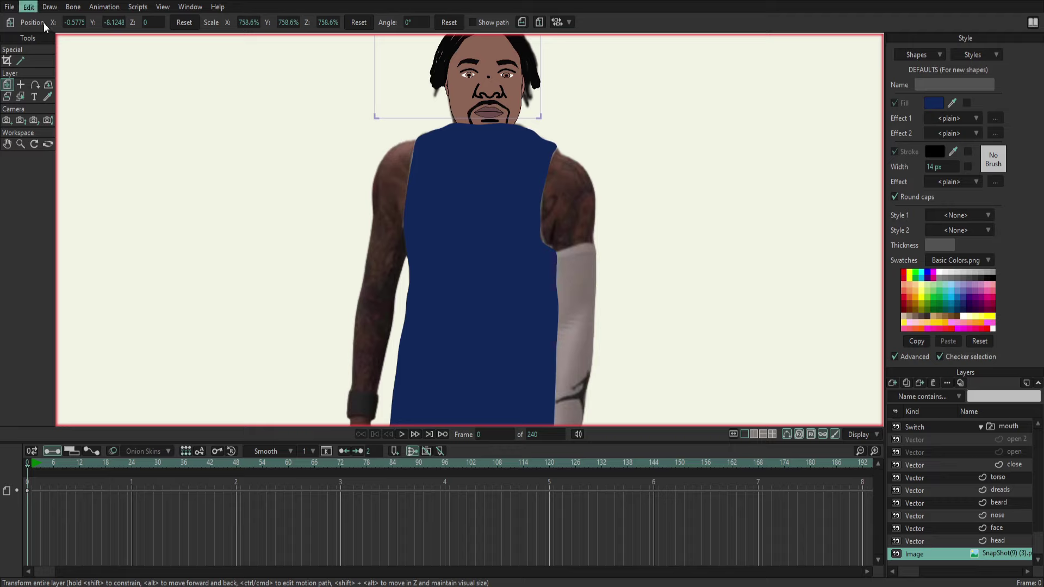
{"action": "key", "text": "ctrl+z"}
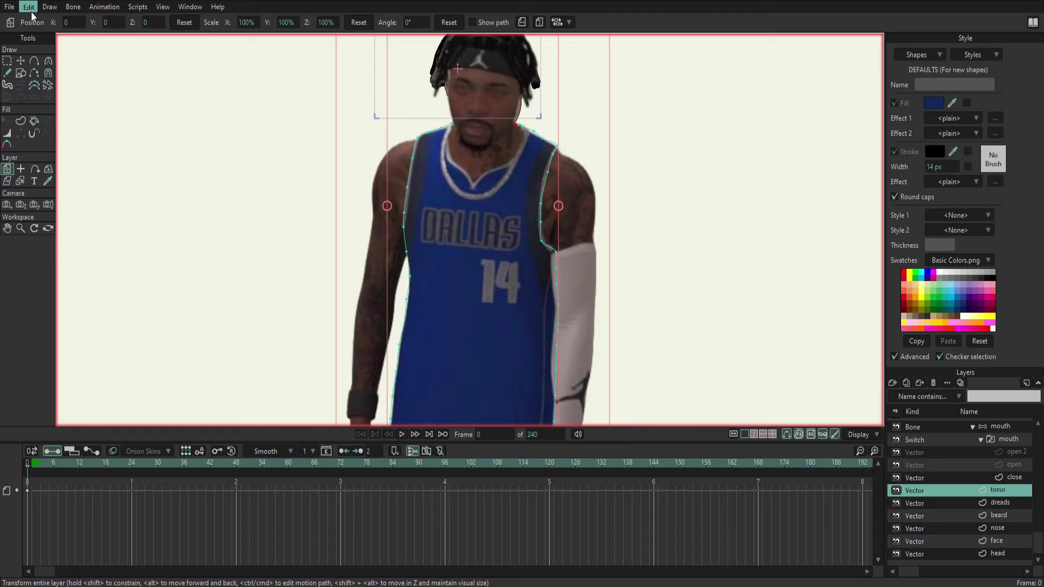
Redo the torso outline's last point near the collar and return to the Add Point tool.
{"action": "key", "text": "ctrl+shift+z"}
{"action": "key", "text": "ctrl+shift+z"}
{"action": "left_click", "coordinate": [33, 60]}
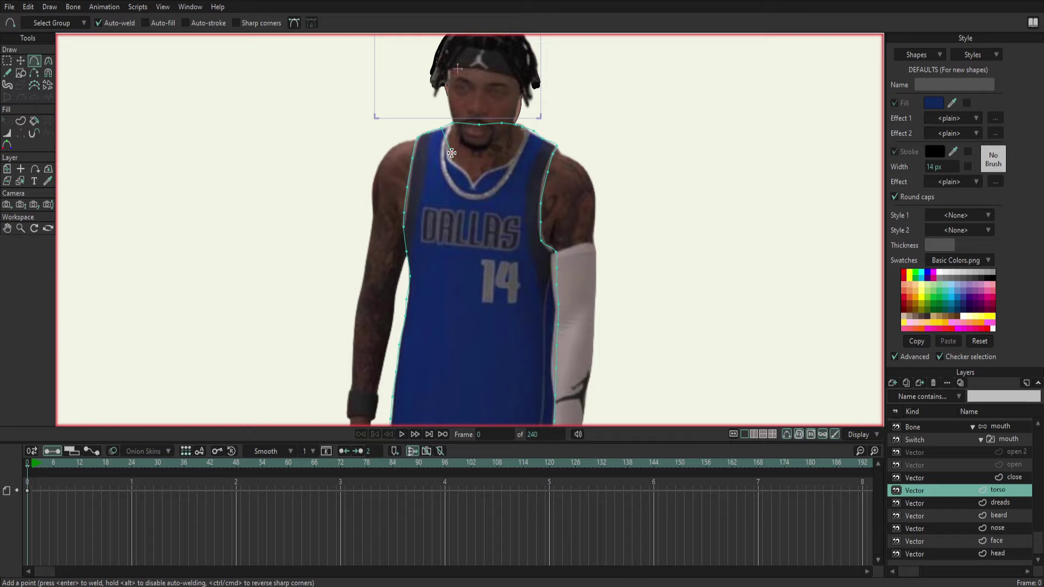
Add a curve point at the collar and position it and the shoulder-top point.
{"action": "left_click", "coordinate": [452, 154]}
{"action": "left_click_drag", "start_coordinate": [456, 157], "coordinate": [463, 170]}
{"action": "left_click", "coordinate": [23, 61]}
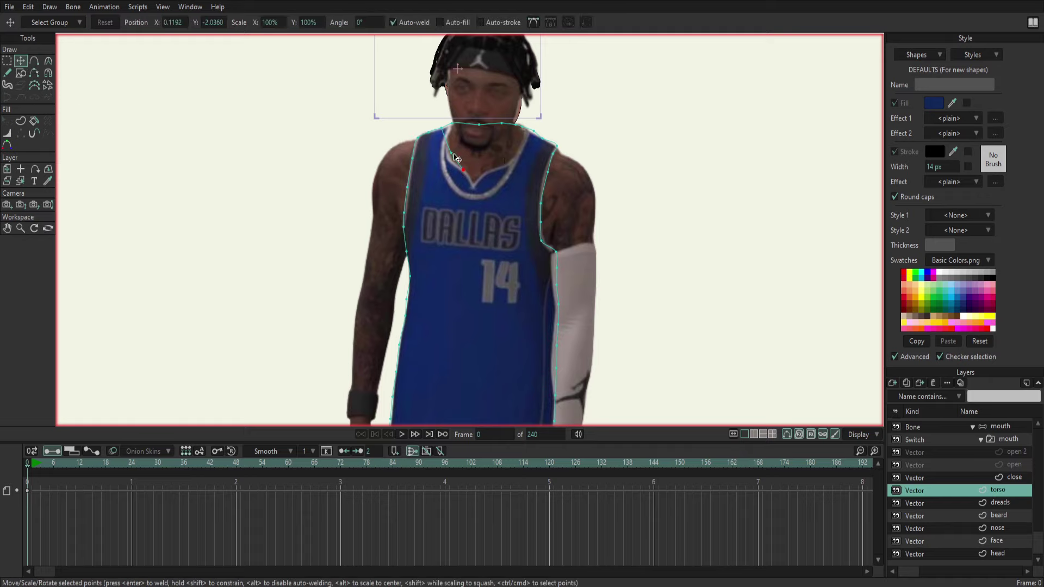
{"action": "left_click_drag", "start_coordinate": [457, 158], "coordinate": [454, 162]}
{"action": "left_click", "coordinate": [446, 129]}
{"action": "left_click_drag", "start_coordinate": [447, 131], "coordinate": [448, 132]}
Extend the outline along the neckline scoop and nudge its right end point right.
{"action": "left_click", "coordinate": [35, 61]}
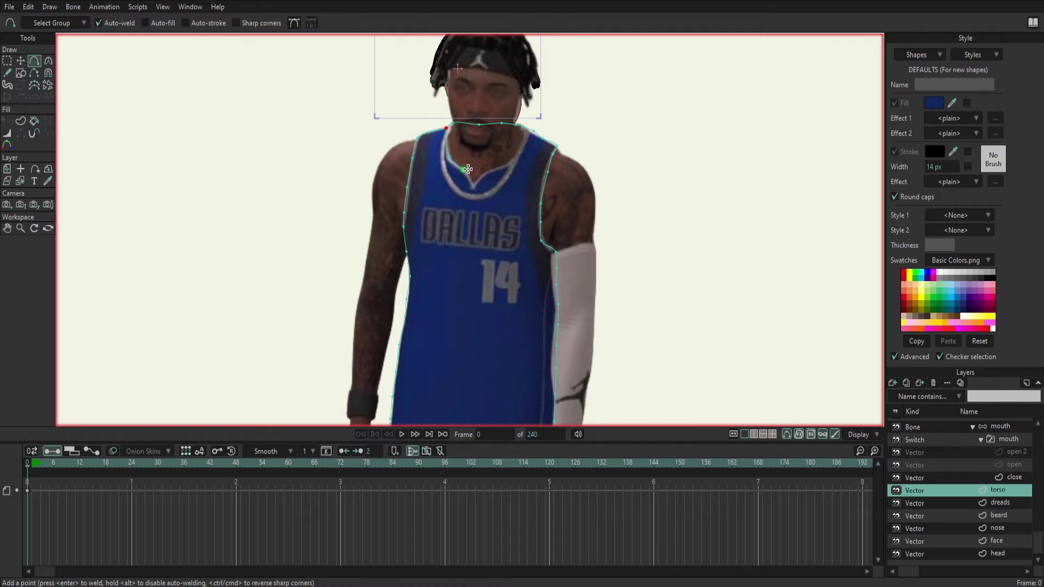
{"action": "left_click_drag", "start_coordinate": [466, 171], "coordinate": [484, 173]}
{"action": "left_click", "coordinate": [484, 173]}
{"action": "left_click", "coordinate": [18, 64]}
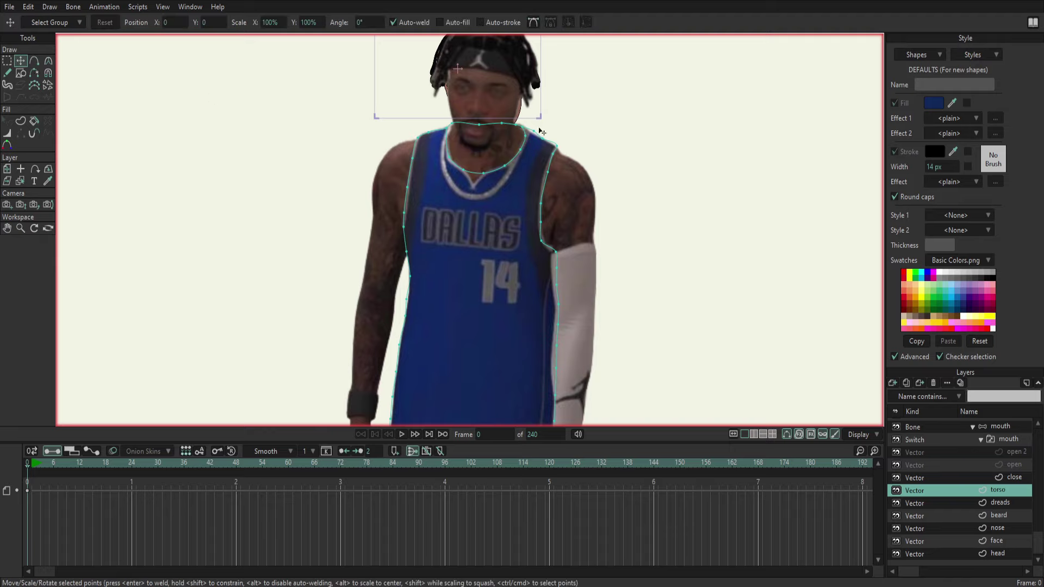
{"action": "left_click_drag", "start_coordinate": [525, 131], "coordinate": [537, 138]}
Sample a light skin tone from the photo and fill the neck opening with it.
{"action": "left_click", "coordinate": [33, 122]}
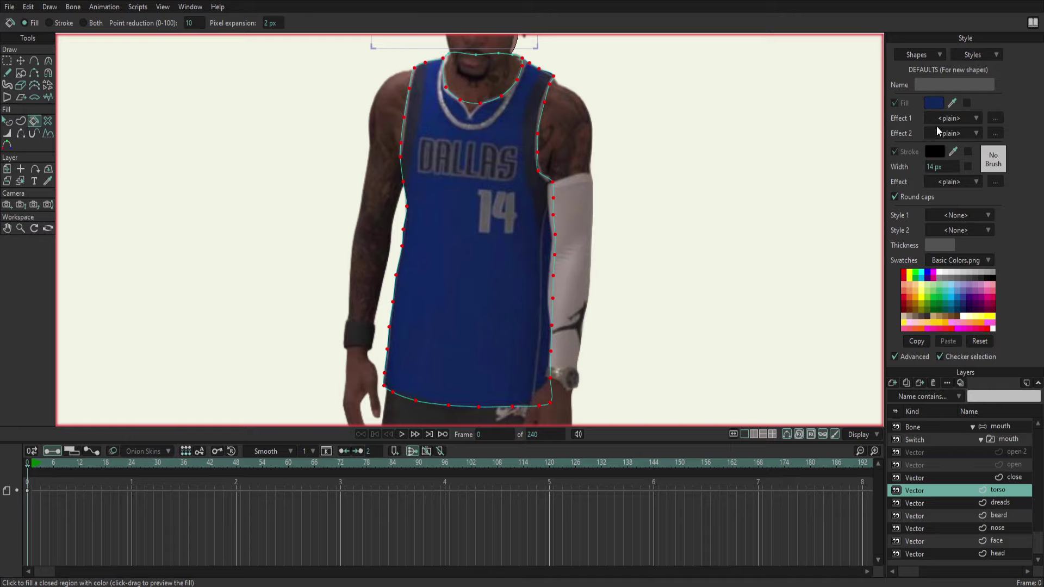
{"action": "left_click_drag", "start_coordinate": [952, 103], "coordinate": [468, 80]}
{"action": "left_click_drag", "start_coordinate": [468, 80], "coordinate": [521, 37]}
{"action": "key", "text": "ctrl+d"}
{"action": "left_click", "coordinate": [470, 91]}
Scroll the layers list and select the reference photo layer.
{"action": "scroll", "coordinate": [994, 503], "scroll_direction": "up", "scroll_amount": 2}
{"action": "scroll", "coordinate": [994, 503], "scroll_direction": "up", "scroll_amount": 2}
{"action": "scroll", "coordinate": [993, 502], "scroll_direction": "up", "scroll_amount": 1}
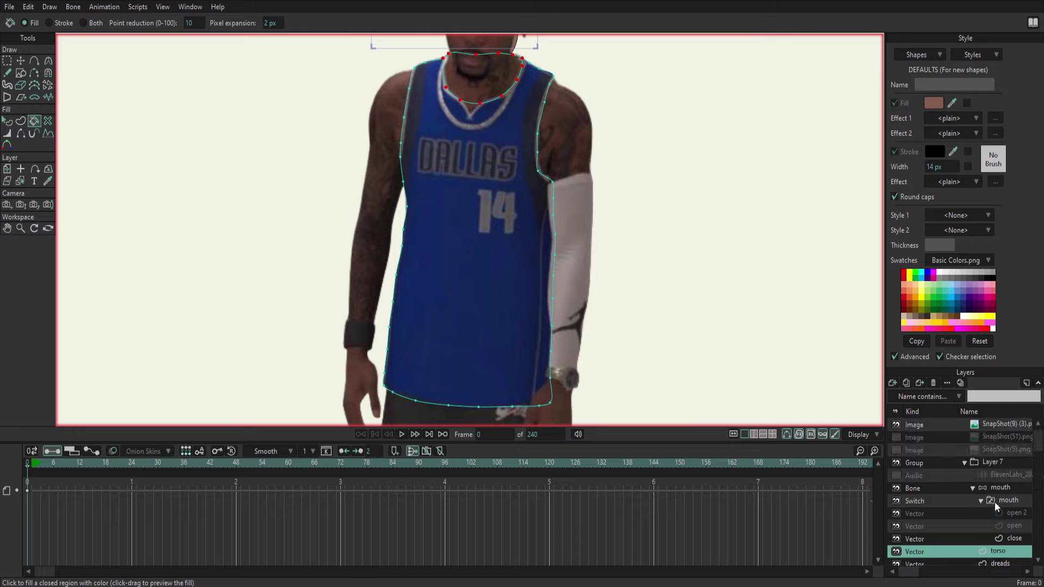
{"action": "left_click", "coordinate": [989, 428]}
Drag the SnapShot reference layer down beneath the head and drawing layers.
{"action": "scroll", "coordinate": [981, 566], "scroll_direction": "down", "scroll_amount": 1}
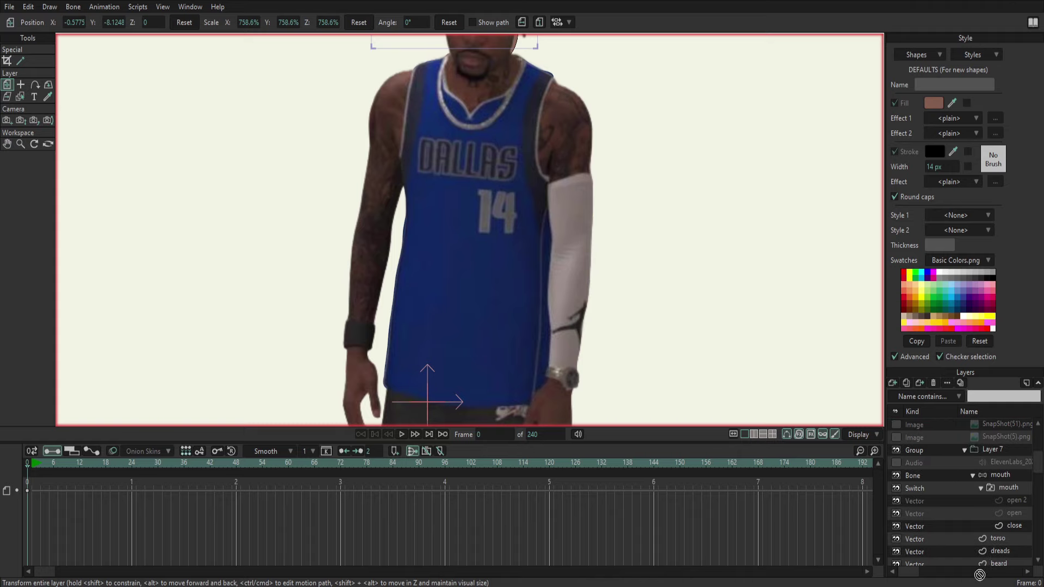
{"action": "scroll", "coordinate": [995, 550], "scroll_direction": "down", "scroll_amount": 2}
{"action": "left_click_drag", "start_coordinate": [995, 551], "coordinate": [972, 564]}
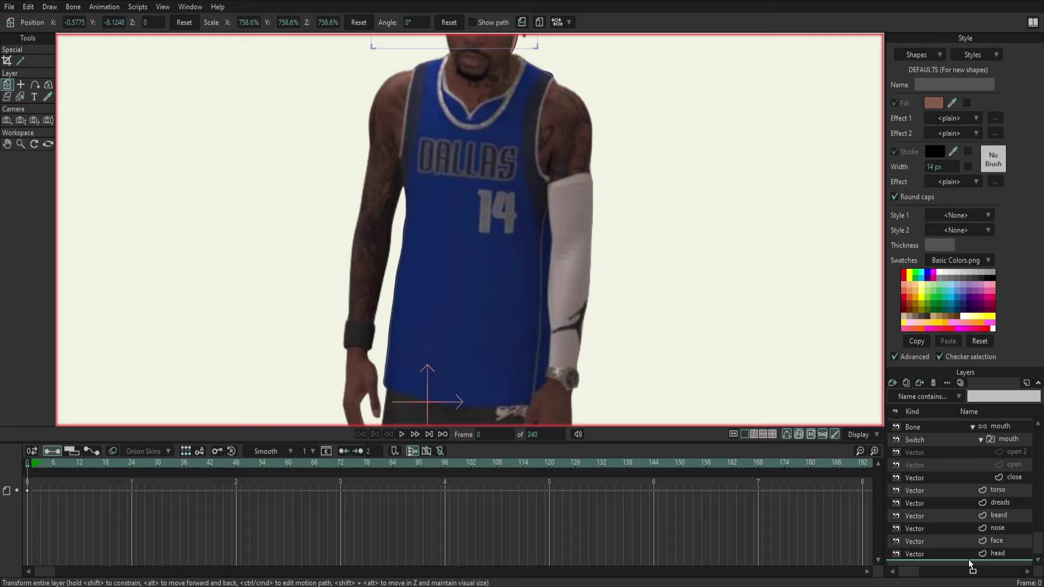
{"action": "left_click_drag", "start_coordinate": [972, 568], "coordinate": [969, 564]}
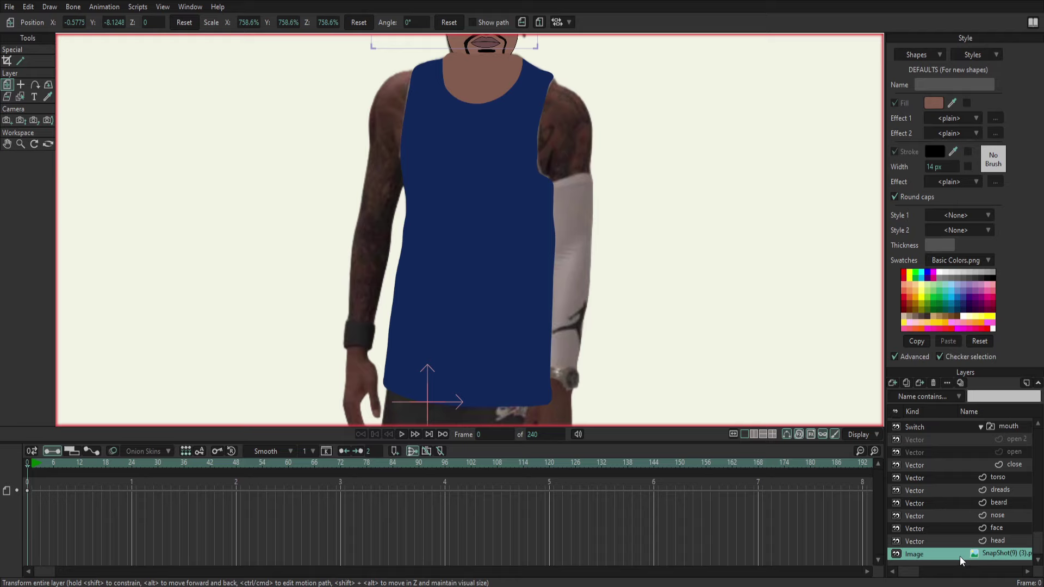
Move the SnapShot reference layer back to the top of the layer stack.
{"action": "scroll", "coordinate": [984, 489], "scroll_direction": "up", "scroll_amount": 2}
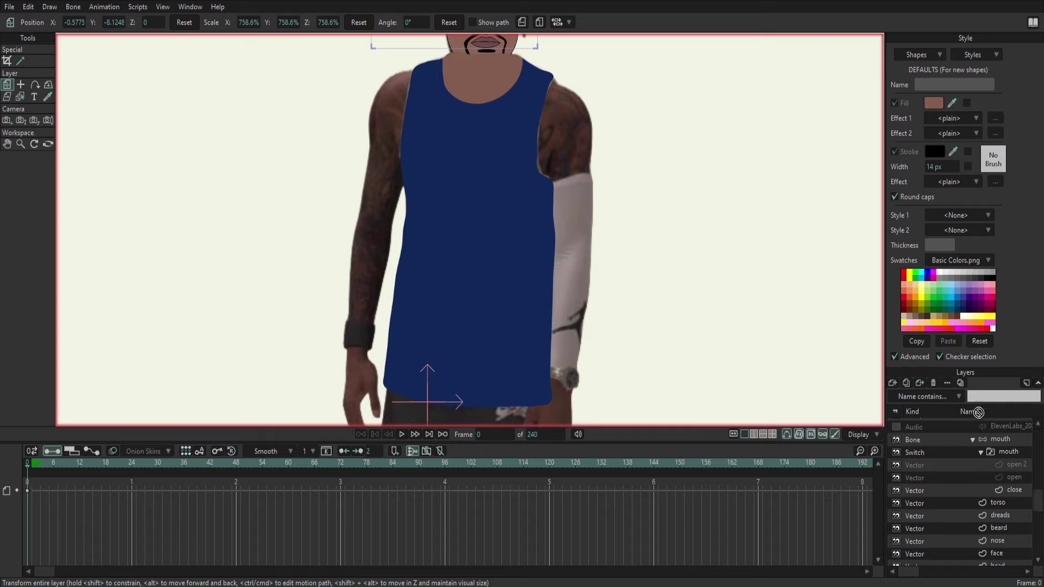
{"action": "scroll", "coordinate": [985, 441], "scroll_direction": "up", "scroll_amount": 1}
{"action": "scroll", "coordinate": [982, 424], "scroll_direction": "up", "scroll_amount": 2}
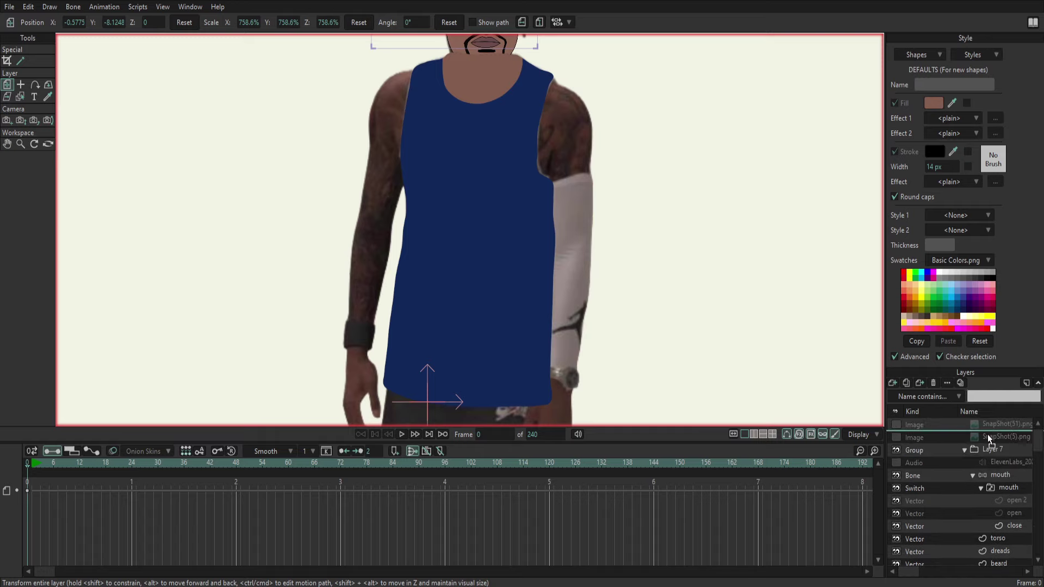
{"action": "left_click_drag", "start_coordinate": [988, 435], "coordinate": [988, 435]}
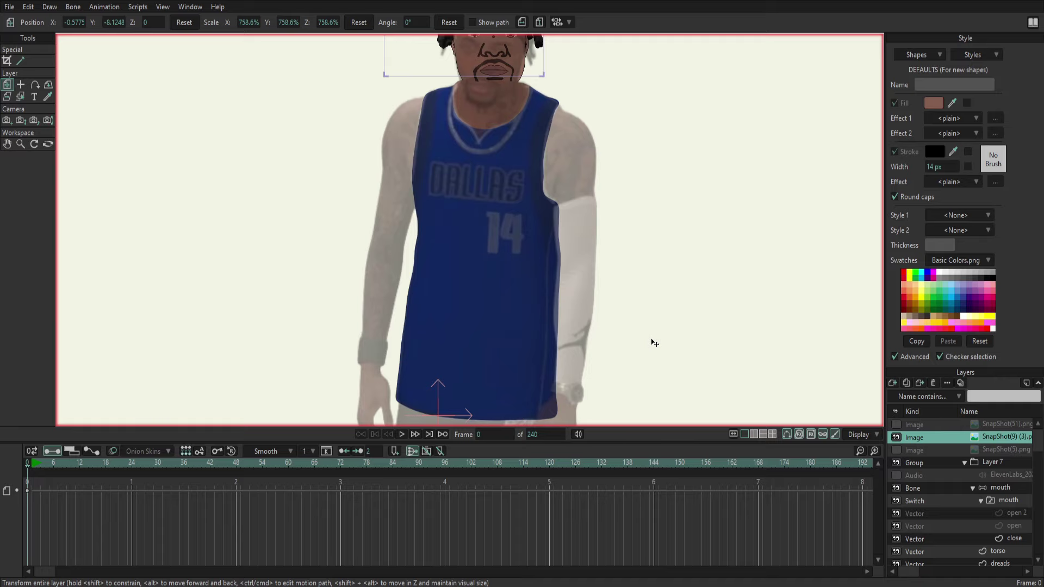
{"action": "scroll", "coordinate": [1040, 455], "scroll_direction": "down", "scroll_amount": 1}
Select the torso layer and add a new vector layer above it for the right arm.
{"action": "scroll", "coordinate": [1041, 455], "scroll_direction": "down", "scroll_amount": 3}
{"action": "left_click", "coordinate": [971, 508]}
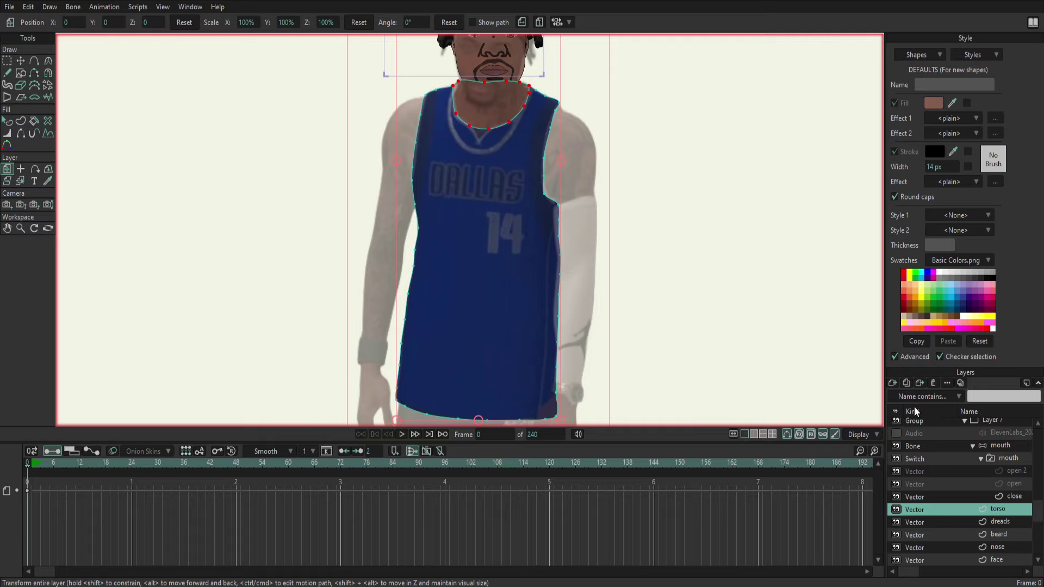
{"action": "key", "text": "ctrl+shift+n"}
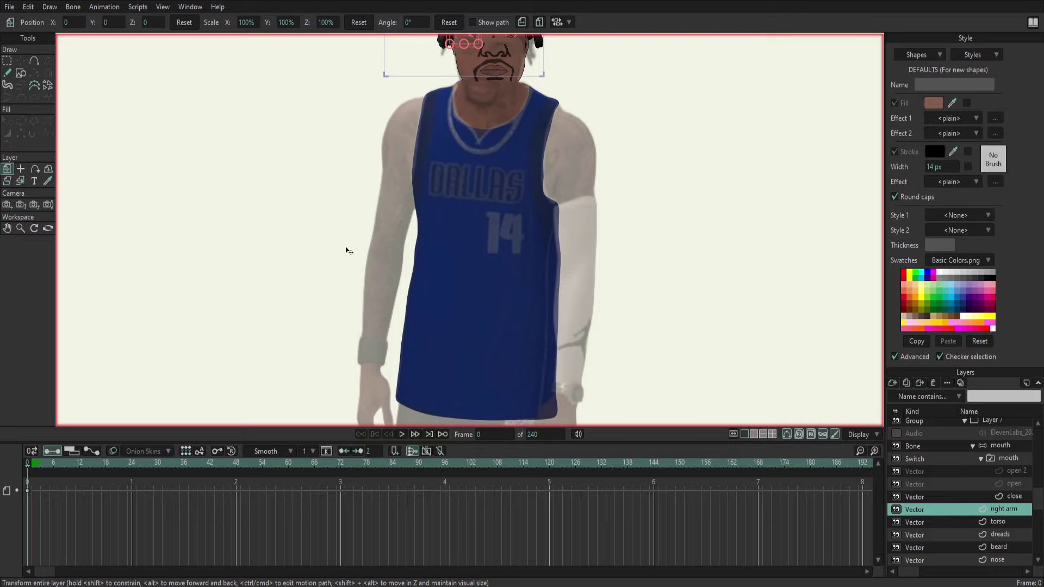
Trace the right arm's outer edge with points from the shoulder down to the wrist.
{"action": "left_click", "coordinate": [34, 60]}
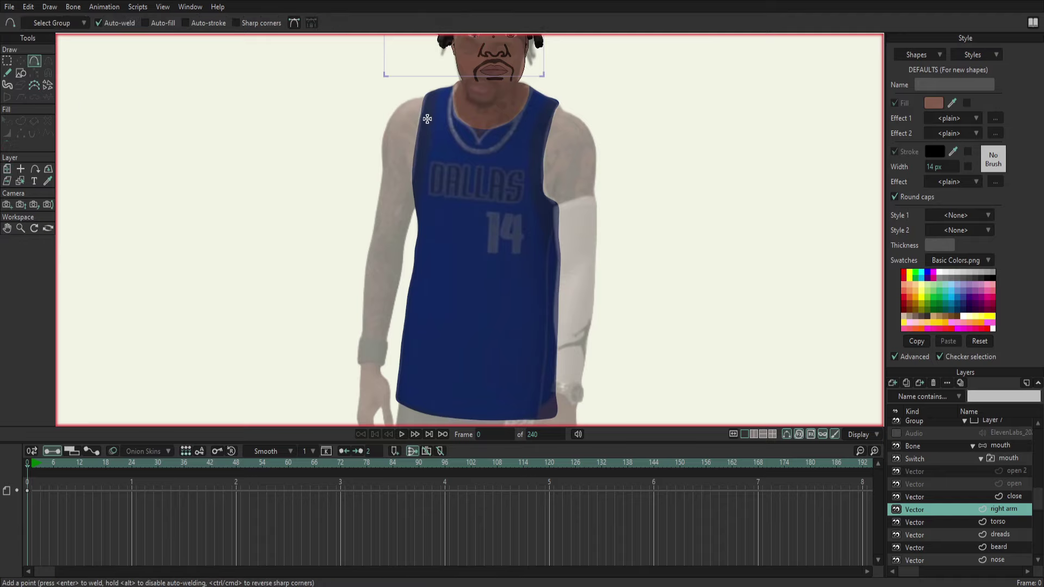
{"action": "left_click_drag", "start_coordinate": [423, 97], "coordinate": [394, 114]}
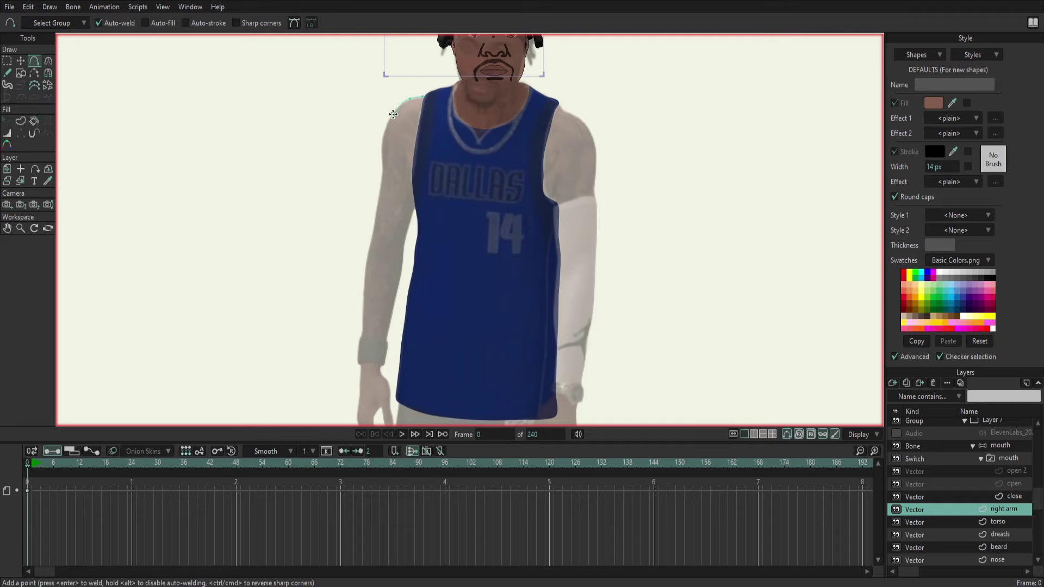
{"action": "left_click_drag", "start_coordinate": [393, 113], "coordinate": [381, 179]}
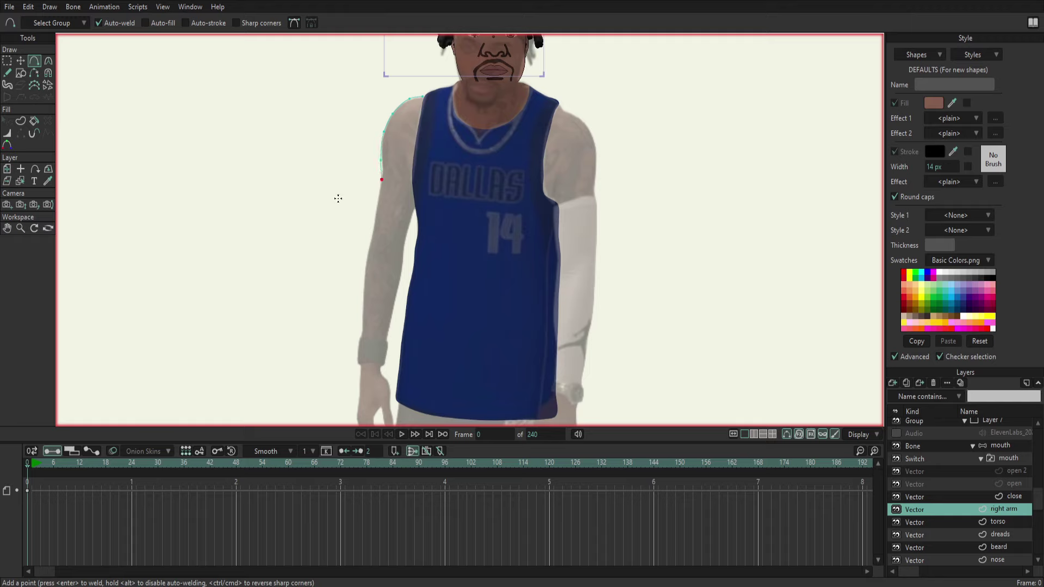
{"action": "left_click", "coordinate": [21, 60]}
{"action": "left_click_drag", "start_coordinate": [375, 162], "coordinate": [375, 143]}
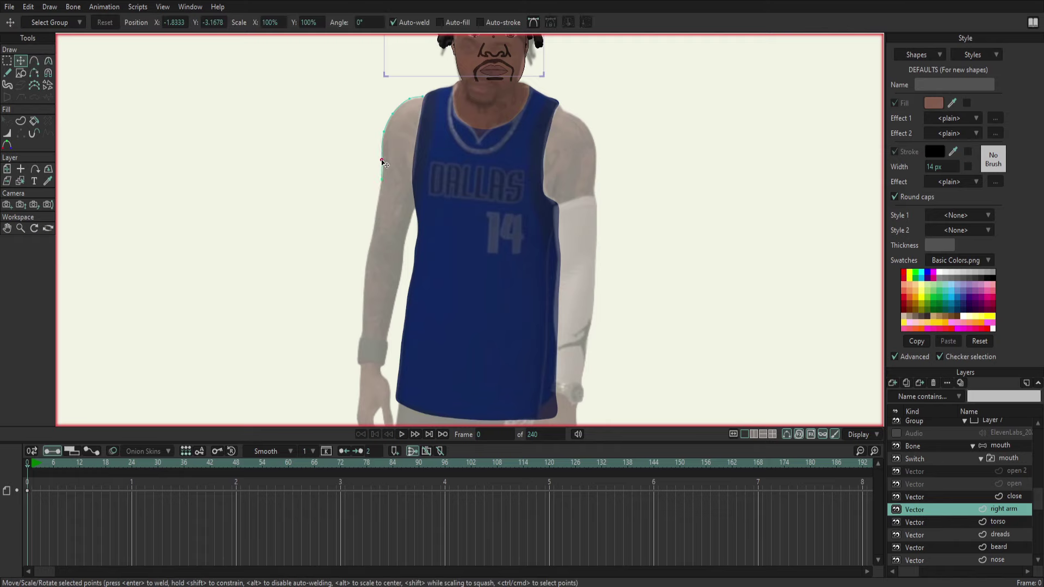
{"action": "left_click", "coordinate": [35, 60]}
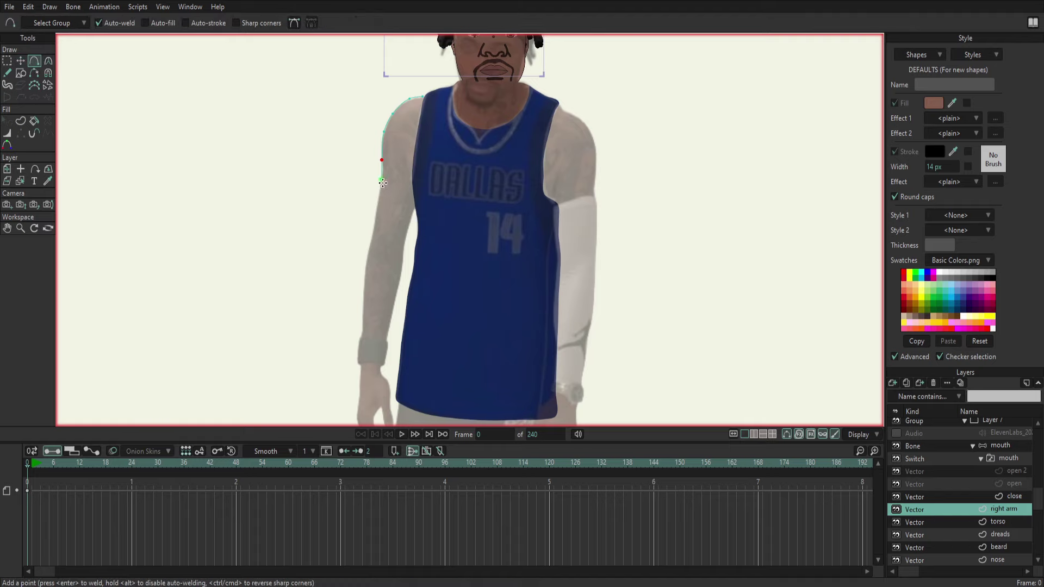
{"action": "left_click_drag", "start_coordinate": [377, 204], "coordinate": [361, 312]}
{"action": "left_click_drag", "start_coordinate": [361, 312], "coordinate": [362, 368]}
{"action": "left_click_drag", "start_coordinate": [363, 368], "coordinate": [358, 366]}
Adjust the wrist end point and carry the outline across the wrist.
{"action": "left_click", "coordinate": [23, 66]}
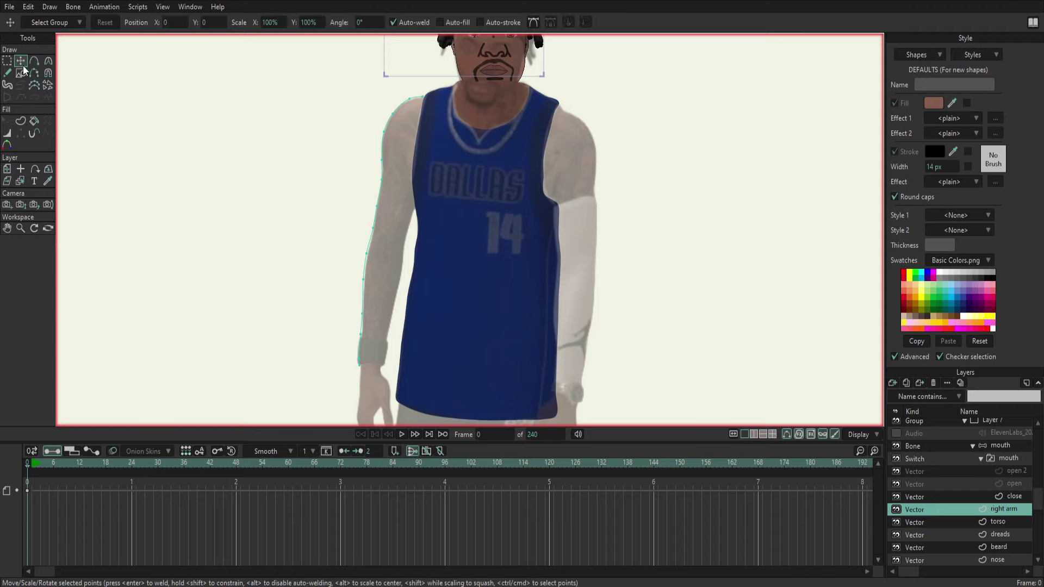
{"action": "left_click_drag", "start_coordinate": [359, 365], "coordinate": [360, 370]}
{"action": "left_click", "coordinate": [361, 373]}
{"action": "left_click", "coordinate": [35, 61]}
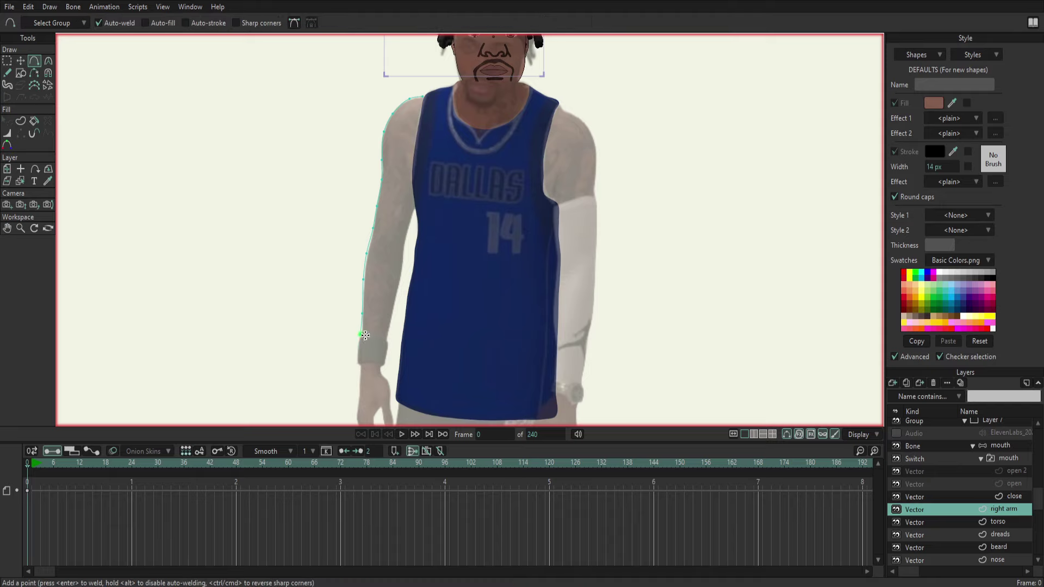
{"action": "left_click_drag", "start_coordinate": [361, 335], "coordinate": [359, 365]}
{"action": "left_click_drag", "start_coordinate": [359, 366], "coordinate": [382, 367]}
{"action": "left_click_drag", "start_coordinate": [381, 367], "coordinate": [383, 366]}
{"action": "left_click", "coordinate": [20, 60]}
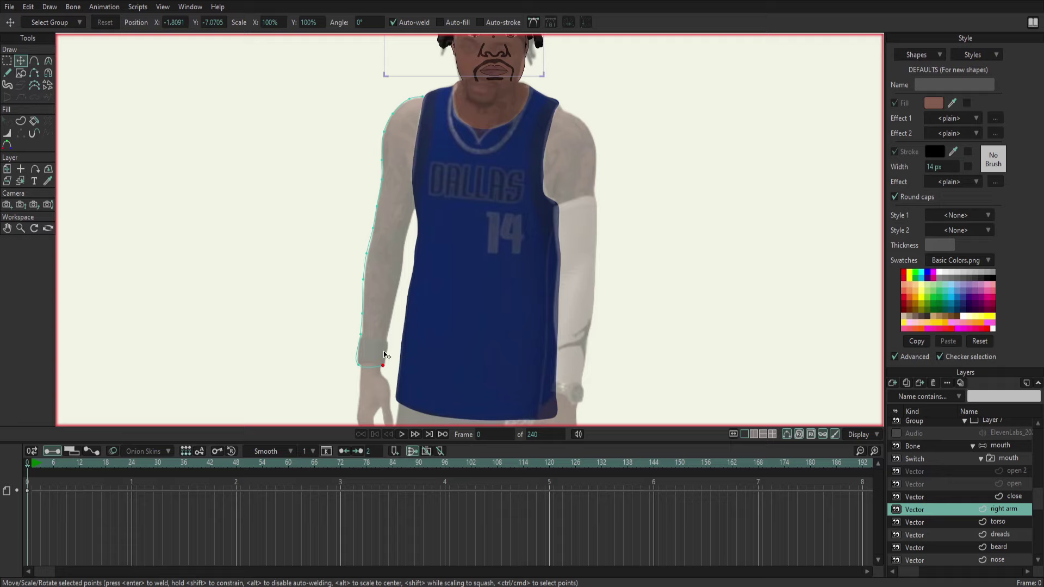
{"action": "left_click", "coordinate": [358, 361]}
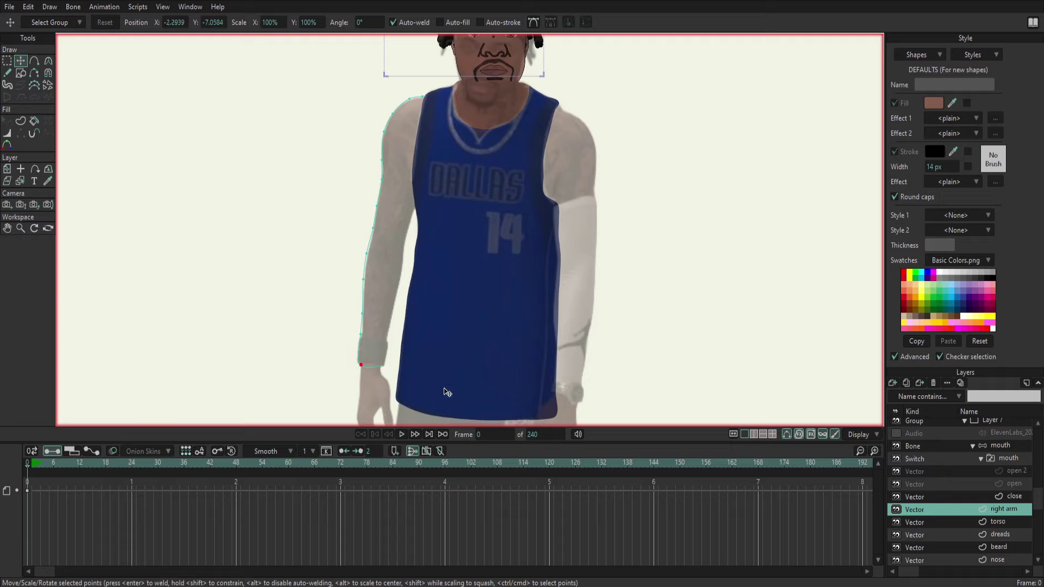
{"action": "left_click", "coordinate": [367, 362]}
Start the outline up the wrist's inner side, undoing one misplaced point.
{"action": "left_click", "coordinate": [34, 61]}
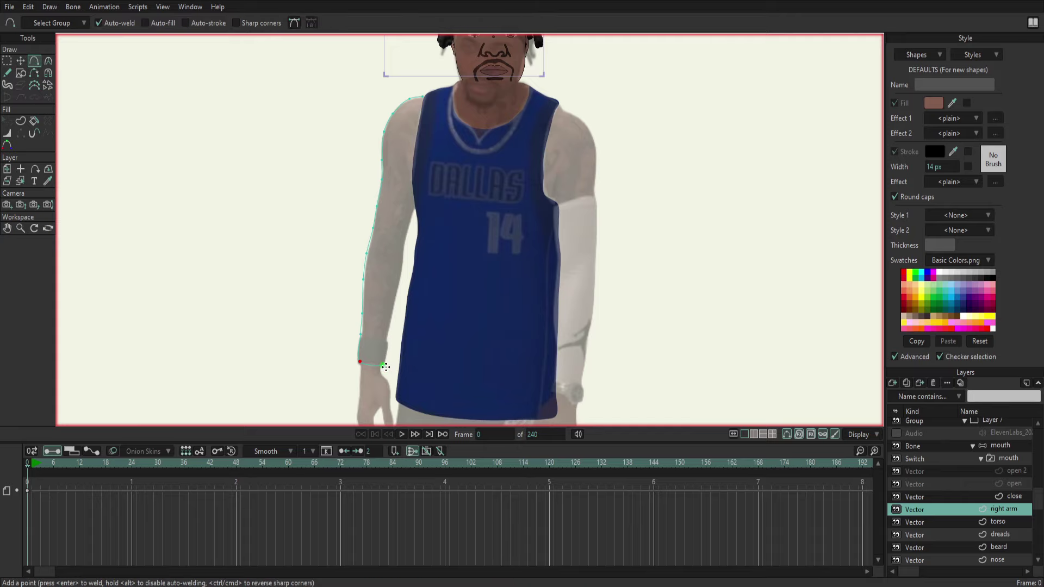
{"action": "left_click_drag", "start_coordinate": [385, 367], "coordinate": [388, 346]}
{"action": "key", "text": "ctrl+z"}
{"action": "left_click_drag", "start_coordinate": [384, 365], "coordinate": [388, 336]}
{"action": "left_click_drag", "start_coordinate": [387, 337], "coordinate": [390, 320]}
{"action": "left_click", "coordinate": [396, 296]}
Run the outline up the inner arm to the shoulder, make the top point Peaked, and nudge it right.
{"action": "left_click_drag", "start_coordinate": [401, 275], "coordinate": [422, 100]}
{"action": "left_click", "coordinate": [48, 60]}
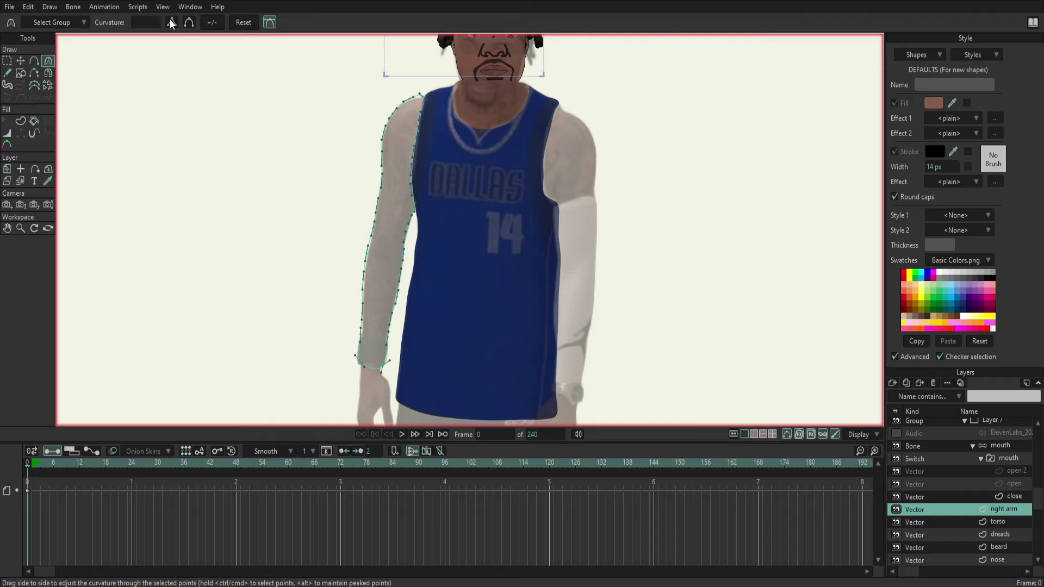
{"action": "left_click", "coordinate": [420, 94]}
{"action": "left_click", "coordinate": [174, 23]}
{"action": "left_click", "coordinate": [21, 60]}
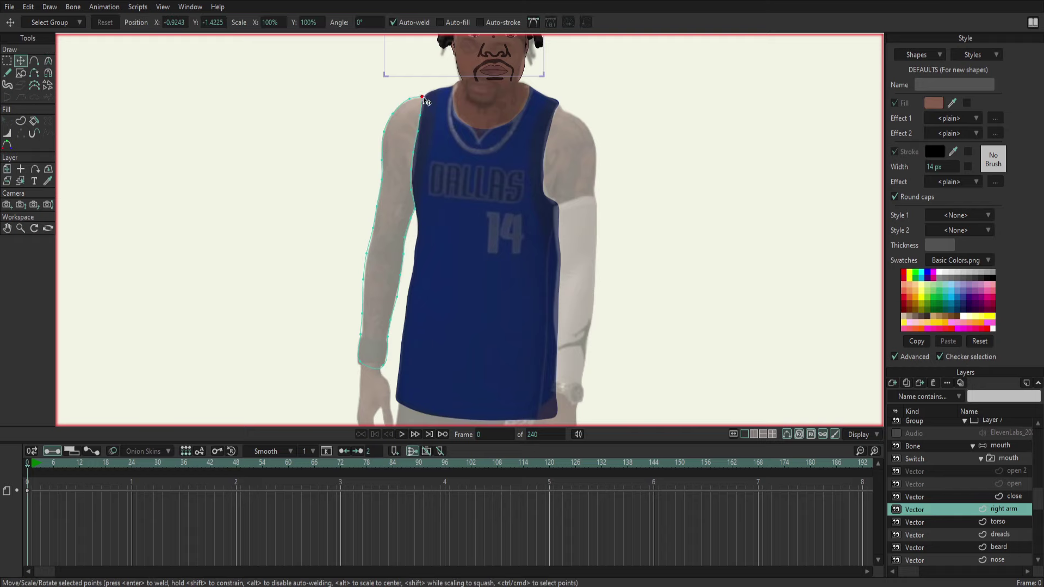
{"action": "left_click_drag", "start_coordinate": [424, 96], "coordinate": [429, 97]}
{"action": "left_click", "coordinate": [372, 367]}
Shift the wrist point slightly and fill the right arm outline with brown.
{"action": "left_click_drag", "start_coordinate": [372, 367], "coordinate": [378, 366]}
{"action": "left_click", "coordinate": [35, 121]}
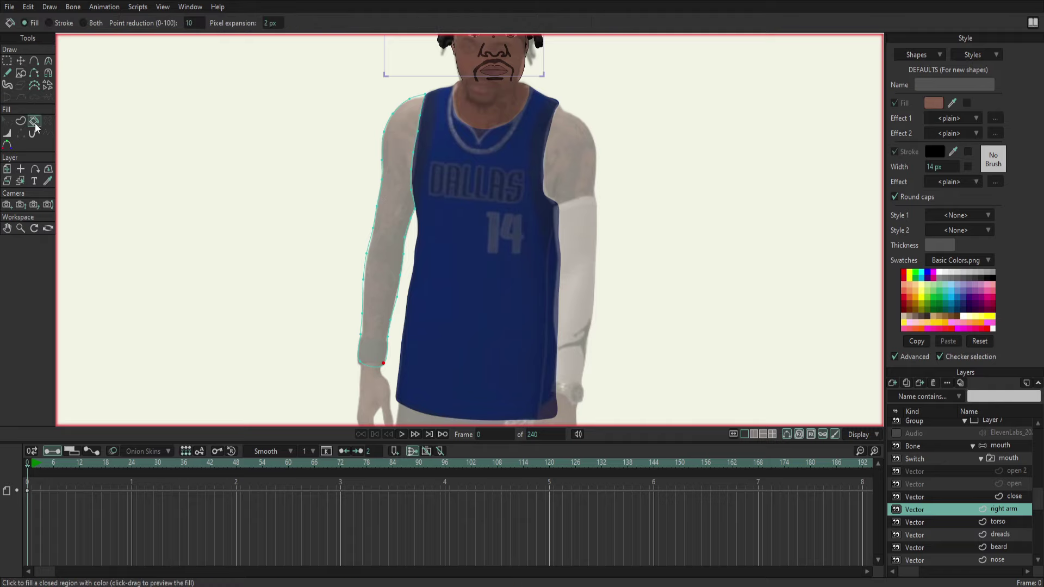
{"action": "left_click", "coordinate": [393, 232]}
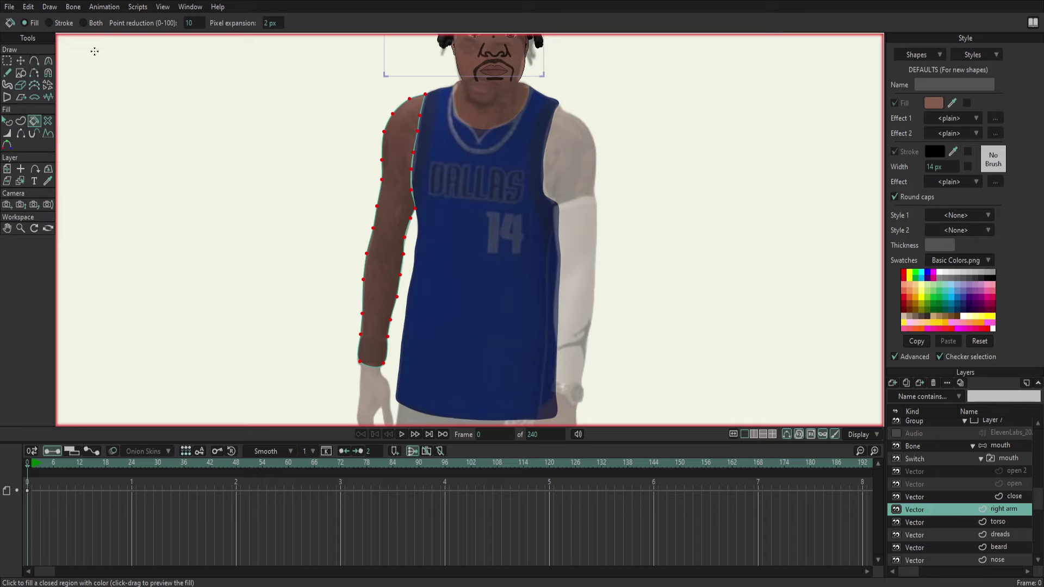
{"action": "left_click", "coordinate": [34, 61]}
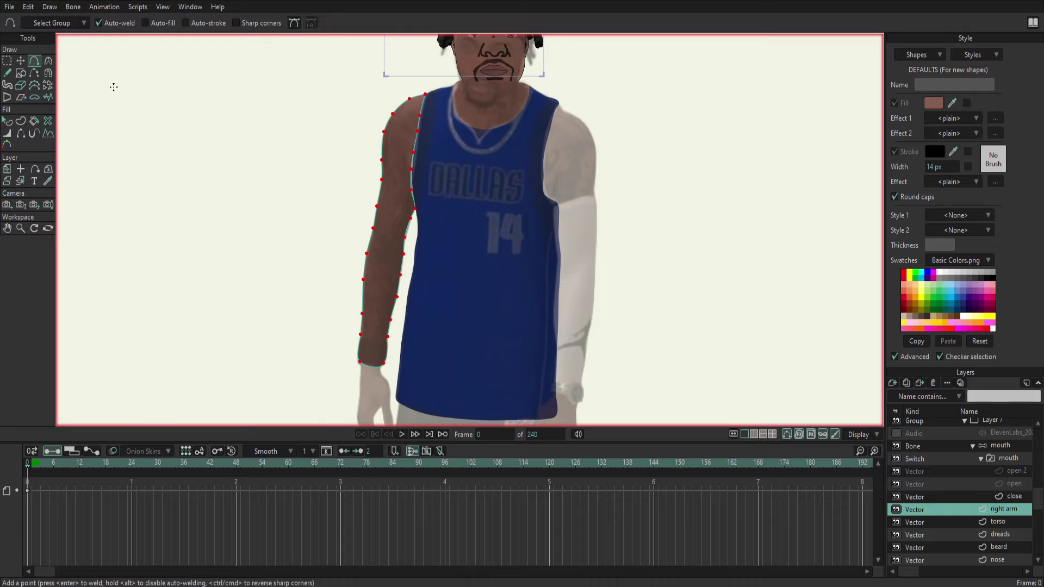
Select the right arm's points and copy them into a new layer named left arm.
{"action": "left_click", "coordinate": [7, 61]}
{"action": "mouse_move", "coordinate": [353, 81]}
{"action": "left_mouse_down"}
{"action": "mouse_move", "coordinate": [436, 197]}
{"action": "mouse_move", "coordinate": [364, 86]}
{"action": "left_mouse_up"}
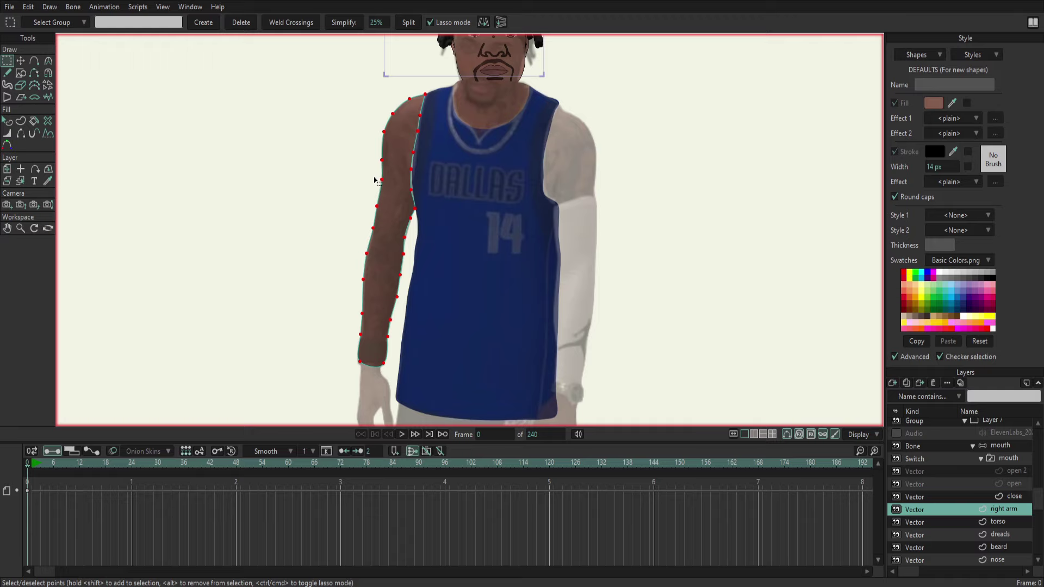
{"action": "left_click", "coordinate": [22, 60]}
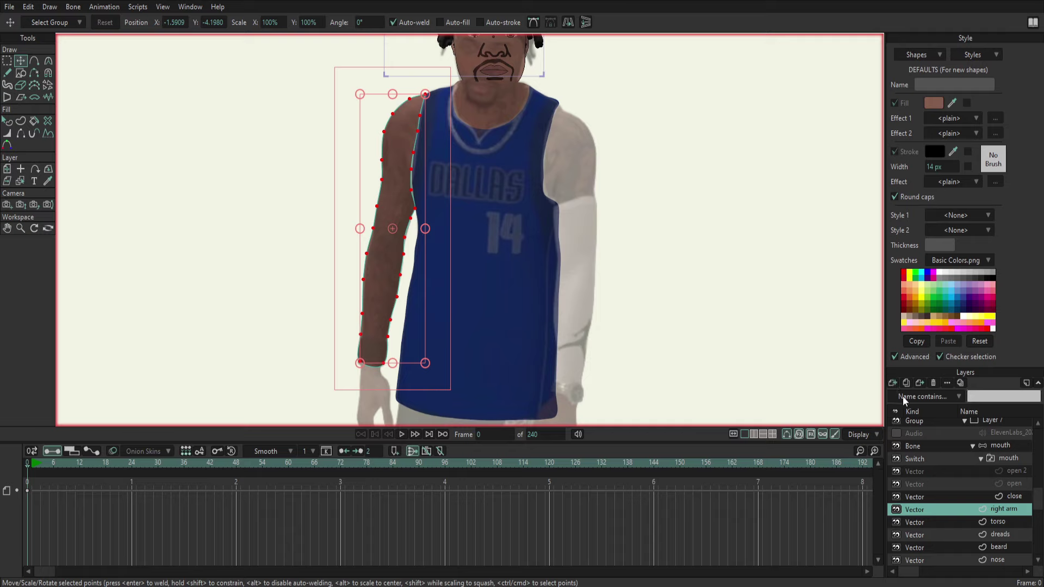
{"action": "key", "text": "ctrl+shift+n"}
{"action": "type", "text": "left arm"}
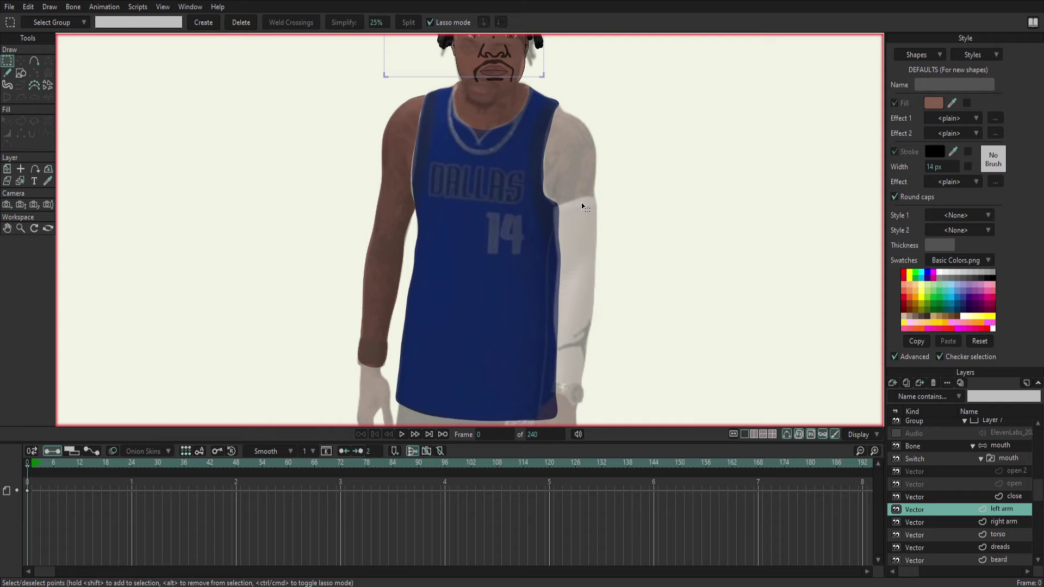
{"action": "key", "text": "t"}
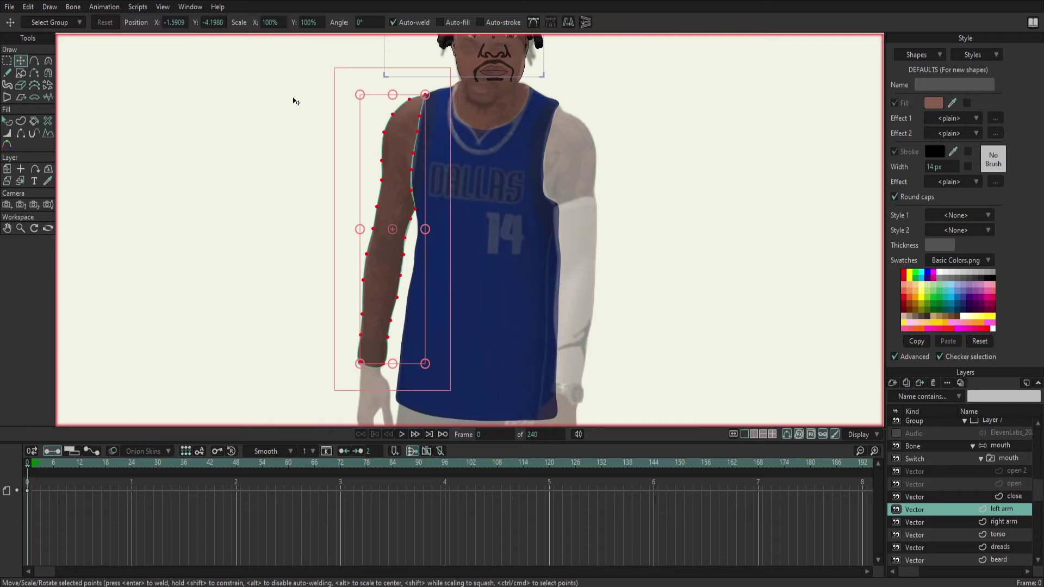
Flip the copied arm horizontally and move it over the character's other arm.
{"action": "left_click", "coordinate": [571, 23]}
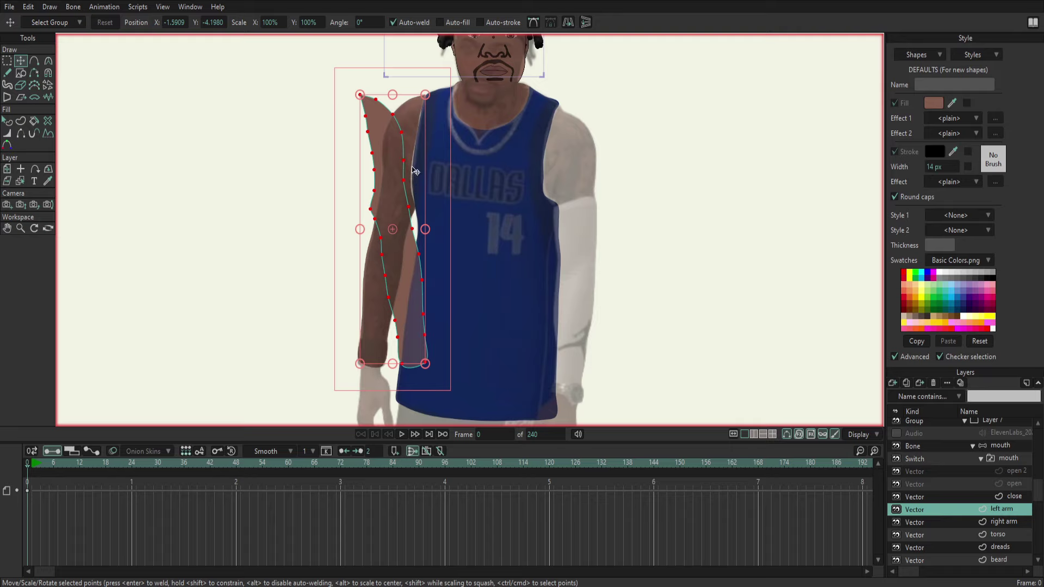
{"action": "left_click_drag", "start_coordinate": [413, 171], "coordinate": [604, 190]}
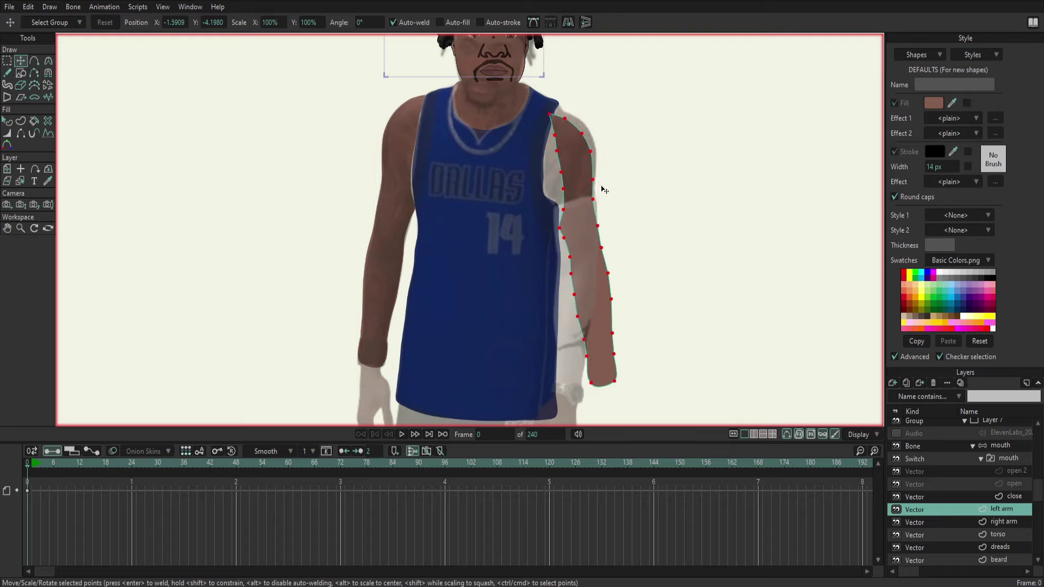
{"action": "mouse_move", "coordinate": [604, 190]}
{"action": "left_mouse_down"}
{"action": "mouse_move", "coordinate": [590, 173]}
{"action": "mouse_move", "coordinate": [636, 189]}
{"action": "mouse_move", "coordinate": [629, 210]}
{"action": "mouse_move", "coordinate": [592, 191]}
{"action": "mouse_move", "coordinate": [610, 186]}
{"action": "left_mouse_up"}
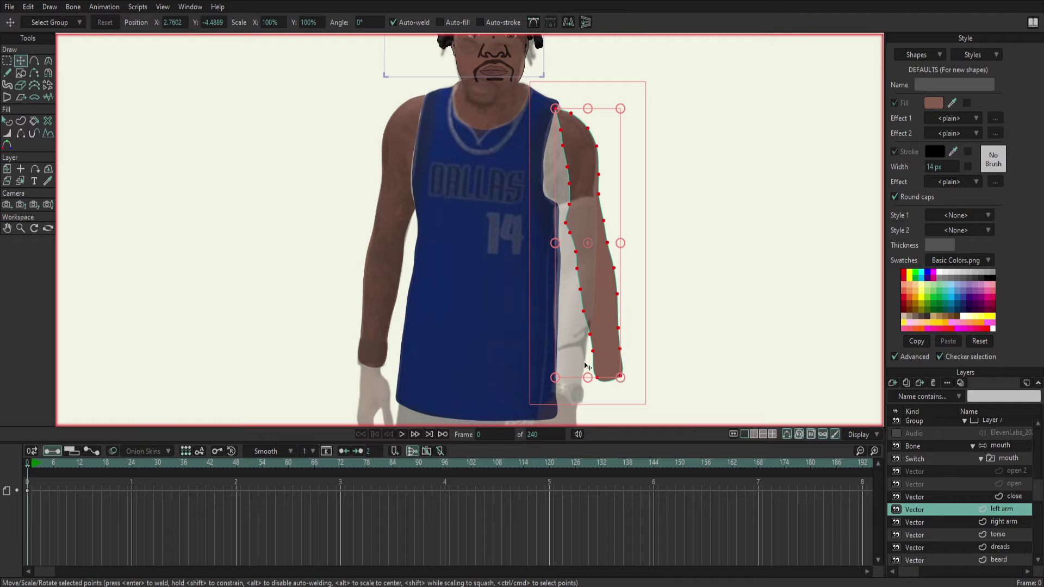
{"action": "left_click_drag", "start_coordinate": [589, 367], "coordinate": [589, 363]}
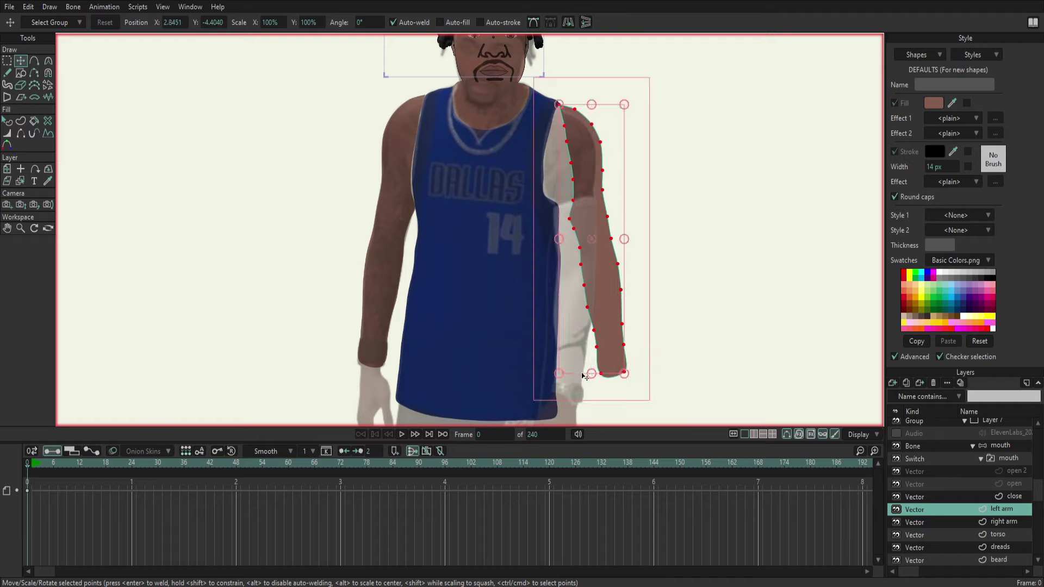
{"action": "key", "text": "ctrl+z"}
{"action": "key", "text": "ctrl+shift+z"}
{"action": "key", "text": "ctrl+shift+z"}
{"action": "key", "text": "ctrl+shift+z"}
{"action": "key", "text": "ctrl+shift+z"}
{"action": "key", "text": "ctrl+shift+z"}
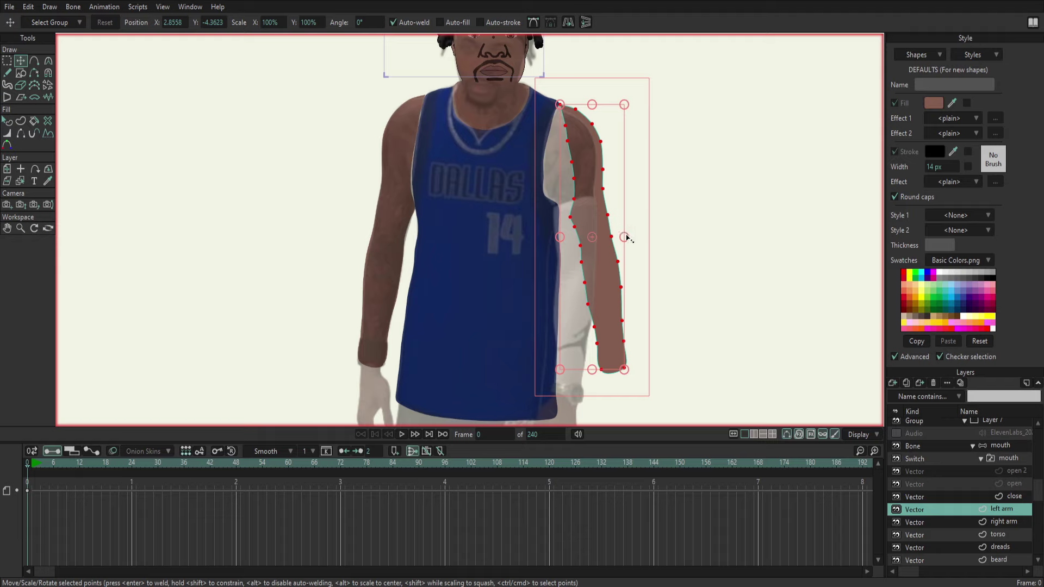
Step back through the arm edits and nudge the shape slightly down and right into place.
{"action": "key", "text": "ctrl+z"}
{"action": "key", "text": "ctrl+z"}
{"action": "key", "text": "ctrl+z"}
{"action": "key", "text": "ctrl+z"}
{"action": "key", "text": "ctrl+z"}
{"action": "key", "text": "ctrl+z"}
{"action": "key", "text": "ctrl+z"}
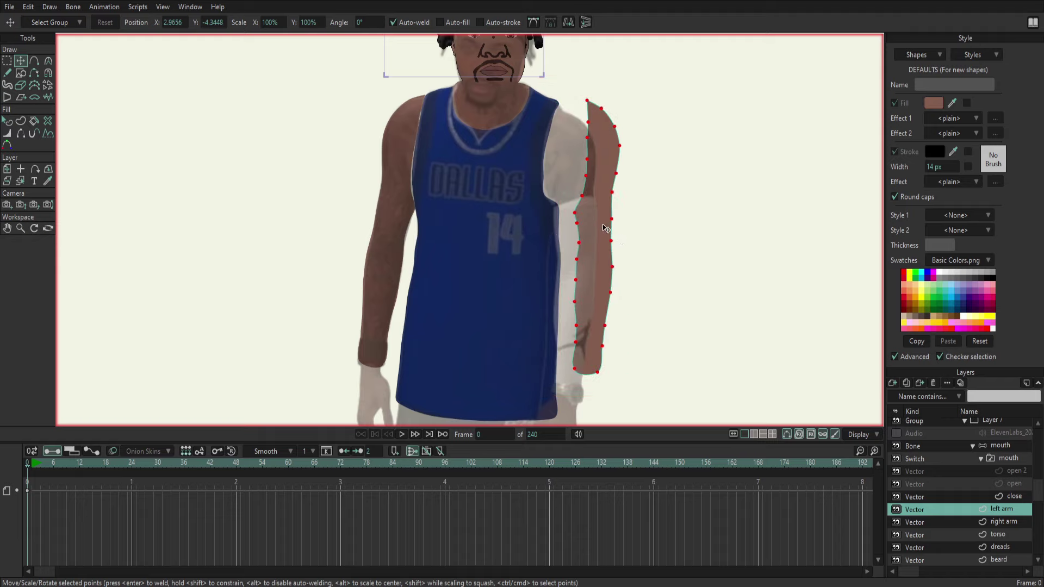
{"action": "key", "text": "ctrl+z"}
{"action": "key", "text": "ctrl+z"}
{"action": "key", "text": "ctrl+z"}
{"action": "key", "text": "ctrl+z"}
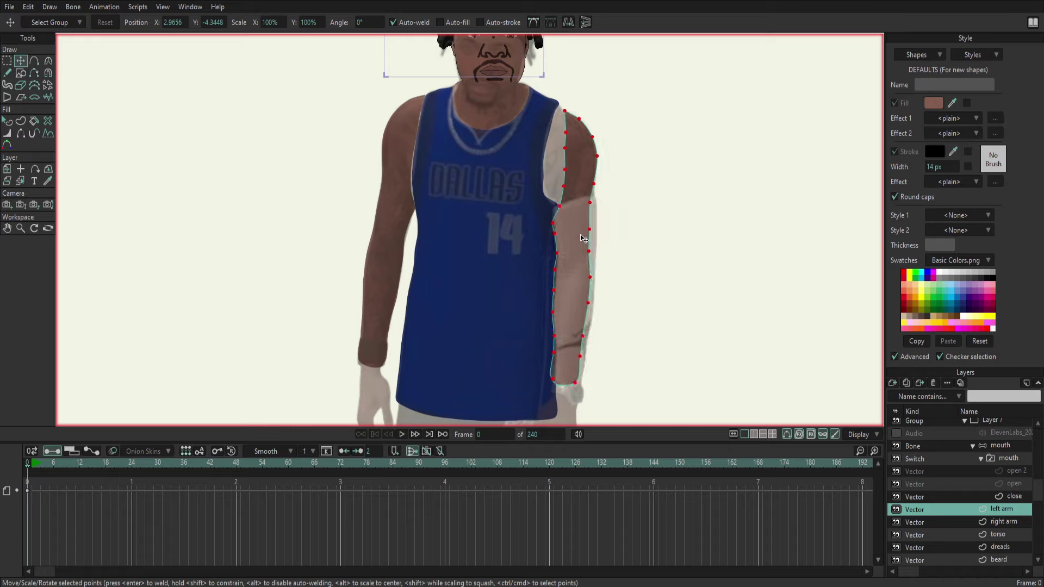
{"action": "key", "text": "ctrl+z"}
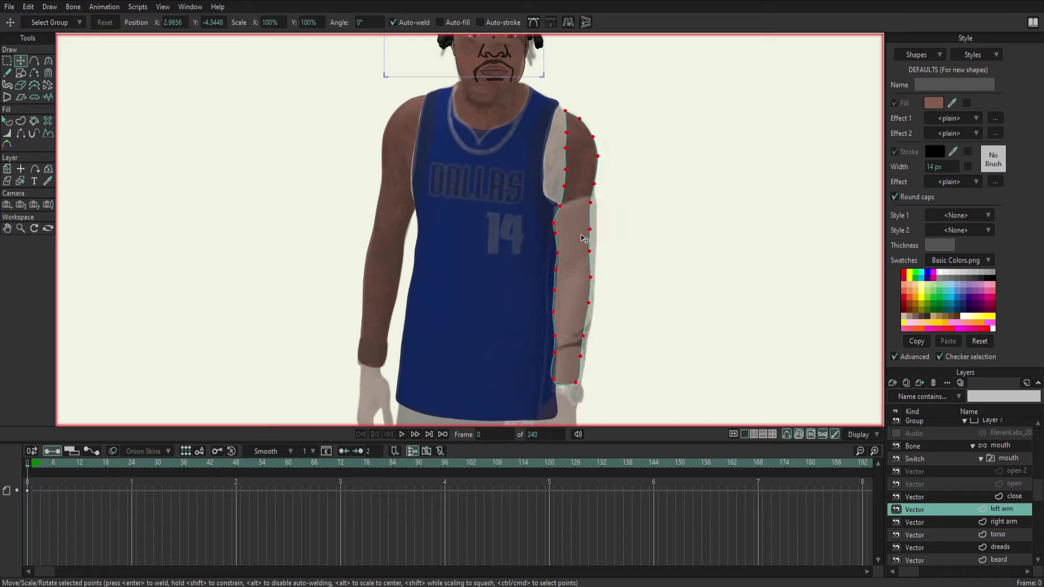
{"action": "key", "text": "ctrl+z"}
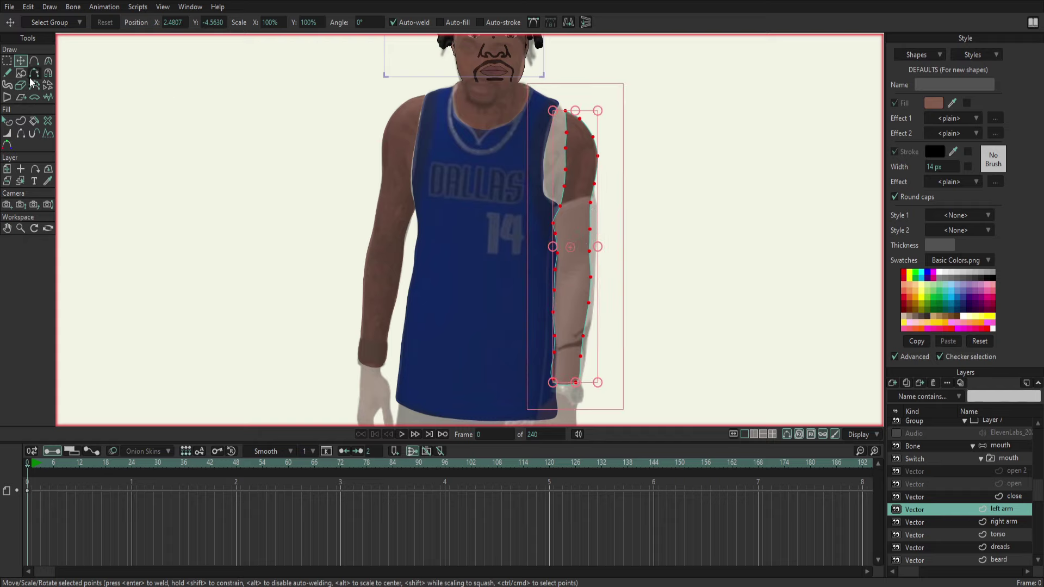
{"action": "left_click", "coordinate": [566, 113]}
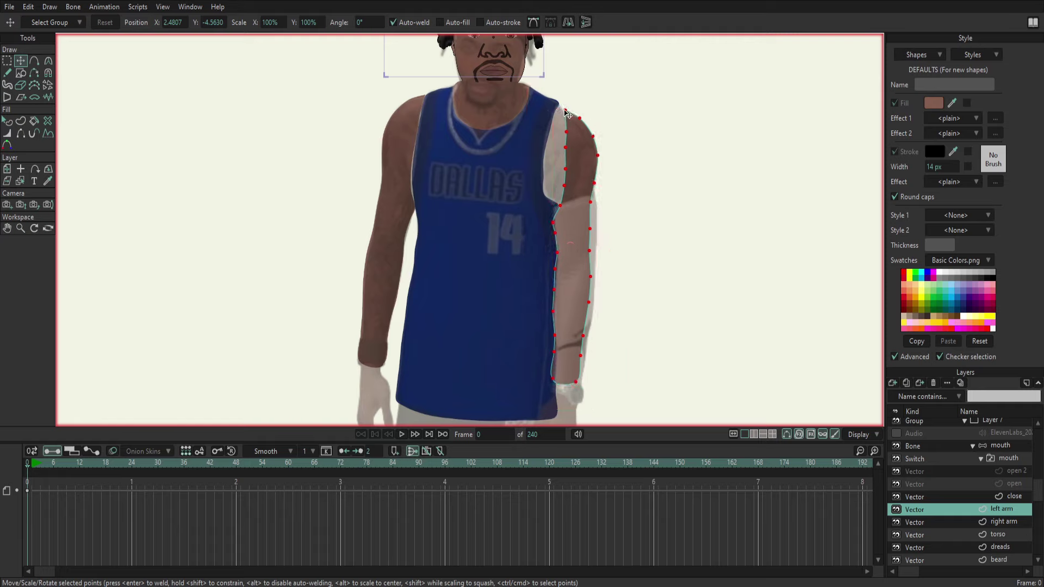
{"action": "left_click_drag", "start_coordinate": [566, 115], "coordinate": [568, 115]}
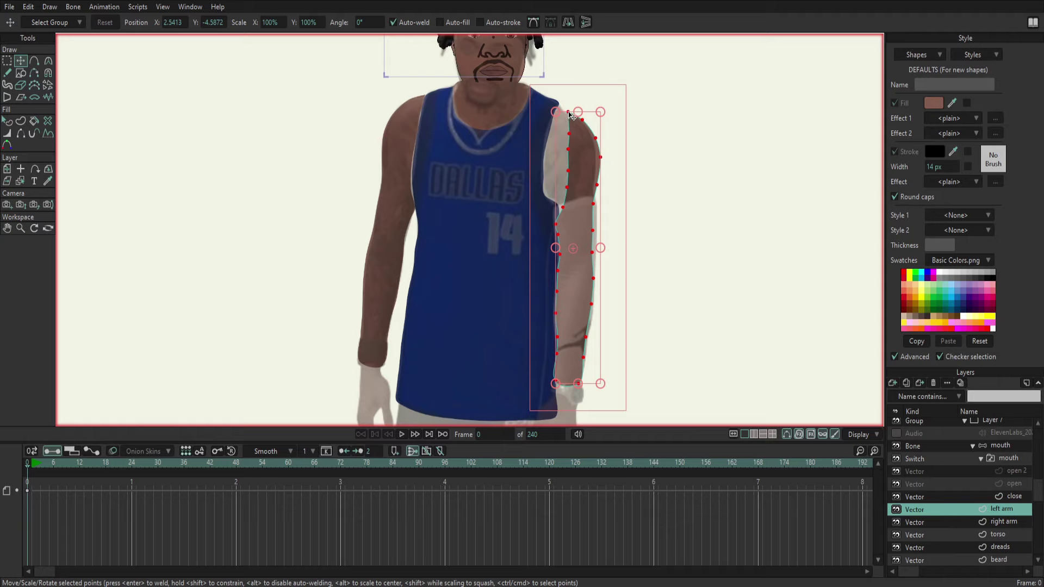
{"action": "left_click_drag", "start_coordinate": [560, 114], "coordinate": [567, 118]}
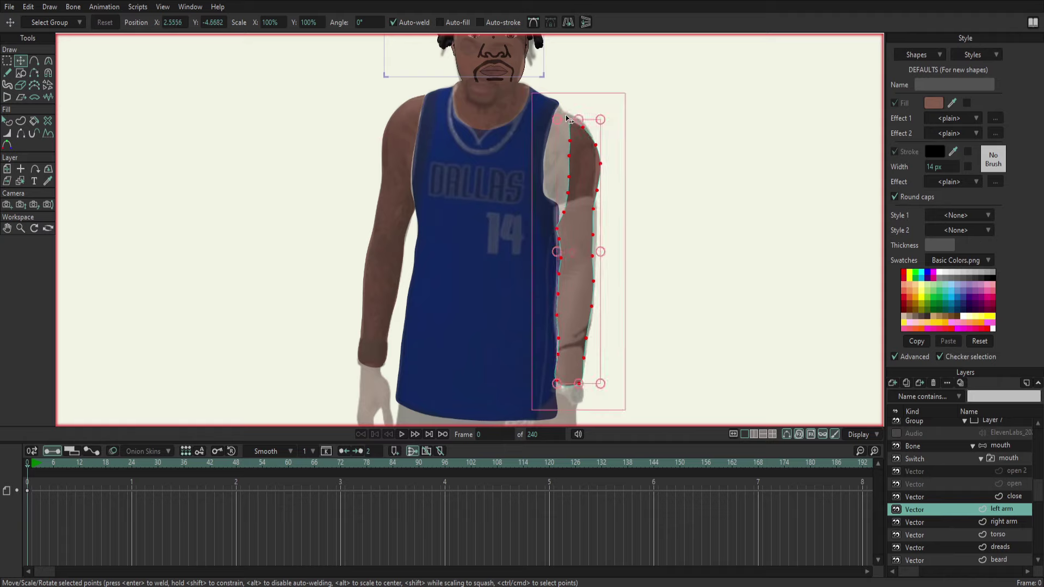
{"action": "left_click", "coordinate": [31, 63]}
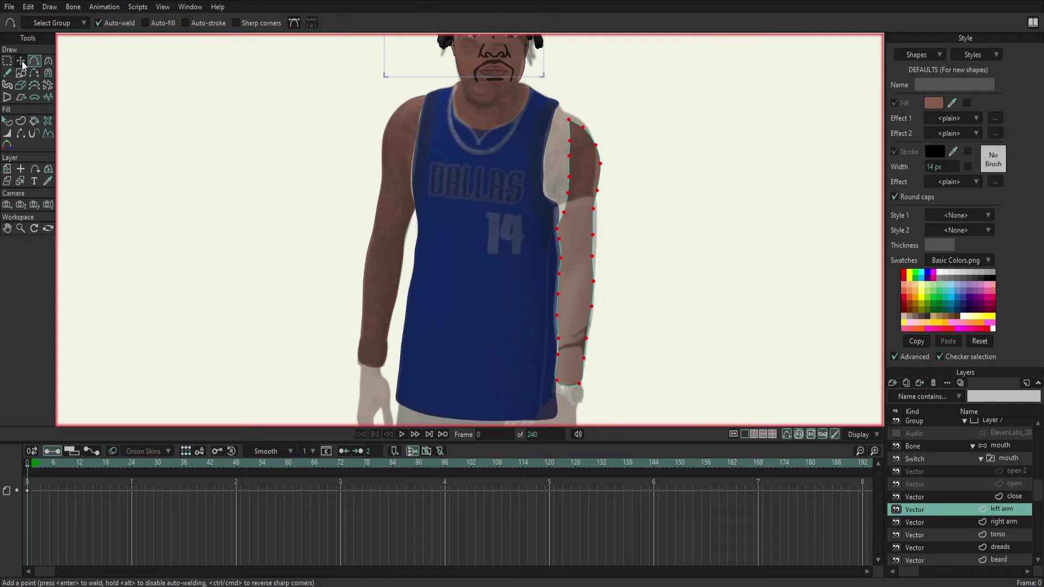
Pull the left arm's top point onto the shoulder and its inner edge inward.
{"action": "left_click", "coordinate": [21, 60]}
{"action": "left_click", "coordinate": [539, 151]}
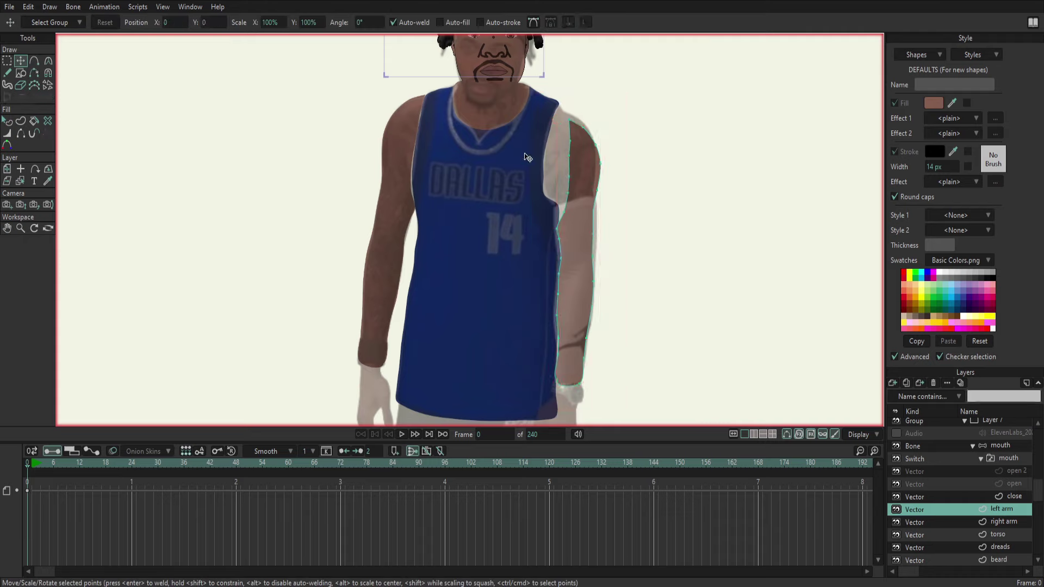
{"action": "left_click", "coordinate": [567, 118]}
{"action": "mouse_move", "coordinate": [562, 109]}
{"action": "left_mouse_down"}
{"action": "mouse_move", "coordinate": [562, 137]}
{"action": "mouse_move", "coordinate": [553, 138]}
{"action": "left_mouse_up"}
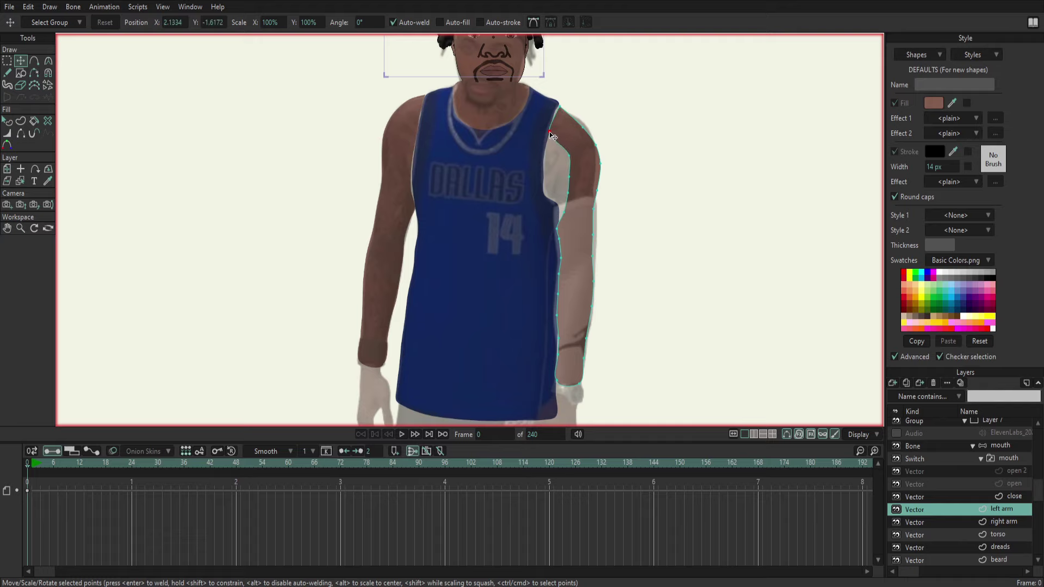
{"action": "mouse_move", "coordinate": [553, 138]}
{"action": "left_mouse_down"}
{"action": "mouse_move", "coordinate": [572, 159]}
{"action": "mouse_move", "coordinate": [548, 163]}
{"action": "mouse_move", "coordinate": [563, 177]}
{"action": "left_mouse_up"}
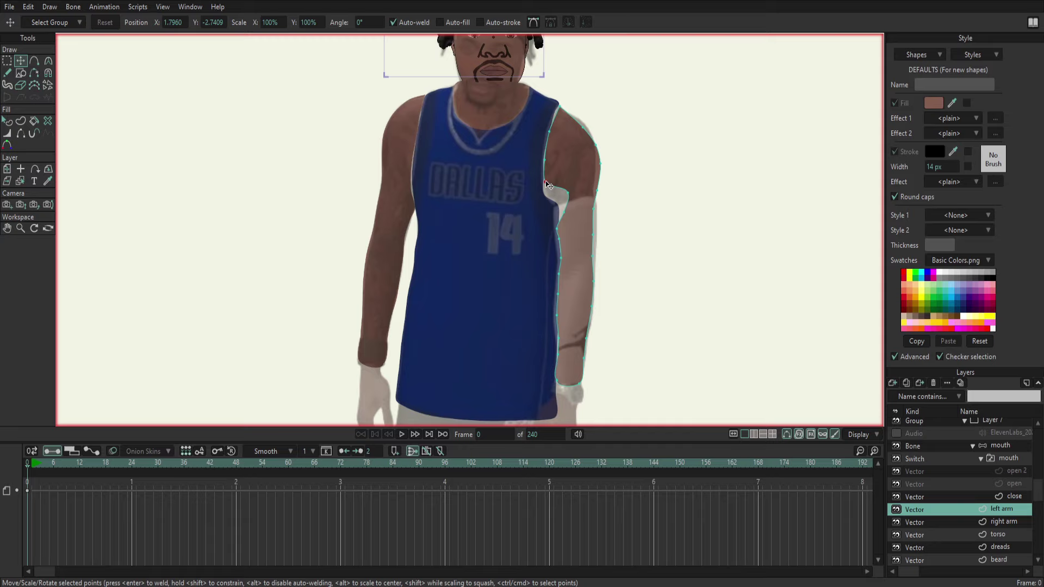
{"action": "left_click", "coordinate": [544, 182]}
{"action": "left_click_drag", "start_coordinate": [573, 200], "coordinate": [548, 198]}
{"action": "left_click", "coordinate": [547, 197]}
Move the lower inner-edge points down the forearm toward the wrist.
{"action": "left_click", "coordinate": [556, 229]}
{"action": "left_click_drag", "start_coordinate": [559, 231], "coordinate": [556, 254]}
{"action": "left_click_drag", "start_coordinate": [557, 258], "coordinate": [563, 312]}
{"action": "left_click_drag", "start_coordinate": [557, 297], "coordinate": [559, 357]}
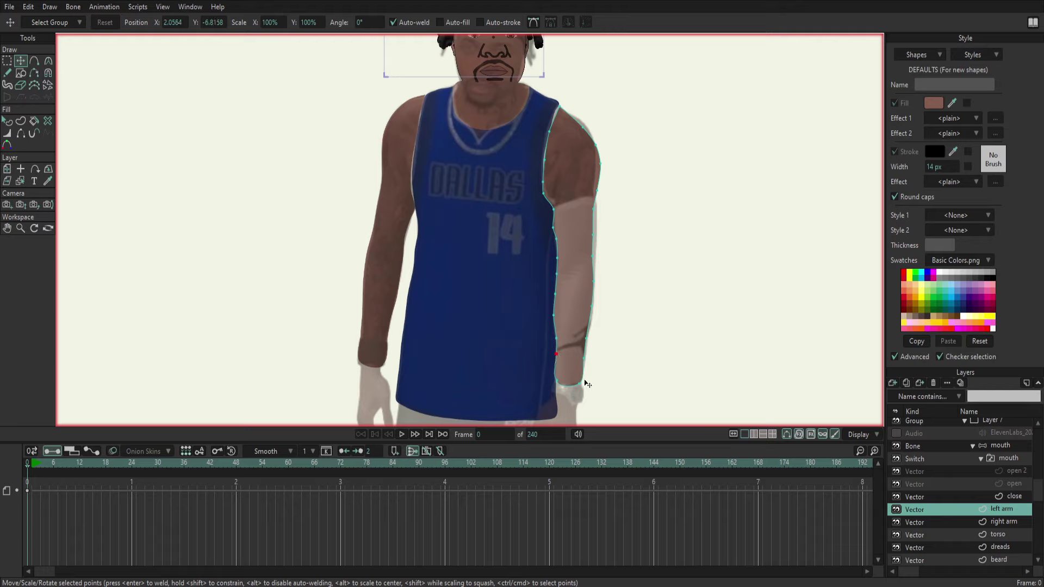
{"action": "left_click", "coordinate": [586, 362]}
{"action": "left_click", "coordinate": [587, 357]}
Adjust the outer-edge and shoulder points to follow the reference arm.
{"action": "left_click", "coordinate": [594, 308]}
{"action": "left_click_drag", "start_coordinate": [594, 309], "coordinate": [598, 212]}
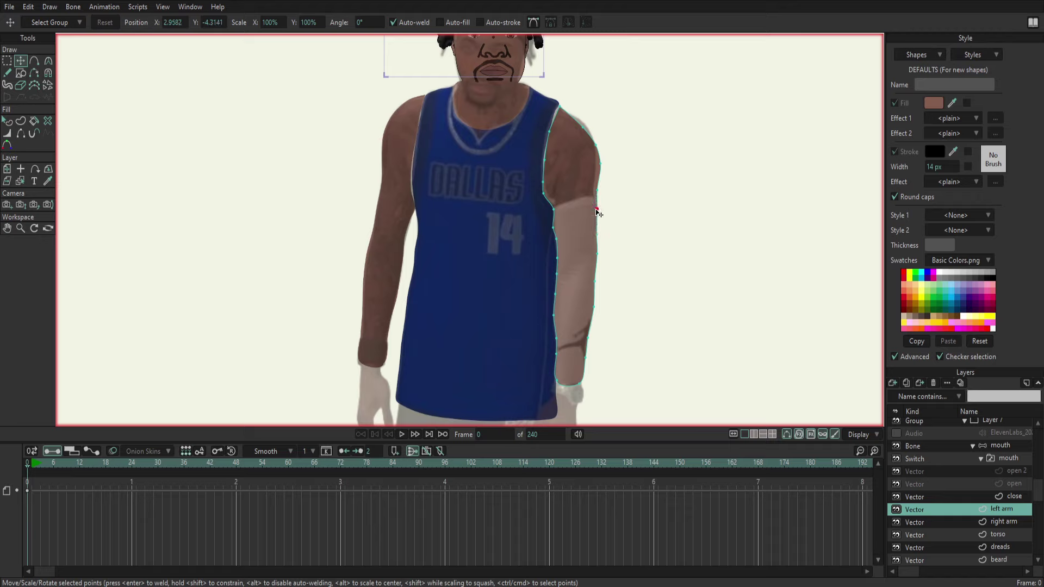
{"action": "left_click_drag", "start_coordinate": [597, 210], "coordinate": [598, 210]}
{"action": "left_click", "coordinate": [585, 126]}
{"action": "left_click_drag", "start_coordinate": [585, 129], "coordinate": [585, 127]}
{"action": "left_click", "coordinate": [598, 163]}
{"action": "left_click", "coordinate": [596, 193]}
{"action": "left_click_drag", "start_coordinate": [673, 321], "coordinate": [687, 233]}
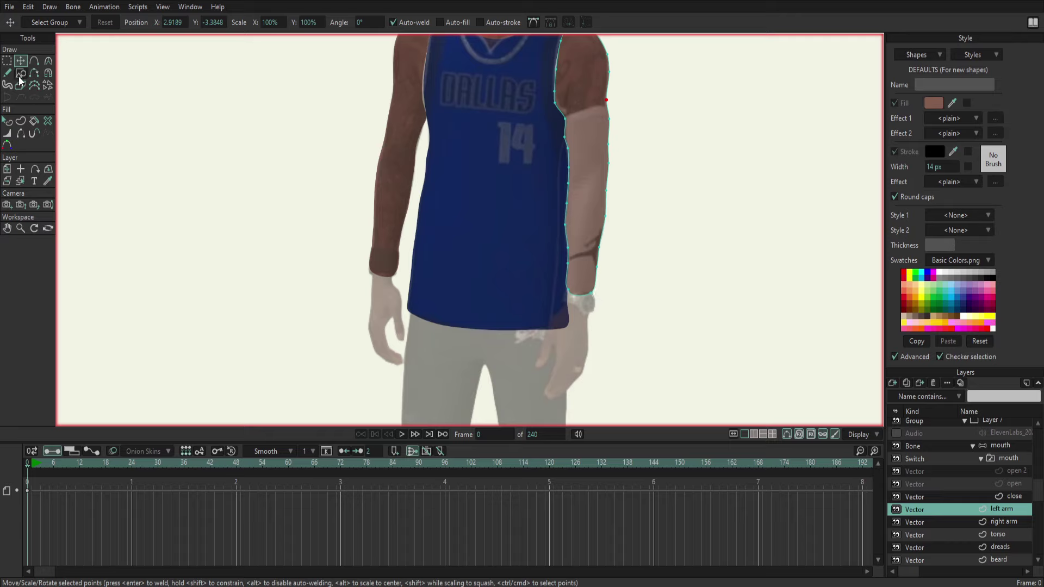
Drag the left arm's wrist points in to fit the reference wrist.
{"action": "left_click", "coordinate": [592, 296]}
{"action": "left_click_drag", "start_coordinate": [569, 291], "coordinate": [568, 295]}
{"action": "left_click_drag", "start_coordinate": [592, 305], "coordinate": [570, 300]}
{"action": "mouse_move", "coordinate": [705, 317]}
{"action": "left_mouse_down"}
{"action": "mouse_move", "coordinate": [708, 370]}
{"action": "mouse_move", "coordinate": [596, 307]}
{"action": "left_mouse_up"}
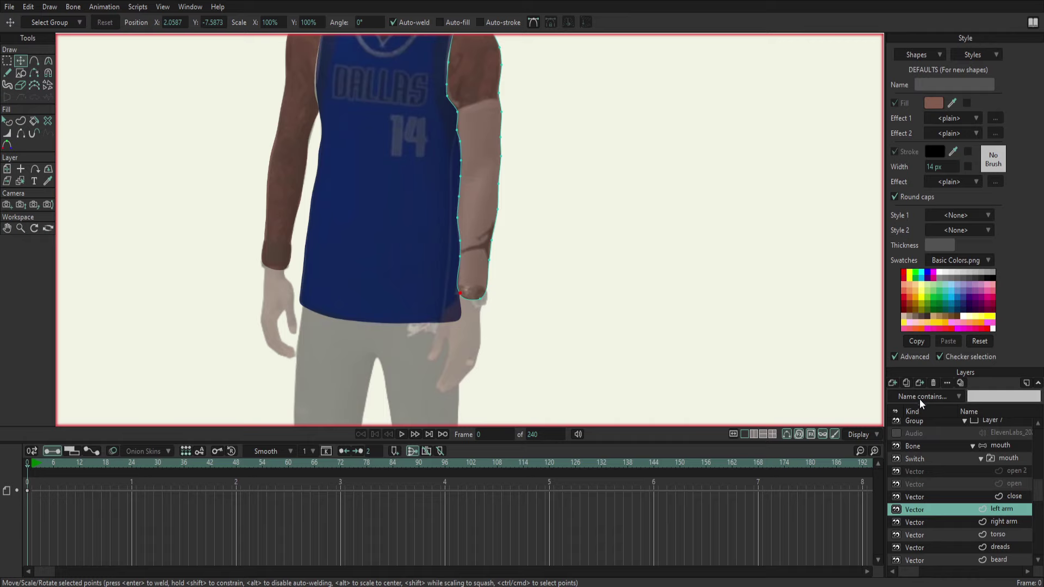
Add a new empty vector layer, Layer 11, above left arm.
{"action": "key", "text": "ctrl+shift+n"}
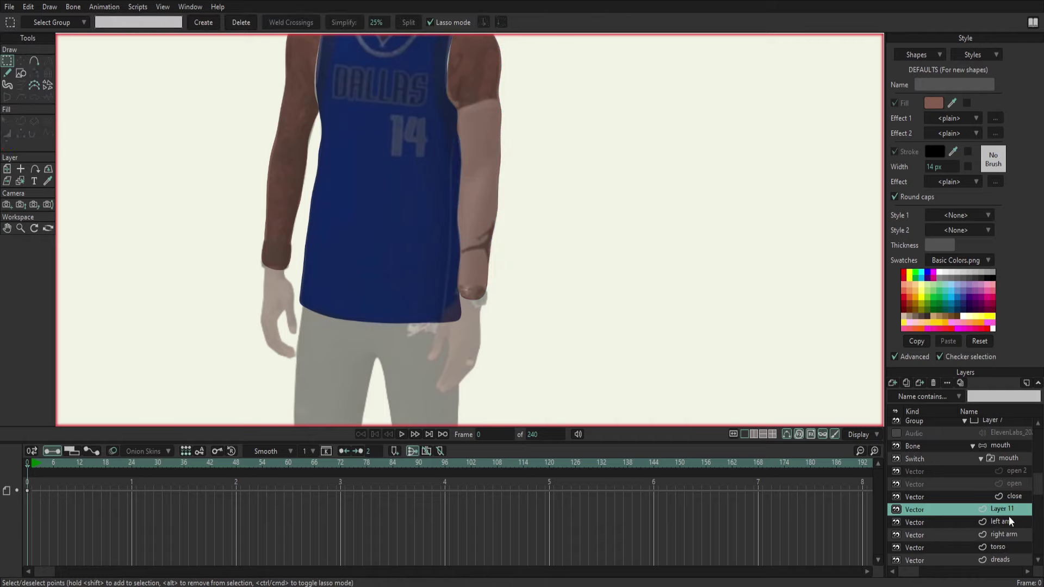
{"action": "key", "text": "i"}
{"action": "key", "text": "f"}
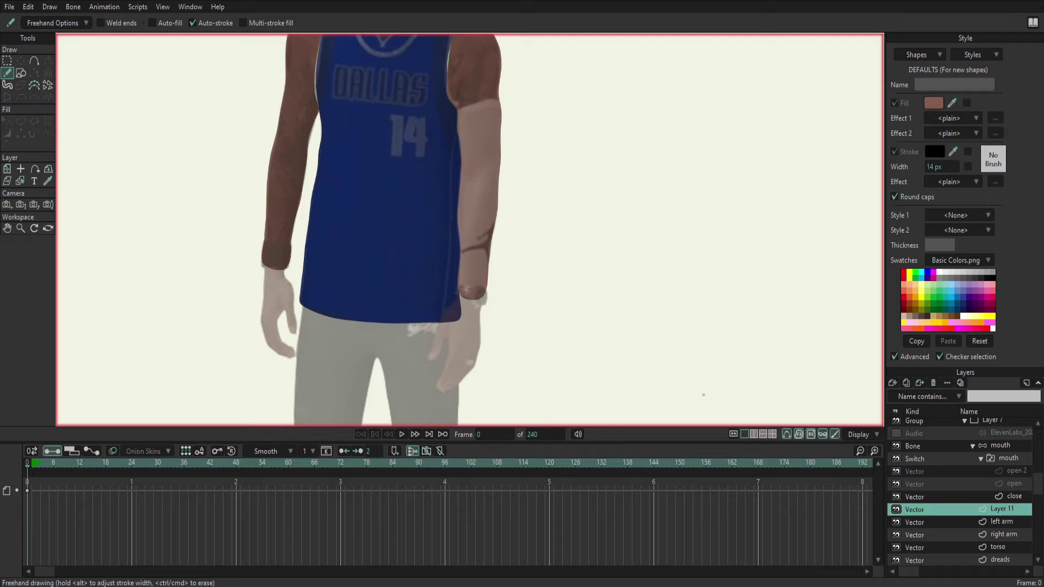
Name the new layer 'left hand' and undo a stray freehand stroke.
{"action": "key", "text": "Return"}
{"action": "left_click_drag", "start_coordinate": [483, 311], "coordinate": [482, 316]}
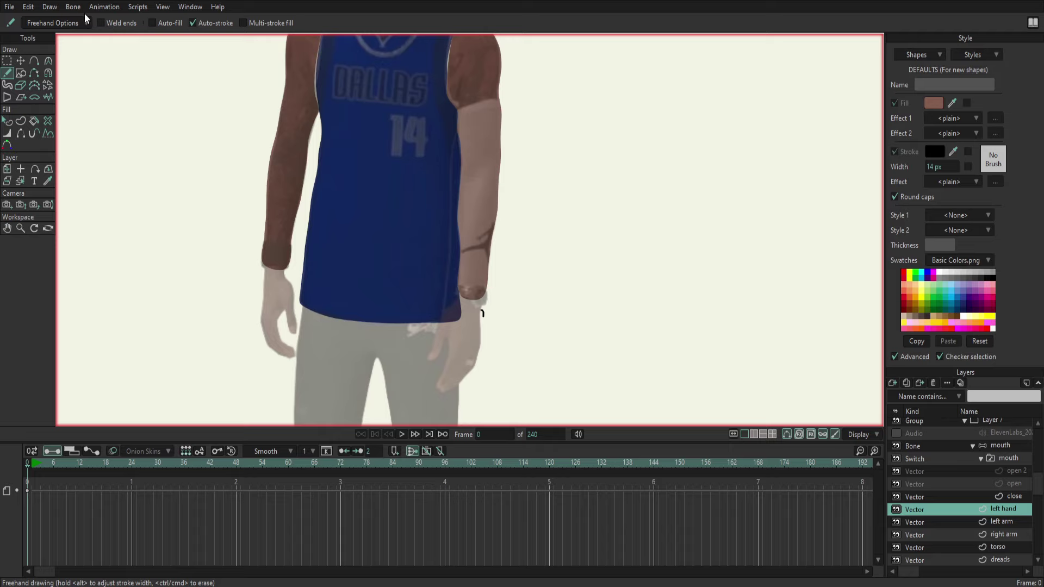
{"action": "key", "text": "ctrl+z"}
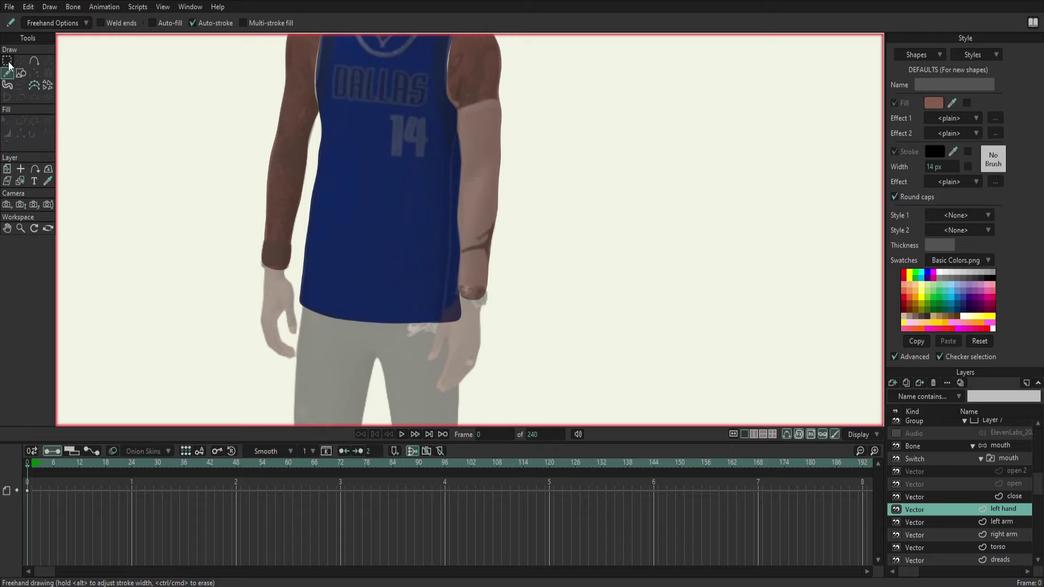
{"action": "left_click", "coordinate": [32, 61]}
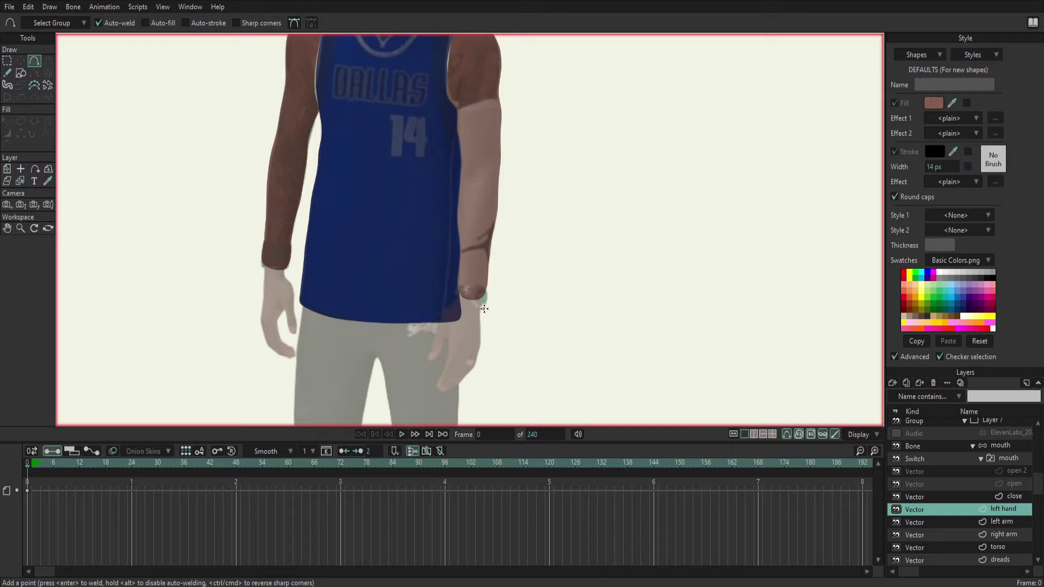
Draw outline points from the wrist down the hand's outer edge toward the fingertip.
{"action": "mouse_move", "coordinate": [482, 309]}
{"action": "left_mouse_down"}
{"action": "mouse_move", "coordinate": [476, 371]}
{"action": "mouse_move", "coordinate": [459, 392]}
{"action": "left_mouse_up"}
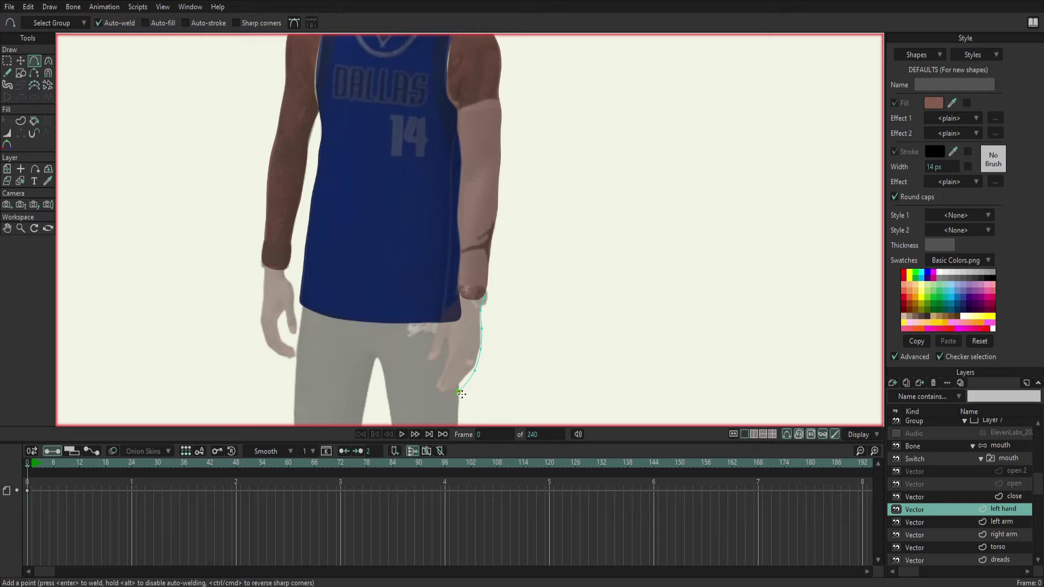
{"action": "key", "text": "ctrl+z"}
{"action": "left_click_drag", "start_coordinate": [475, 376], "coordinate": [462, 387]}
{"action": "left_click", "coordinate": [452, 391]}
Insert two more points on the outline and pull them onto the hand's edge.
{"action": "left_click", "coordinate": [21, 60]}
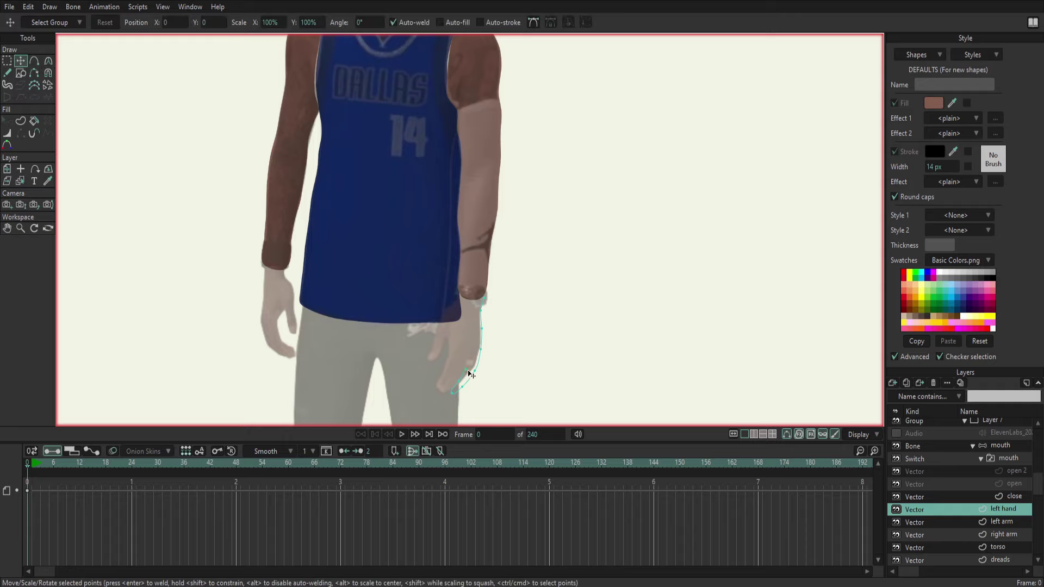
{"action": "left_click", "coordinate": [469, 374]}
{"action": "left_click", "coordinate": [34, 60]}
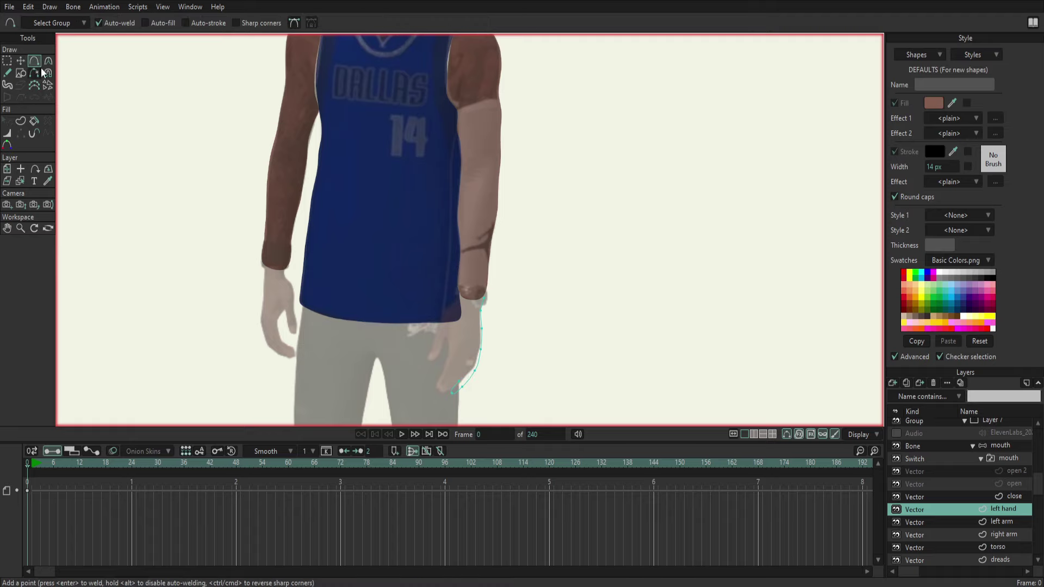
{"action": "left_click", "coordinate": [468, 376]}
{"action": "left_click_drag", "start_coordinate": [466, 375], "coordinate": [468, 371]}
{"action": "left_click", "coordinate": [462, 380]}
{"action": "left_click_drag", "start_coordinate": [462, 380], "coordinate": [470, 368]}
Nudge the outline point near the fingertip to match the reference hand edge.
{"action": "left_click", "coordinate": [20, 60]}
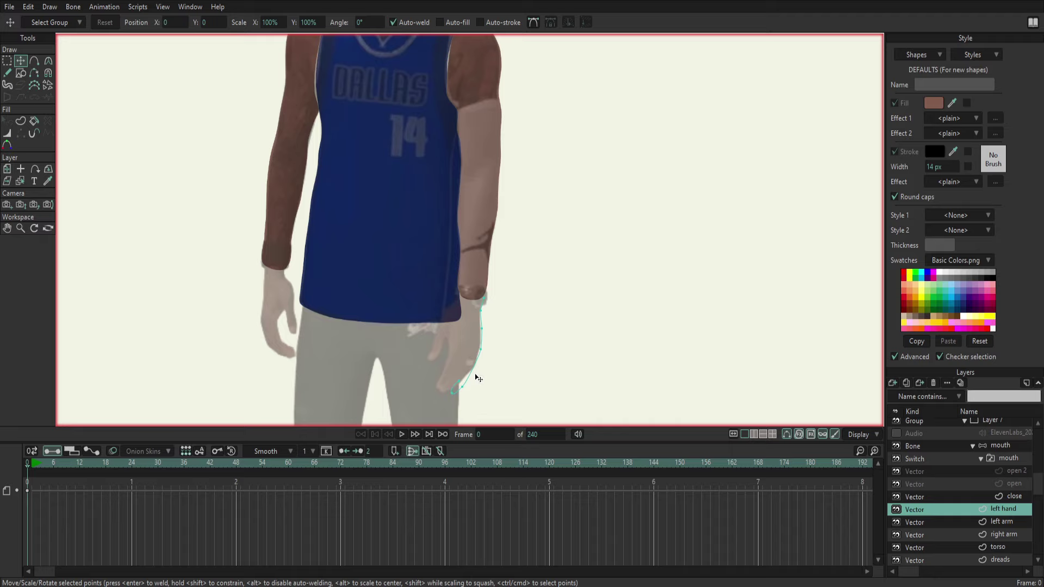
{"action": "left_click", "coordinate": [33, 61]}
{"action": "left_click_drag", "start_coordinate": [472, 375], "coordinate": [476, 372]}
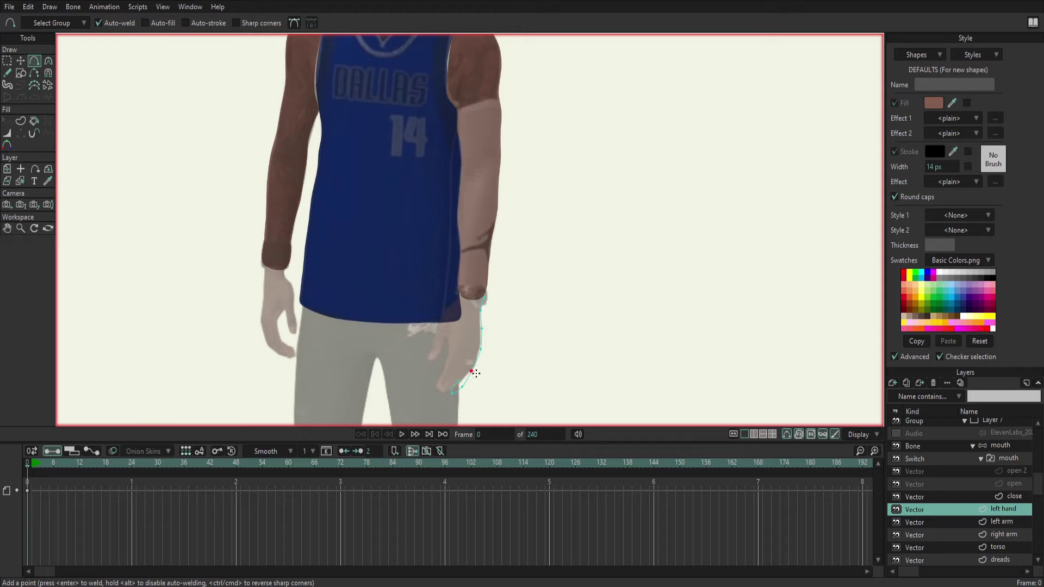
{"action": "left_click_drag", "start_coordinate": [475, 372], "coordinate": [479, 374]}
{"action": "left_click", "coordinate": [21, 60]}
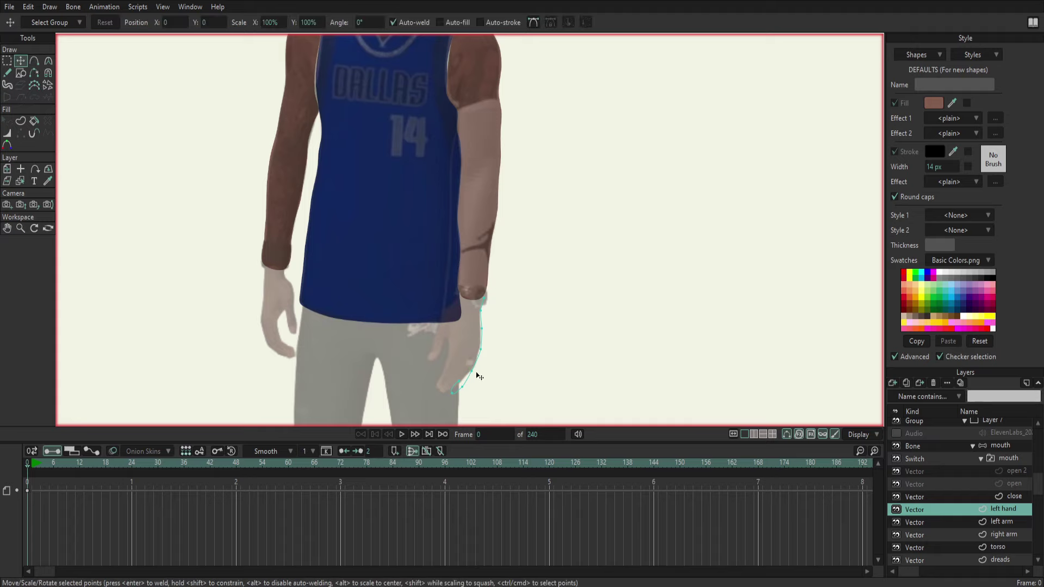
{"action": "left_click", "coordinate": [475, 373]}
Zoom in on the fingertip and add an outline point there.
{"action": "scroll", "coordinate": [522, 368], "scroll_direction": "up", "scroll_amount": 2}
{"action": "scroll", "coordinate": [521, 367], "scroll_direction": "up", "scroll_amount": 1}
{"action": "scroll", "coordinate": [520, 366], "scroll_direction": "up", "scroll_amount": 2}
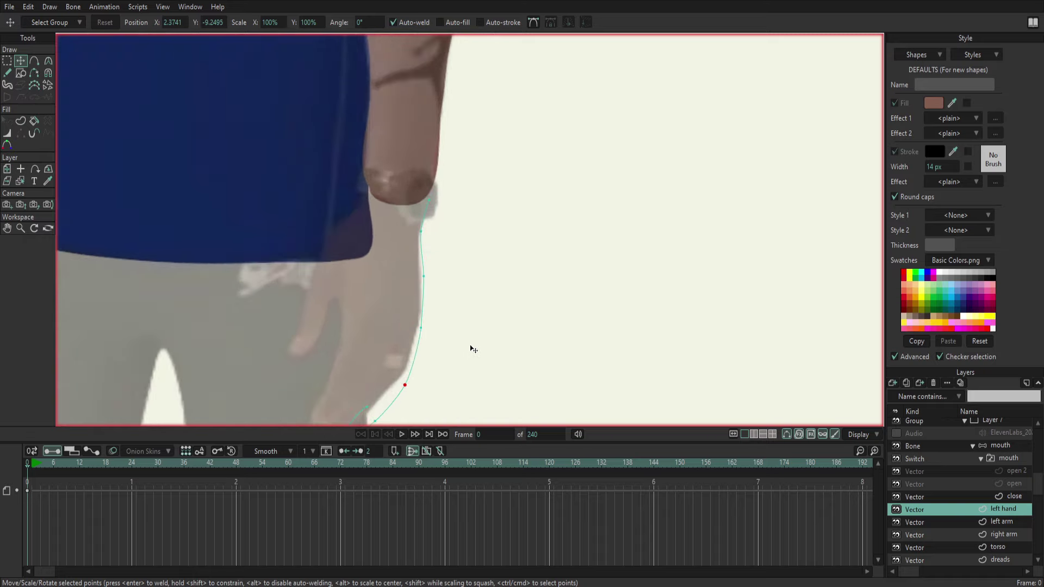
{"action": "left_click_drag", "start_coordinate": [473, 349], "coordinate": [523, 193]}
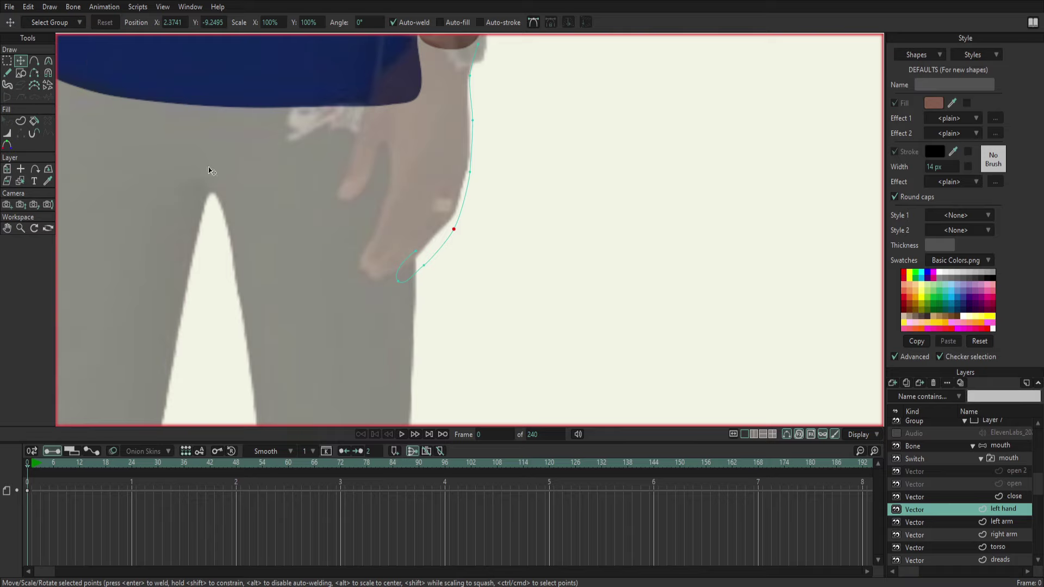
{"action": "scroll", "coordinate": [499, 303], "scroll_direction": "up", "scroll_amount": 1}
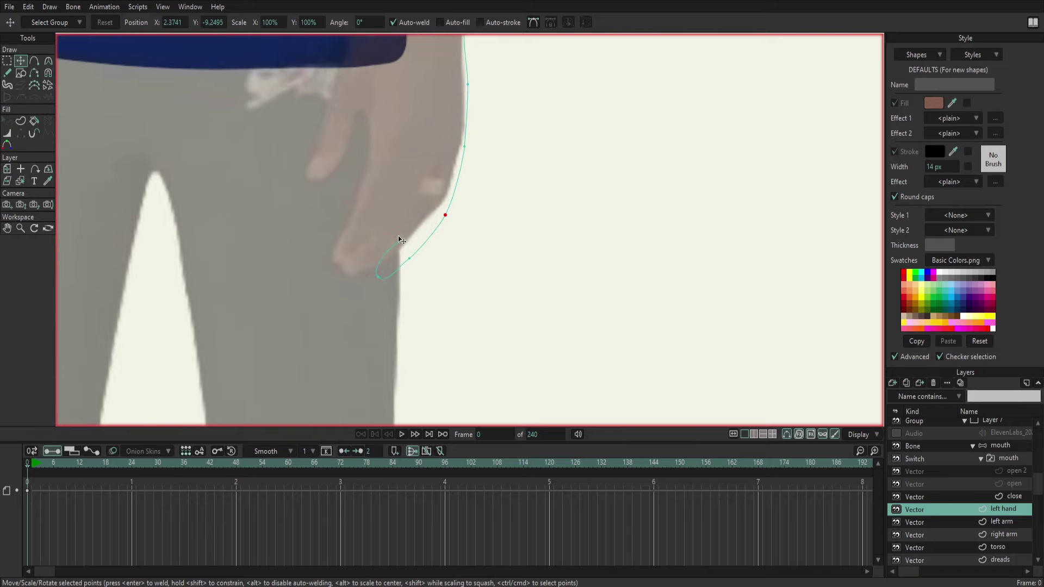
{"action": "left_click", "coordinate": [34, 61]}
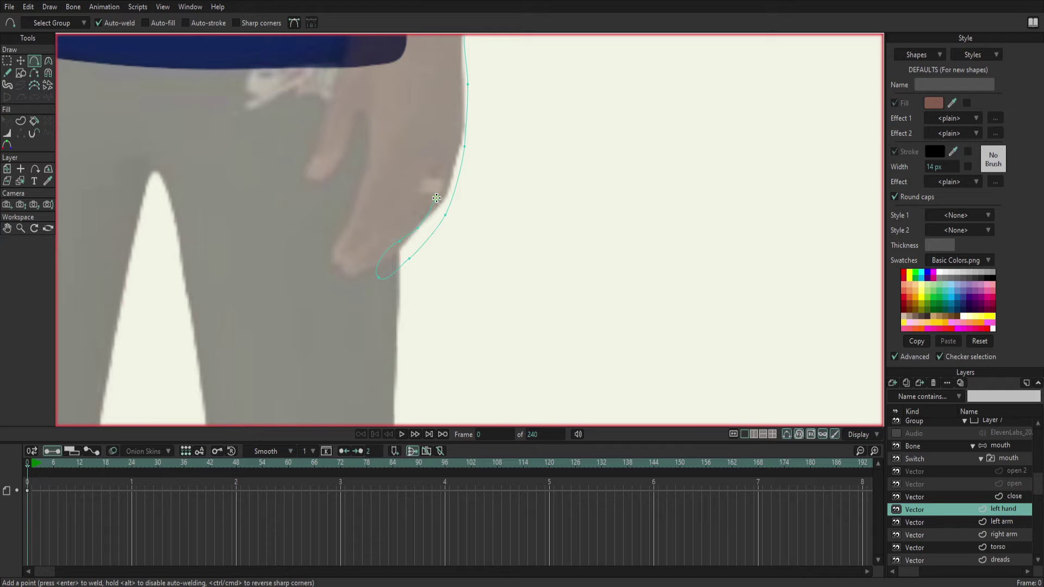
{"action": "left_click", "coordinate": [418, 206]}
Set the fingertip points' curvature to 0 for a sharp corner and nudge them into place.
{"action": "left_click", "coordinate": [48, 61]}
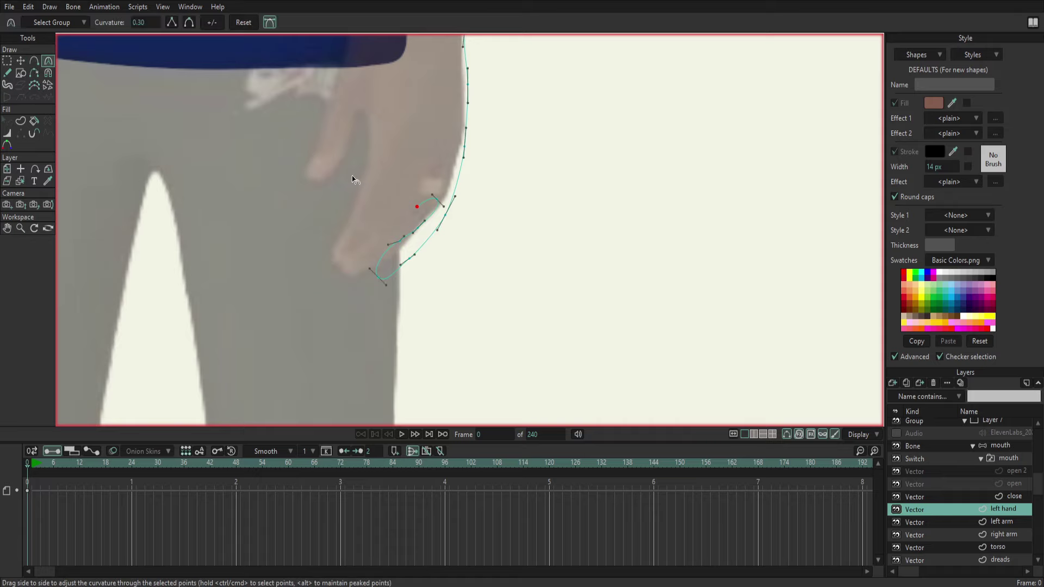
{"action": "left_click", "coordinate": [172, 23]}
{"action": "left_click", "coordinate": [437, 199]}
{"action": "left_click", "coordinate": [172, 23]}
{"action": "left_click", "coordinate": [33, 63]}
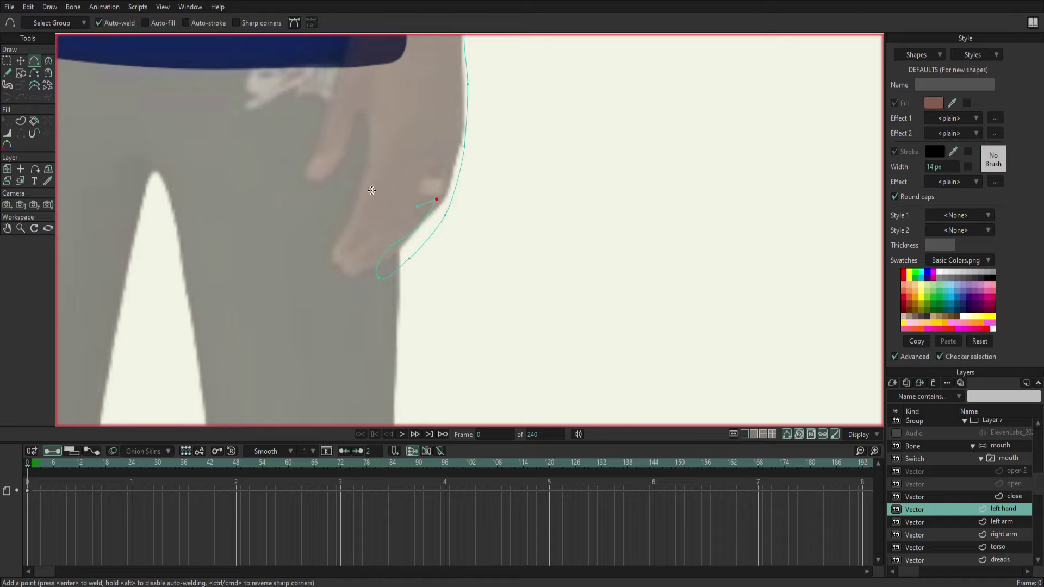
{"action": "key", "text": "t"}
{"action": "left_click_drag", "start_coordinate": [414, 208], "coordinate": [417, 213]}
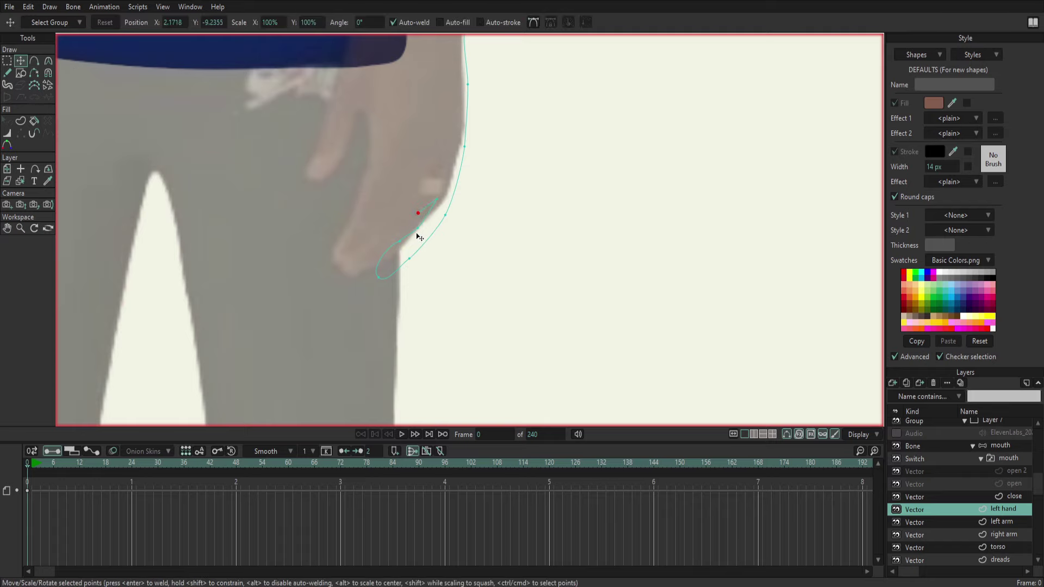
Try adding a point up the finger's inner edge, then undo it.
{"action": "left_click", "coordinate": [33, 63]}
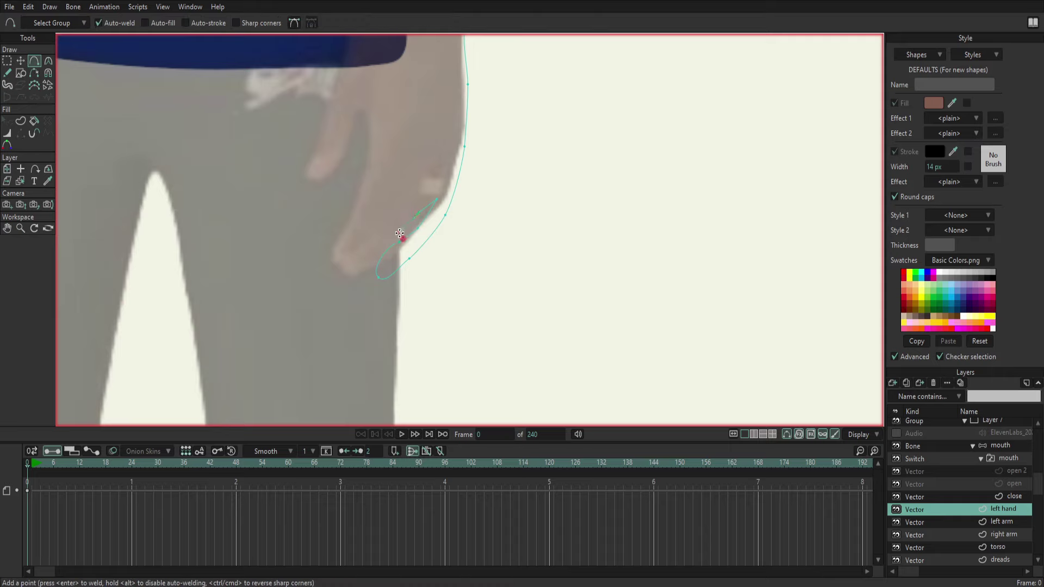
{"action": "left_click_drag", "start_coordinate": [397, 233], "coordinate": [386, 246]}
{"action": "key", "text": "ctrl+z"}
{"action": "left_click", "coordinate": [24, 61]}
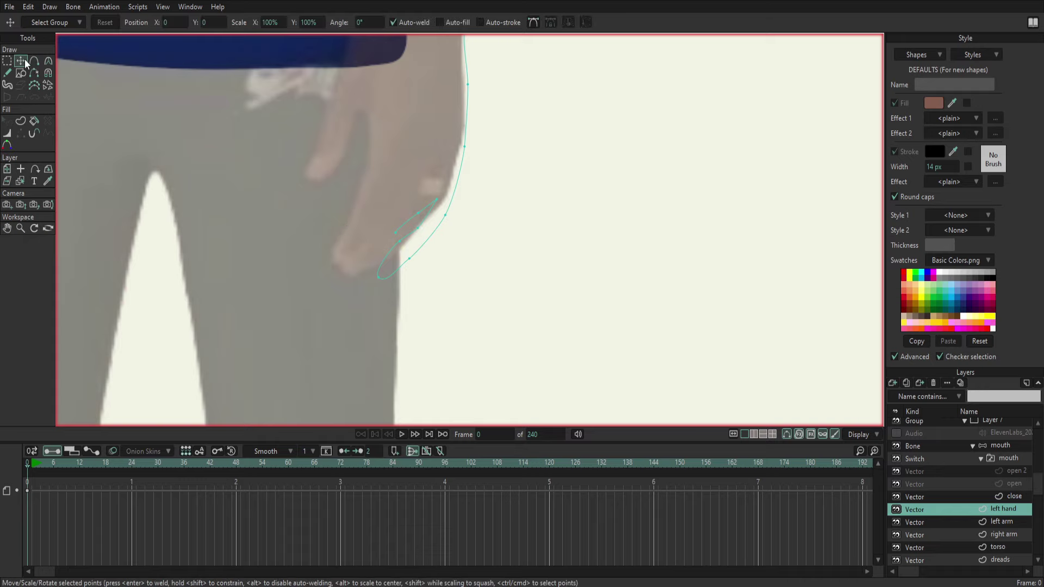
Refit the finger's inner-edge points to match the reference finger.
{"action": "left_click", "coordinate": [401, 243]}
{"action": "left_click_drag", "start_coordinate": [404, 248], "coordinate": [408, 249]}
{"action": "left_click", "coordinate": [419, 228]}
{"action": "left_click_drag", "start_coordinate": [419, 229], "coordinate": [421, 229]}
{"action": "left_click", "coordinate": [418, 216]}
{"action": "left_click_drag", "start_coordinate": [396, 232], "coordinate": [397, 239]}
{"action": "left_click_drag", "start_coordinate": [398, 239], "coordinate": [403, 241]}
Move the curve's open end and weld it to close the first finger loop.
{"action": "left_click_drag", "start_coordinate": [379, 279], "coordinate": [395, 264]}
{"action": "left_click", "coordinate": [34, 61]}
{"action": "left_click", "coordinate": [403, 239]}
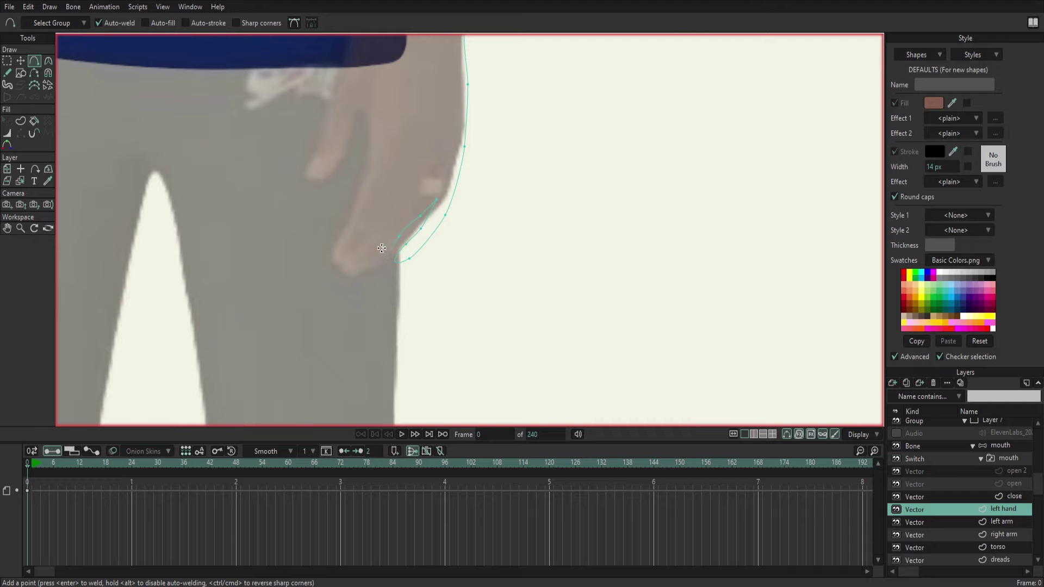
Start a new curve tracing the second finger up to its tip and back down.
{"action": "left_click", "coordinate": [381, 250]}
{"action": "left_click_drag", "start_coordinate": [380, 238], "coordinate": [392, 231]}
{"action": "mouse_move", "coordinate": [422, 201]}
{"action": "left_mouse_down"}
{"action": "mouse_move", "coordinate": [431, 195]}
{"action": "mouse_move", "coordinate": [422, 197]}
{"action": "left_mouse_up"}
{"action": "left_click_drag", "start_coordinate": [422, 197], "coordinate": [412, 192]}
{"action": "left_click_drag", "start_coordinate": [412, 192], "coordinate": [400, 211]}
{"action": "left_click_drag", "start_coordinate": [399, 211], "coordinate": [272, 208]}
Undo the stray segment and set the second finger's tip curvature to 0.
{"action": "key", "text": "ctrl+z"}
{"action": "left_click", "coordinate": [48, 62]}
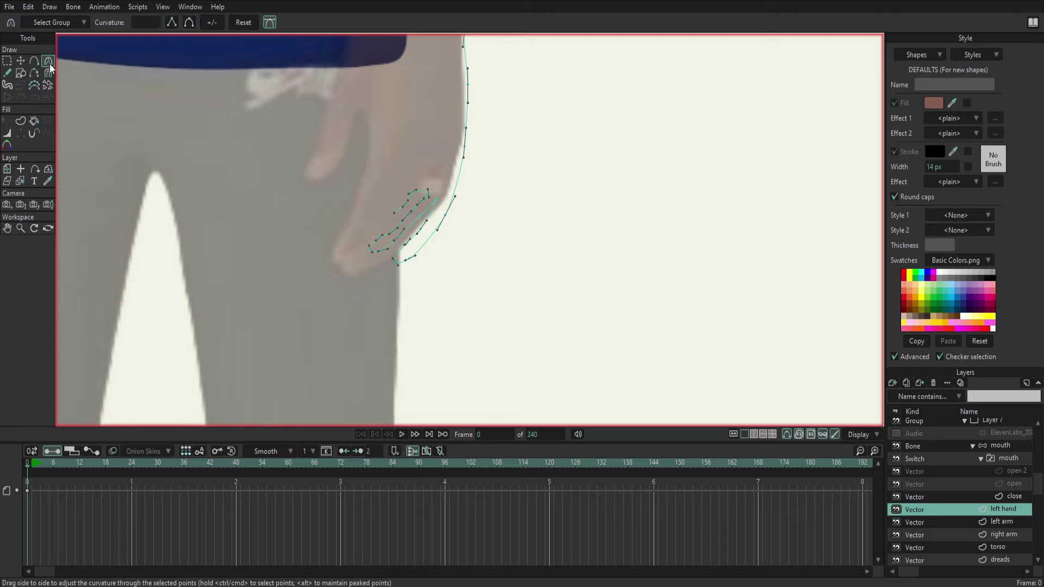
{"action": "left_click", "coordinate": [429, 195]}
{"action": "left_click", "coordinate": [175, 23]}
Shift the second fingertip point left to fit the reference and select an inner outline point.
{"action": "left_click", "coordinate": [21, 60]}
{"action": "left_click_drag", "start_coordinate": [429, 201], "coordinate": [415, 202]}
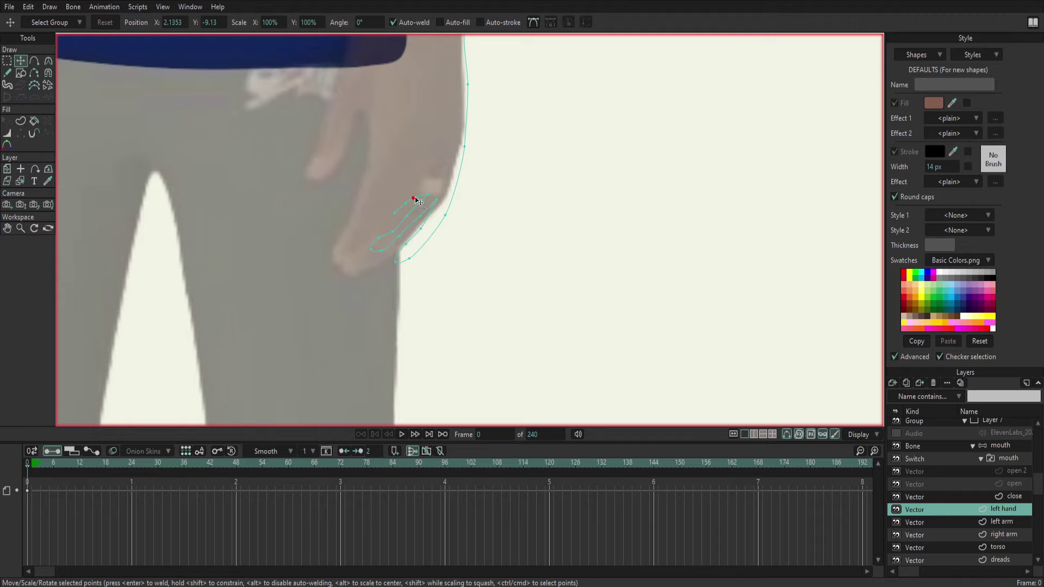
{"action": "left_click_drag", "start_coordinate": [417, 201], "coordinate": [418, 201]}
{"action": "left_click", "coordinate": [389, 227]}
Add six points tracing another finger line across the back of the hand to the knuckle.
{"action": "left_click", "coordinate": [35, 61]}
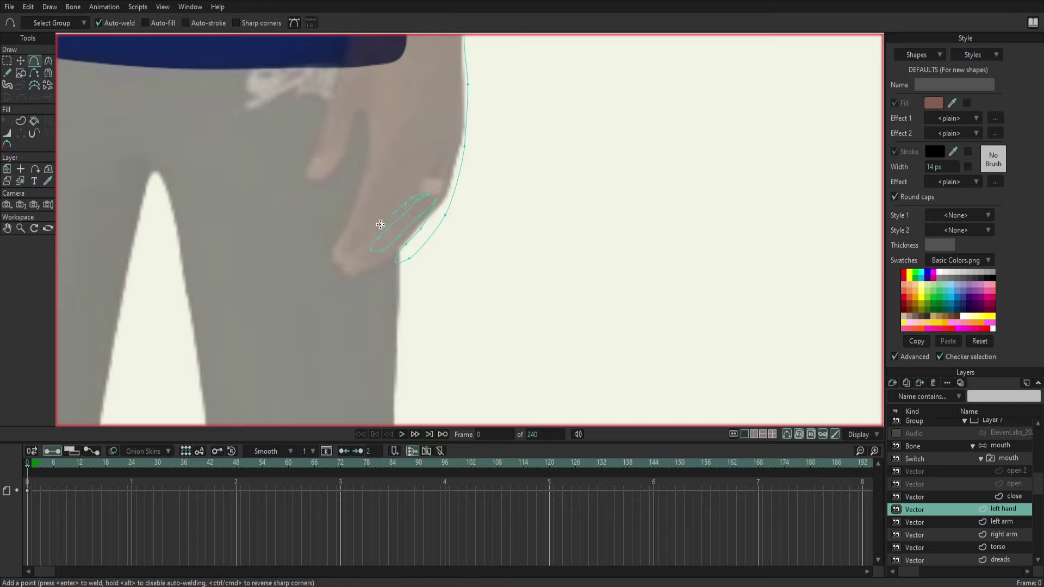
{"action": "left_click", "coordinate": [379, 228]}
{"action": "left_click", "coordinate": [356, 243]}
{"action": "left_click", "coordinate": [367, 225]}
{"action": "left_click", "coordinate": [378, 214]}
{"action": "left_click", "coordinate": [396, 199]}
{"action": "left_click", "coordinate": [412, 187]}
Weld the curve's top end onto an existing point and set the fingertip curvature to 0.
{"action": "left_click_drag", "start_coordinate": [397, 183], "coordinate": [358, 218]}
{"action": "left_click_drag", "start_coordinate": [358, 218], "coordinate": [350, 227]}
{"action": "left_click", "coordinate": [391, 166]}
{"action": "left_click", "coordinate": [47, 61]}
{"action": "left_click", "coordinate": [419, 182]}
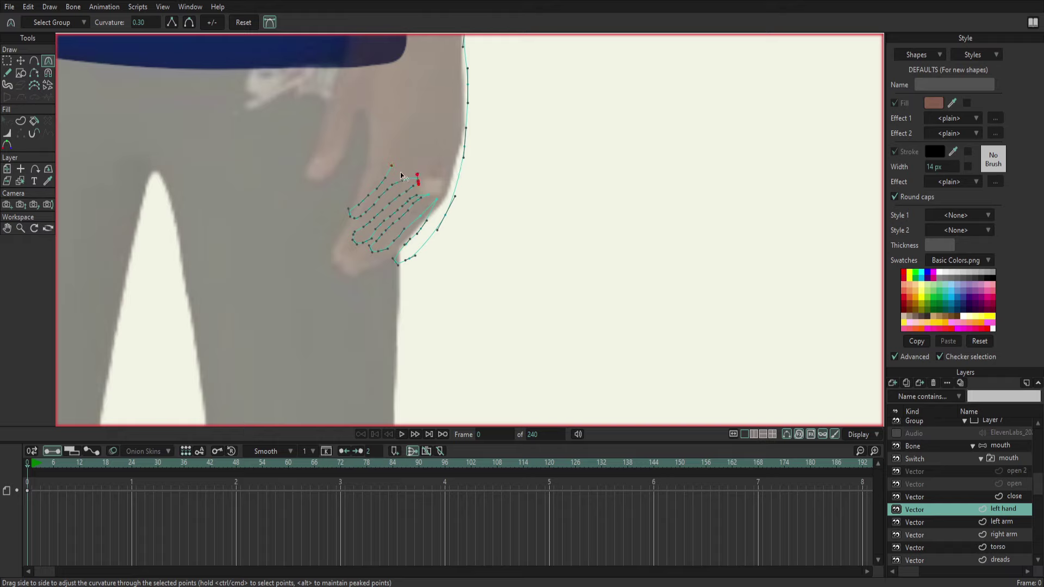
{"action": "triple_click", "coordinate": [142, 22]}
{"action": "type", "text": "0"}
Reshape the finger loop by moving its points down-left to fit the reference.
{"action": "left_click", "coordinate": [22, 60]}
{"action": "left_click_drag", "start_coordinate": [400, 191], "coordinate": [402, 189]}
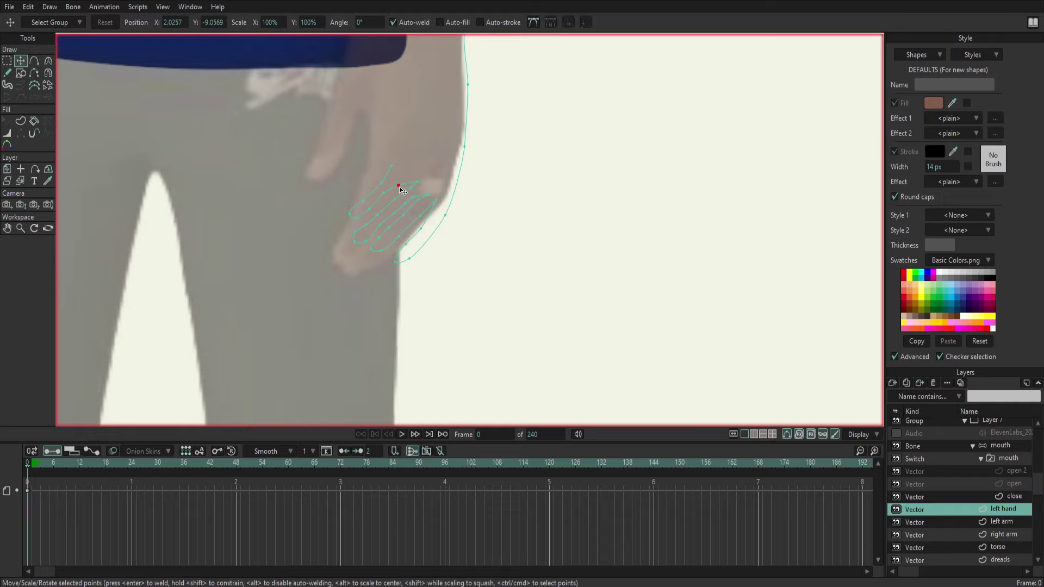
{"action": "left_click_drag", "start_coordinate": [399, 186], "coordinate": [384, 198]}
{"action": "left_click", "coordinate": [382, 226]}
{"action": "left_click_drag", "start_coordinate": [359, 235], "coordinate": [360, 234]}
{"action": "left_click", "coordinate": [393, 166]}
Extend the hand outline from its top endpoint down and back up around another finger.
{"action": "left_click", "coordinate": [34, 61]}
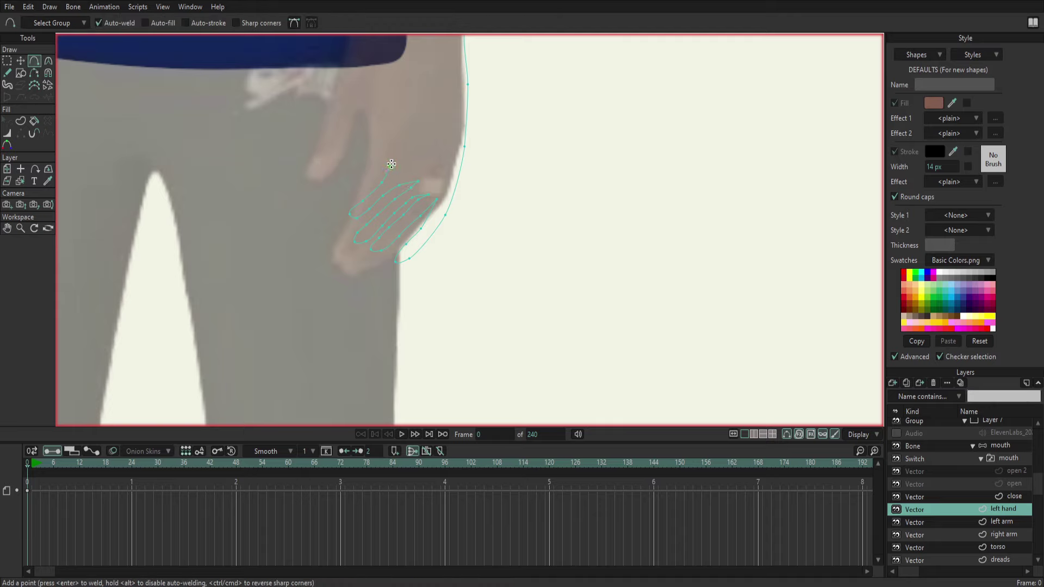
{"action": "left_click_drag", "start_coordinate": [393, 165], "coordinate": [385, 145]}
{"action": "left_click", "coordinate": [375, 155]}
{"action": "left_click_drag", "start_coordinate": [369, 172], "coordinate": [353, 181]}
{"action": "left_click_drag", "start_coordinate": [354, 182], "coordinate": [377, 133]}
{"action": "scroll", "coordinate": [423, 167], "scroll_direction": "up", "scroll_amount": 1}
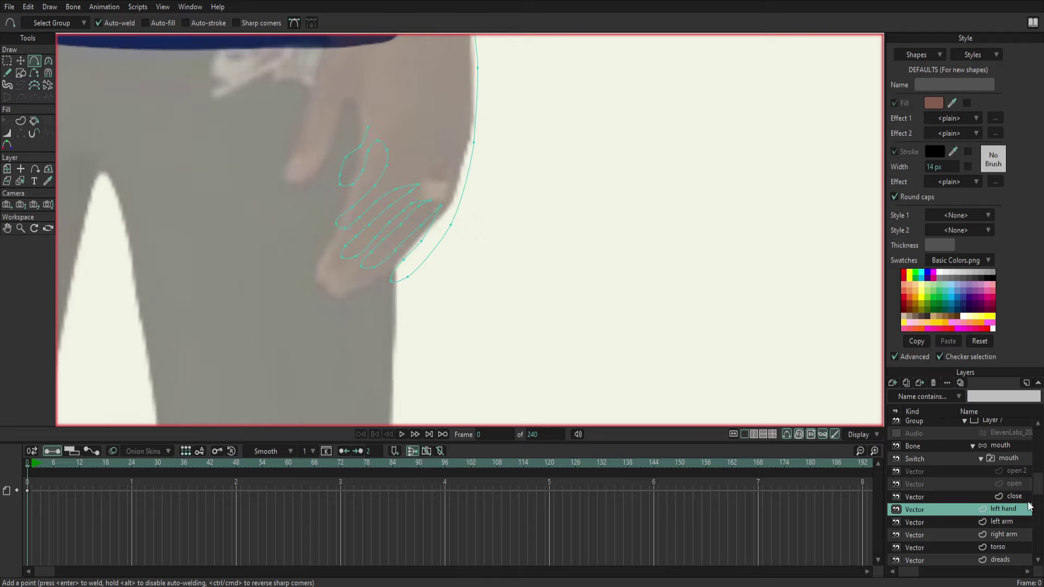
Select the SnapShot reference image layer in the Layers panel.
{"action": "scroll", "coordinate": [990, 469], "scroll_direction": "up", "scroll_amount": 3}
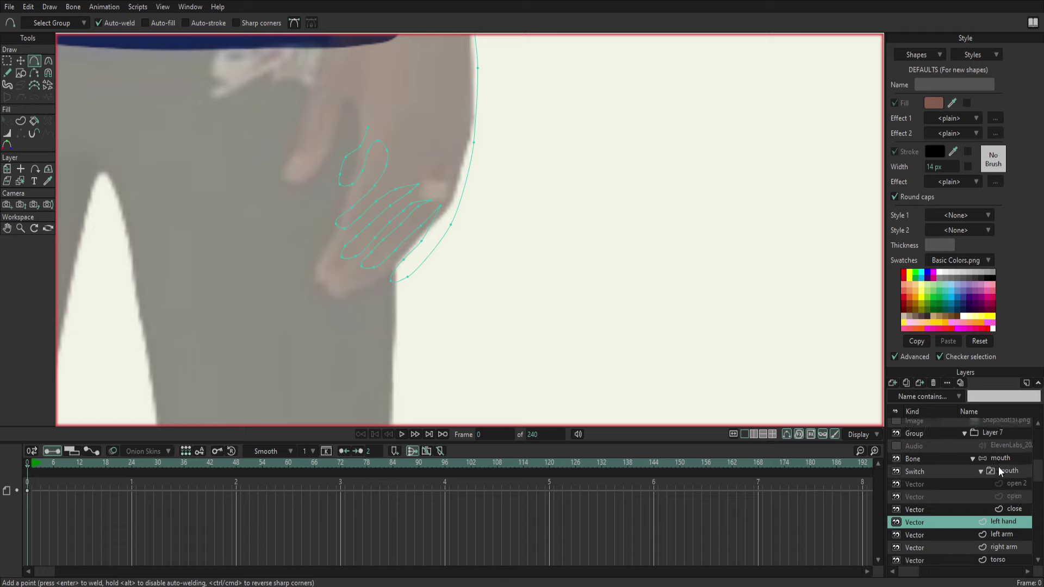
{"action": "left_click", "coordinate": [994, 435]}
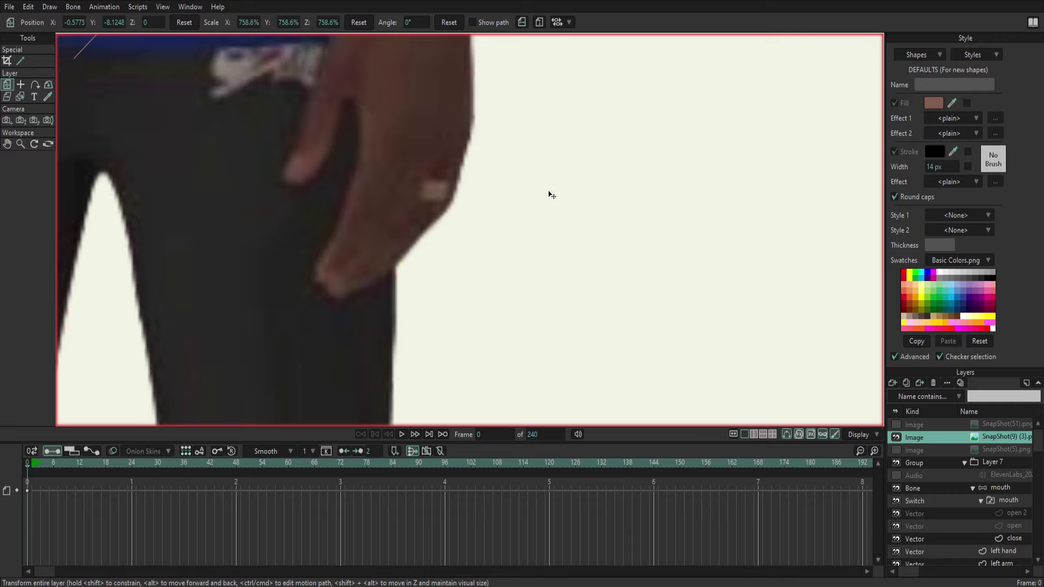
{"action": "scroll", "coordinate": [452, 196], "scroll_direction": "down", "scroll_amount": 5}
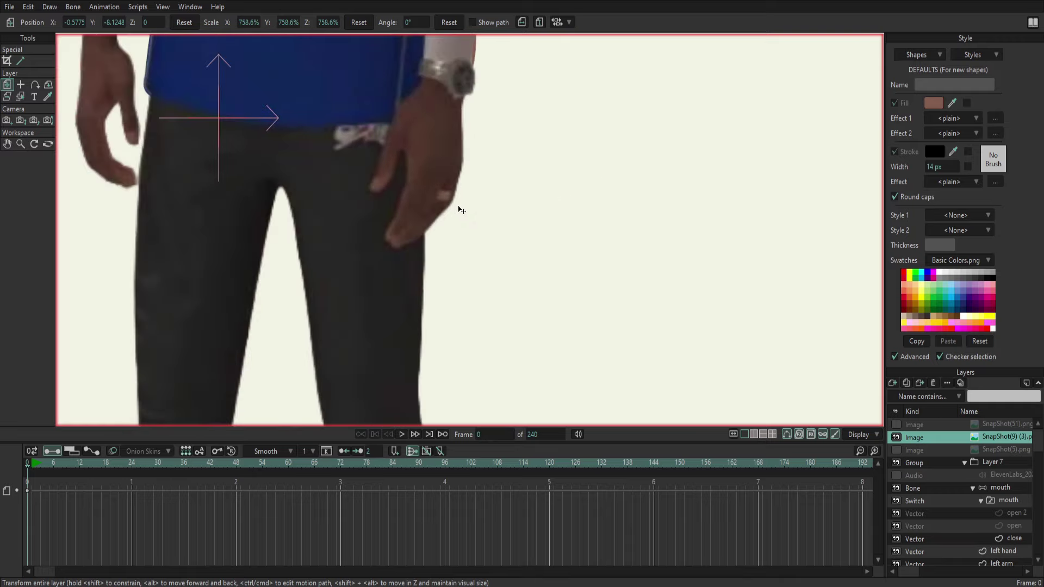
{"action": "scroll", "coordinate": [459, 212], "scroll_direction": "down", "scroll_amount": 1}
{"action": "scroll", "coordinate": [467, 219], "scroll_direction": "down", "scroll_amount": 1}
{"action": "scroll", "coordinate": [465, 217], "scroll_direction": "down", "scroll_amount": 1}
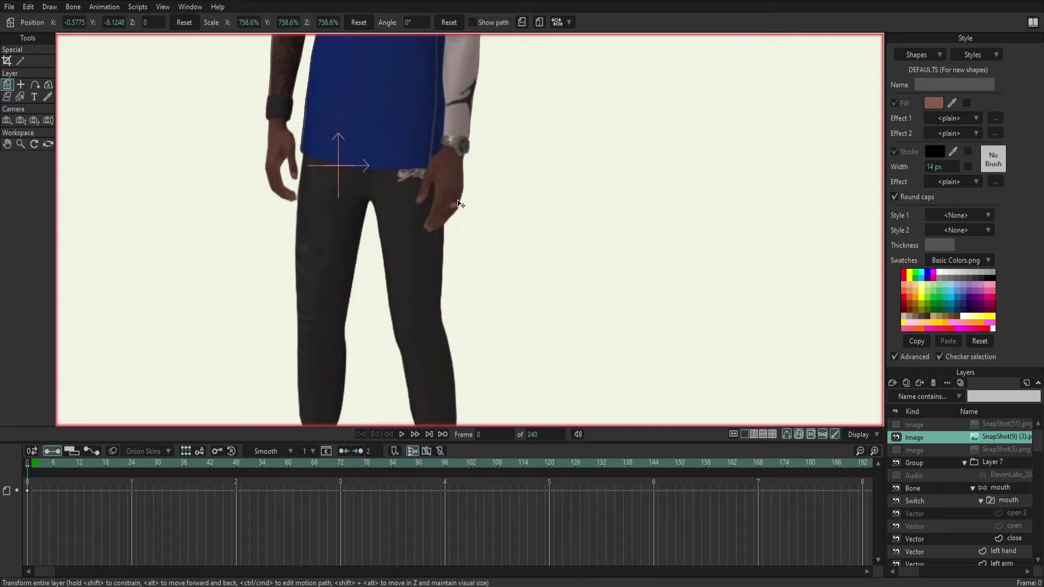
{"action": "scroll", "coordinate": [462, 214], "scroll_direction": "up", "scroll_amount": 1}
{"action": "scroll", "coordinate": [460, 203], "scroll_direction": "up", "scroll_amount": 1}
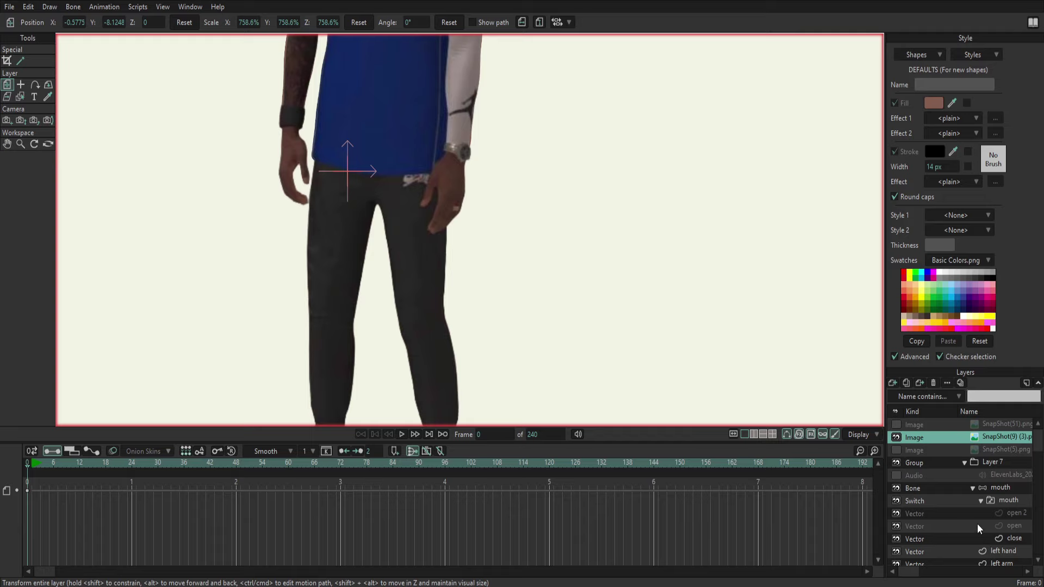
{"action": "left_click", "coordinate": [1017, 551]}
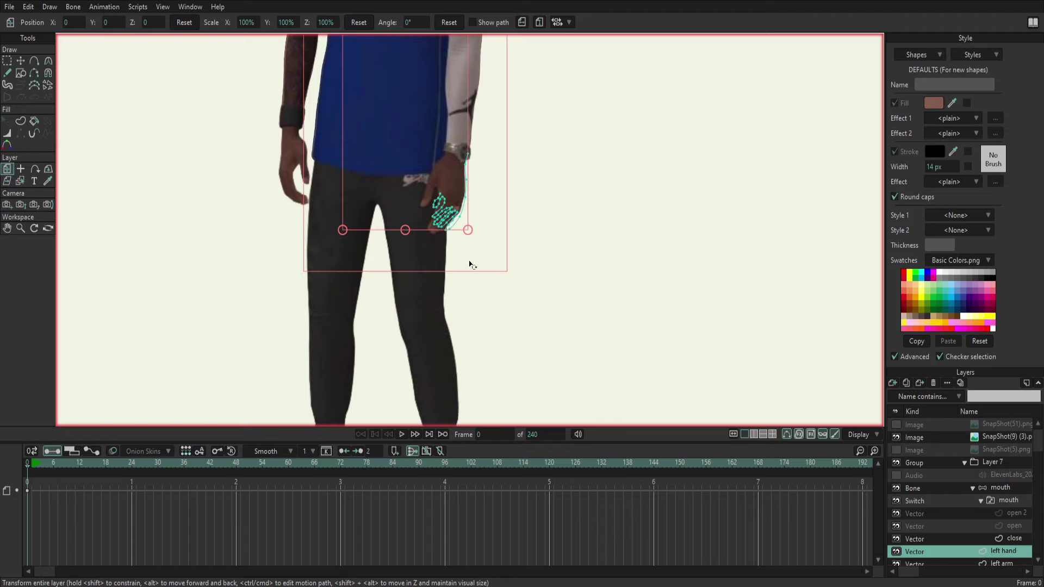
Undo the accidental tilt of the left hand layer and pick the Select Points tool.
{"action": "scroll", "coordinate": [435, 253], "scroll_direction": "up", "scroll_amount": 2}
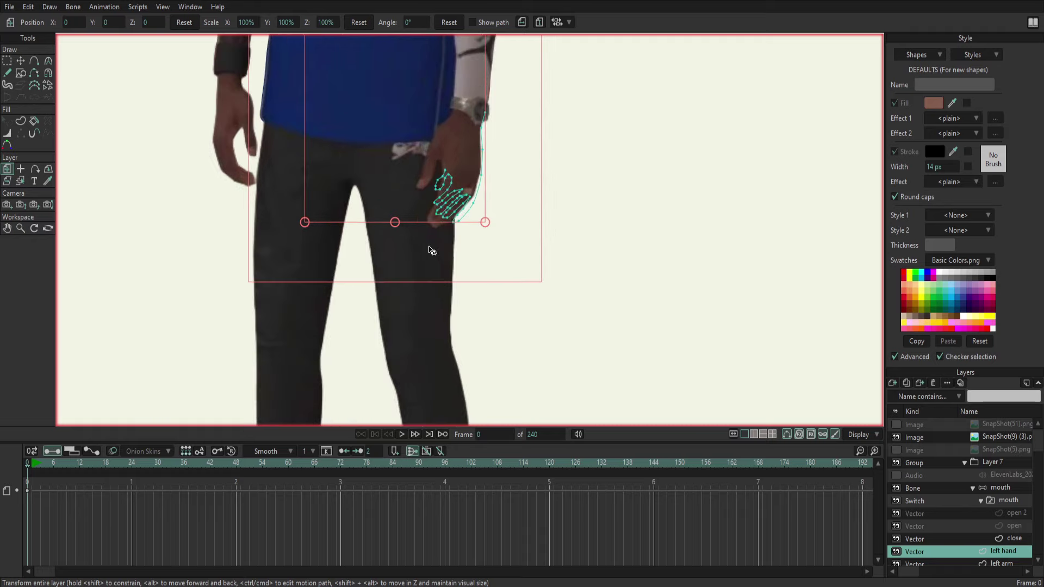
{"action": "scroll", "coordinate": [434, 252], "scroll_direction": "up", "scroll_amount": 2}
{"action": "scroll", "coordinate": [444, 256], "scroll_direction": "up", "scroll_amount": 3}
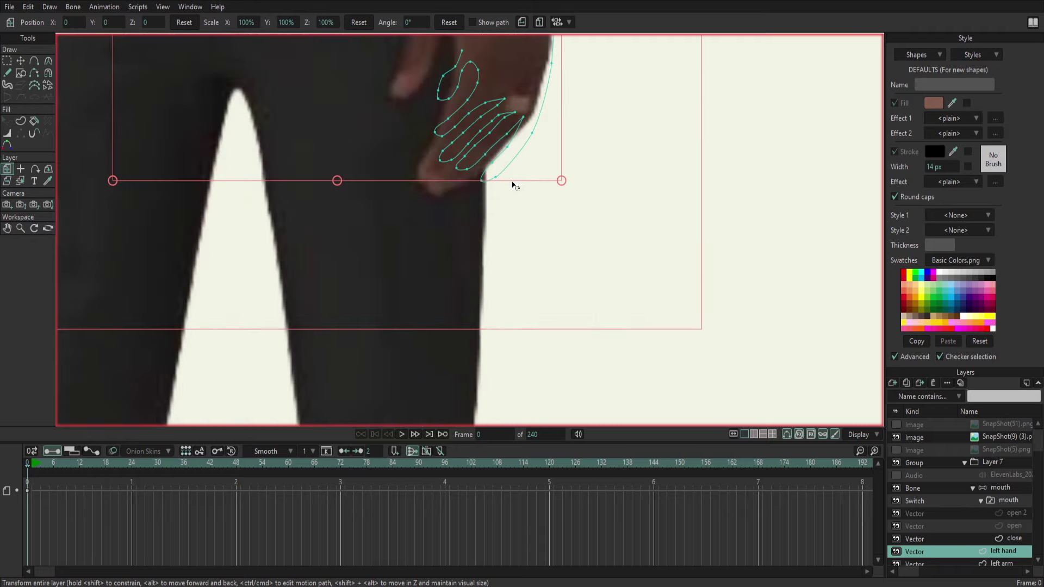
{"action": "scroll", "coordinate": [526, 242], "scroll_direction": "up", "scroll_amount": 1}
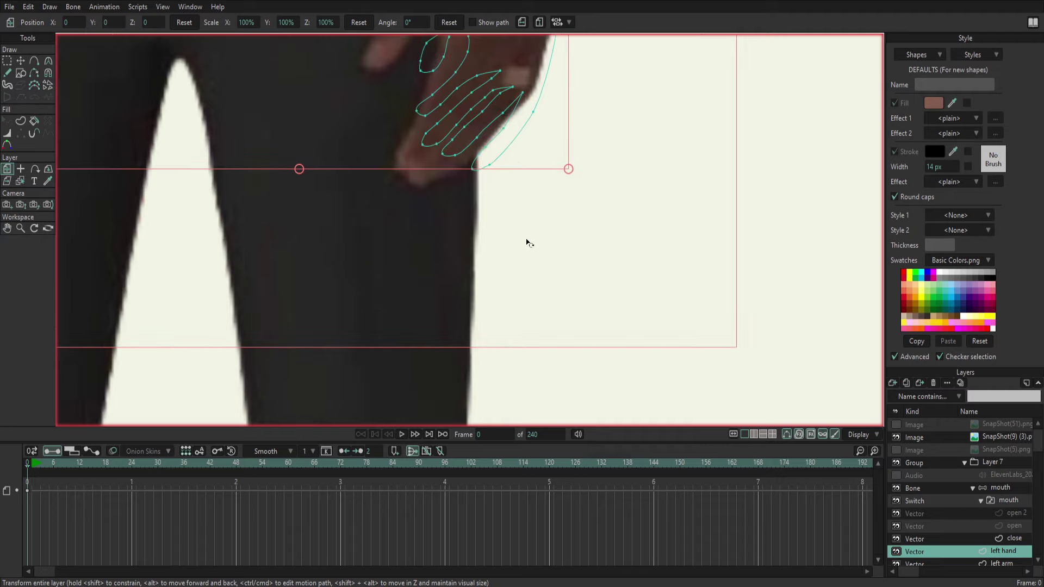
{"action": "left_click_drag", "start_coordinate": [526, 236], "coordinate": [623, 404]}
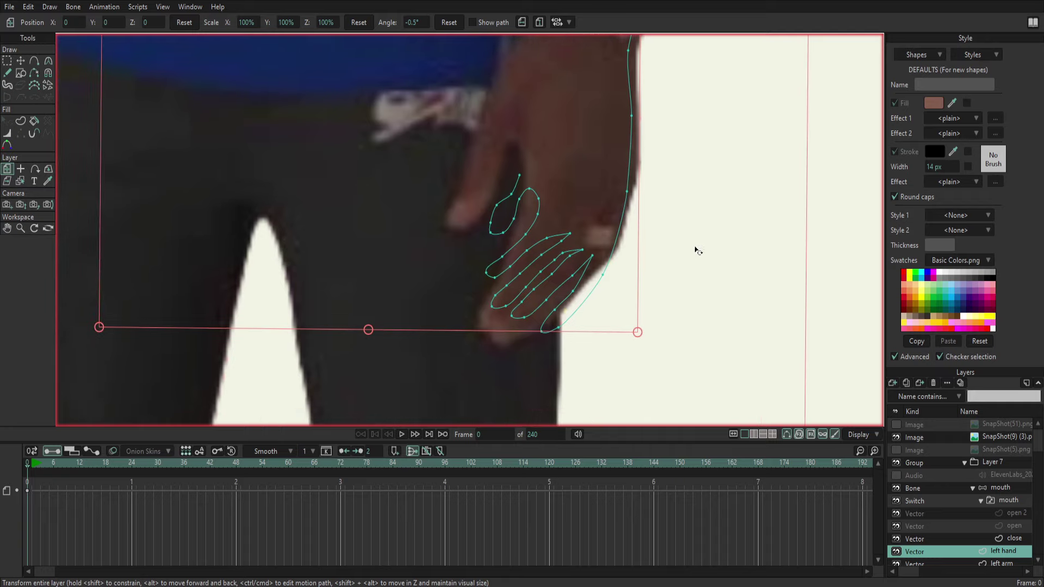
{"action": "left_click_drag", "start_coordinate": [698, 250], "coordinate": [582, 419]}
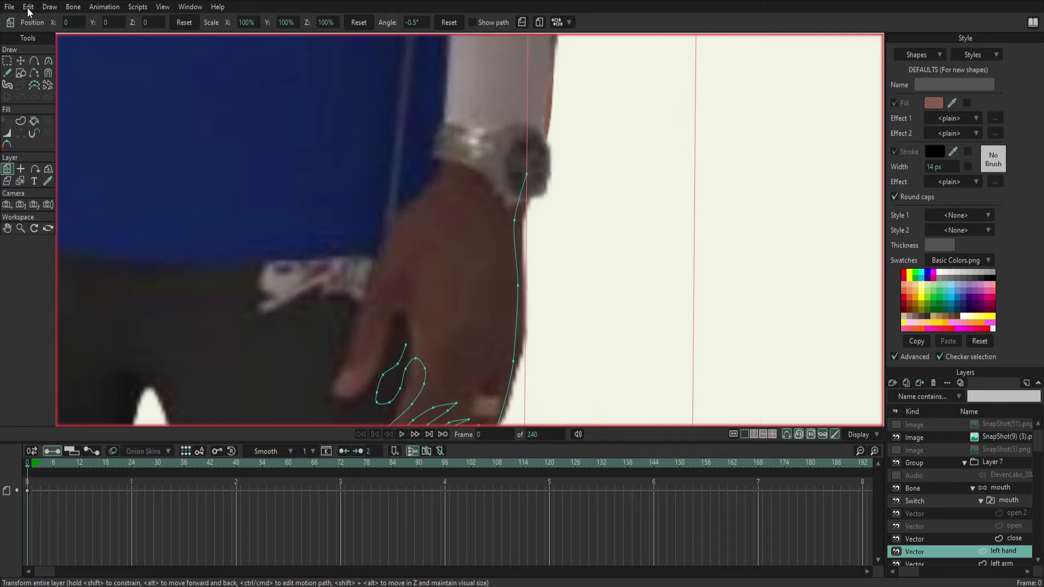
{"action": "key", "text": "ctrl+z"}
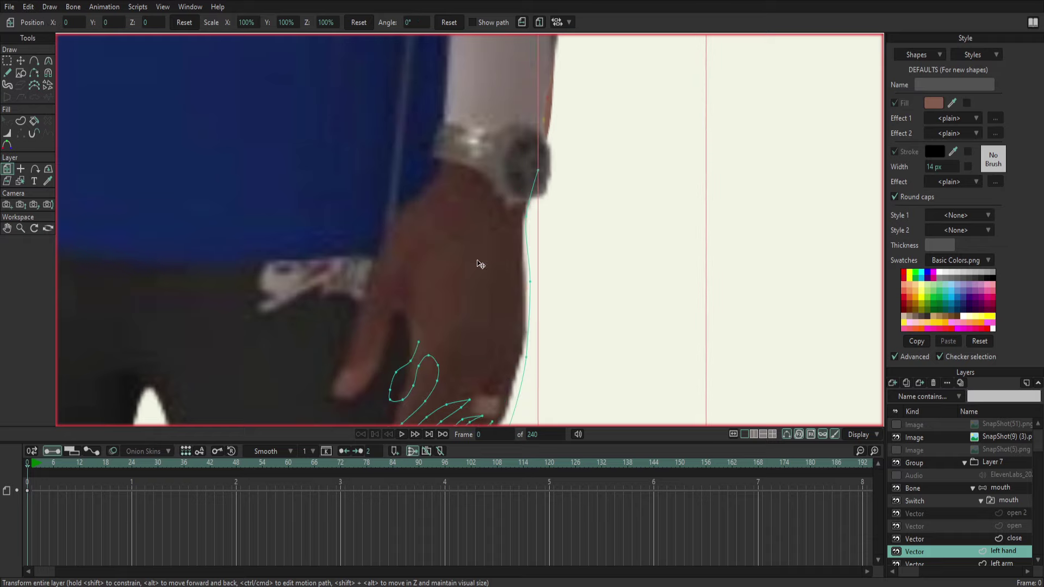
{"action": "left_click_drag", "start_coordinate": [620, 333], "coordinate": [613, 212]}
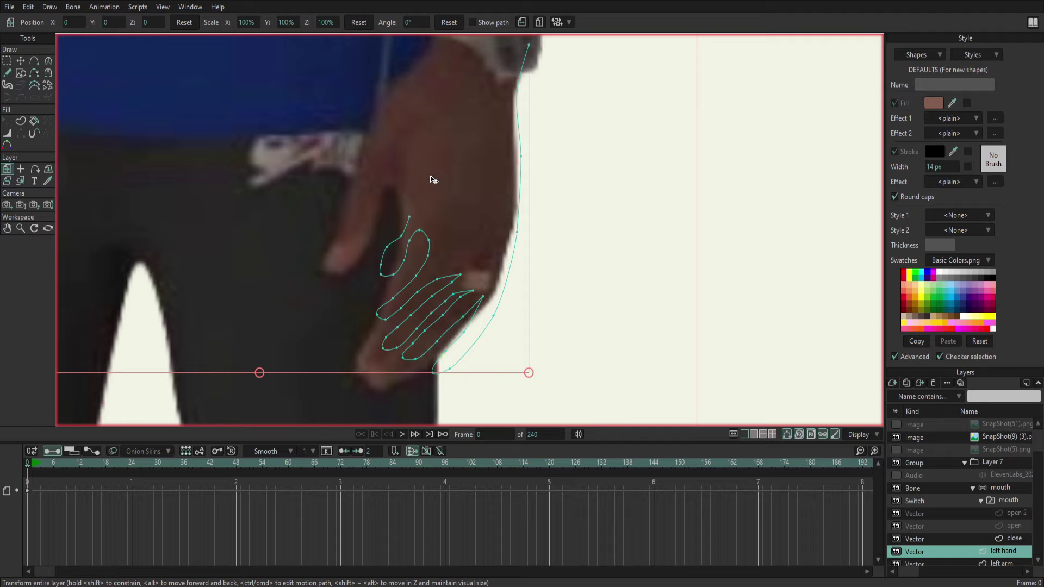
{"action": "scroll", "coordinate": [430, 208], "scroll_direction": "up", "scroll_amount": 1}
{"action": "scroll", "coordinate": [430, 210], "scroll_direction": "down", "scroll_amount": 1}
{"action": "scroll", "coordinate": [435, 204], "scroll_direction": "down", "scroll_amount": 1}
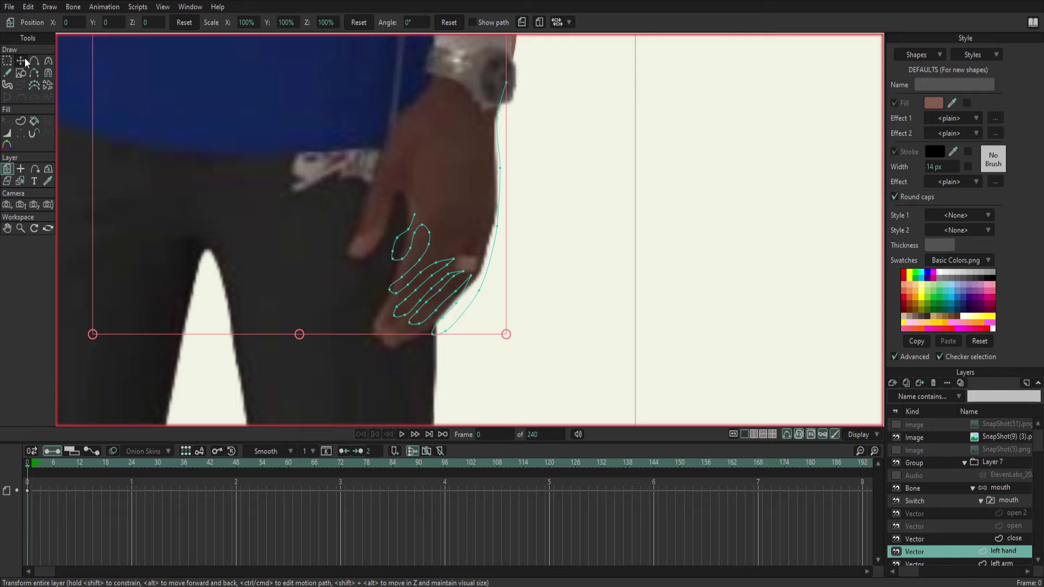
{"action": "left_click", "coordinate": [8, 61]}
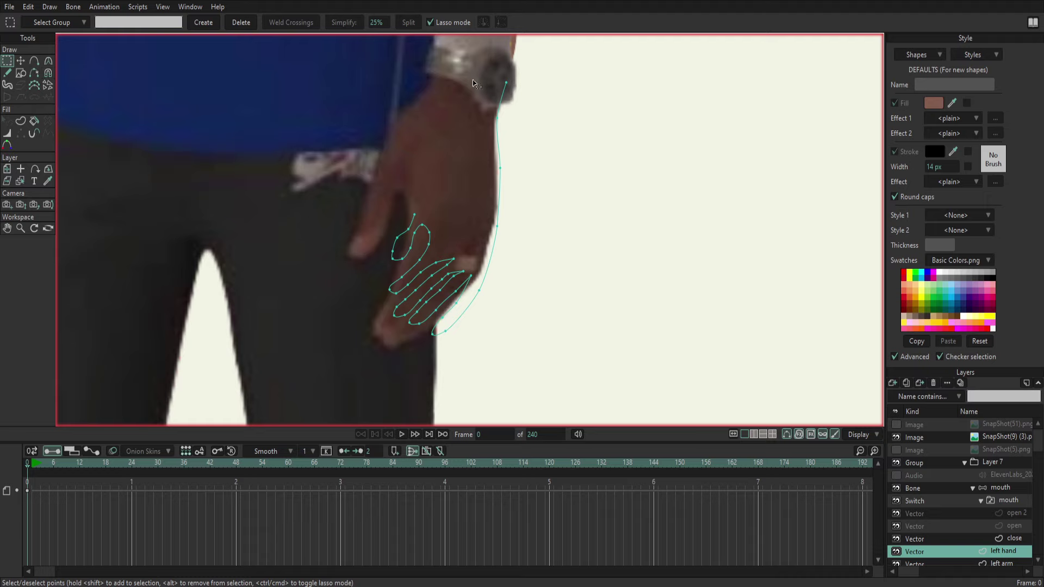
Lasso the hand's outer-edge points and brush over the finger outlines with Curve simplify.
{"action": "left_click_drag", "start_coordinate": [466, 182], "coordinate": [447, 331]}
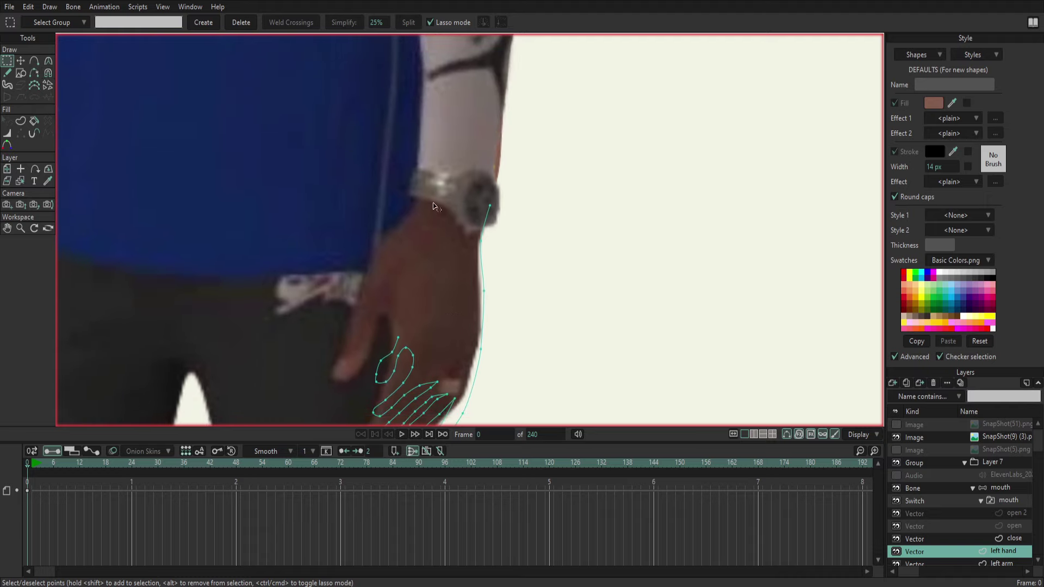
{"action": "left_click_drag", "start_coordinate": [434, 192], "coordinate": [463, 420]}
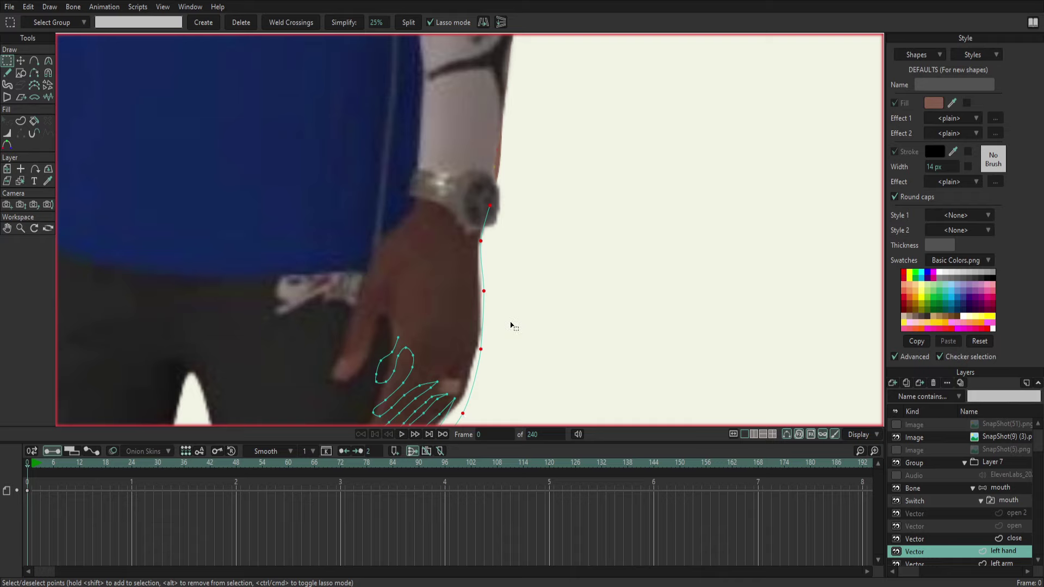
{"action": "scroll", "coordinate": [511, 326], "scroll_direction": "down", "scroll_amount": 2}
{"action": "scroll", "coordinate": [508, 327], "scroll_direction": "down", "scroll_amount": 3}
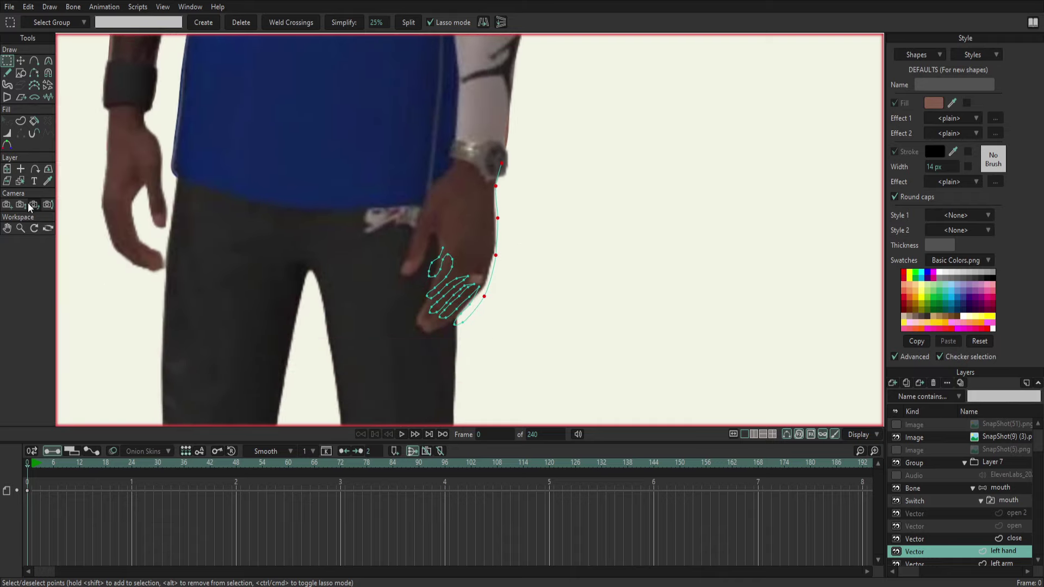
{"action": "left_click", "coordinate": [34, 85]}
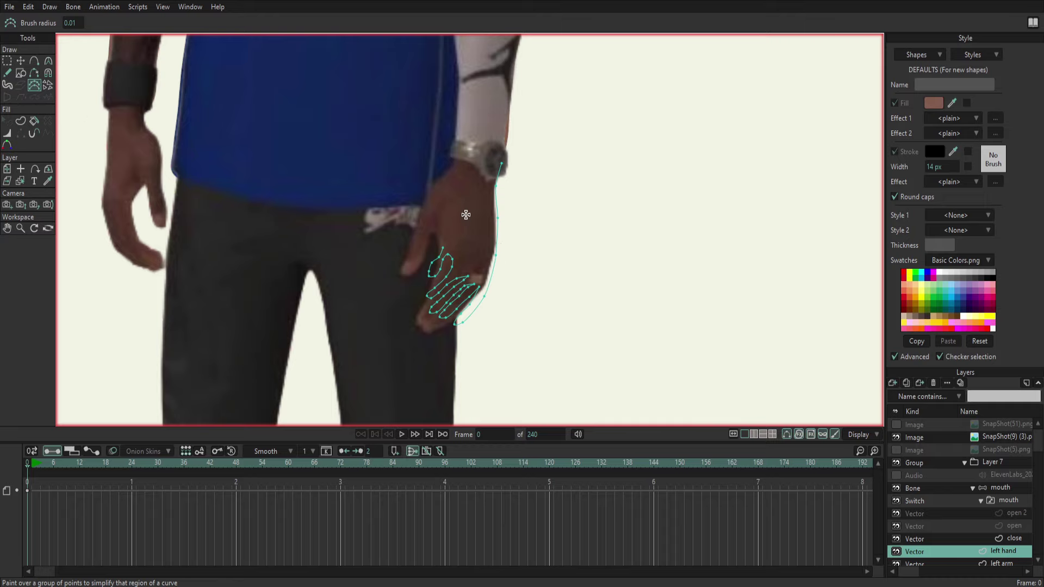
{"action": "left_click_drag", "start_coordinate": [447, 300], "coordinate": [462, 292]}
{"action": "left_click", "coordinate": [491, 258]}
{"action": "left_click", "coordinate": [13, 61]}
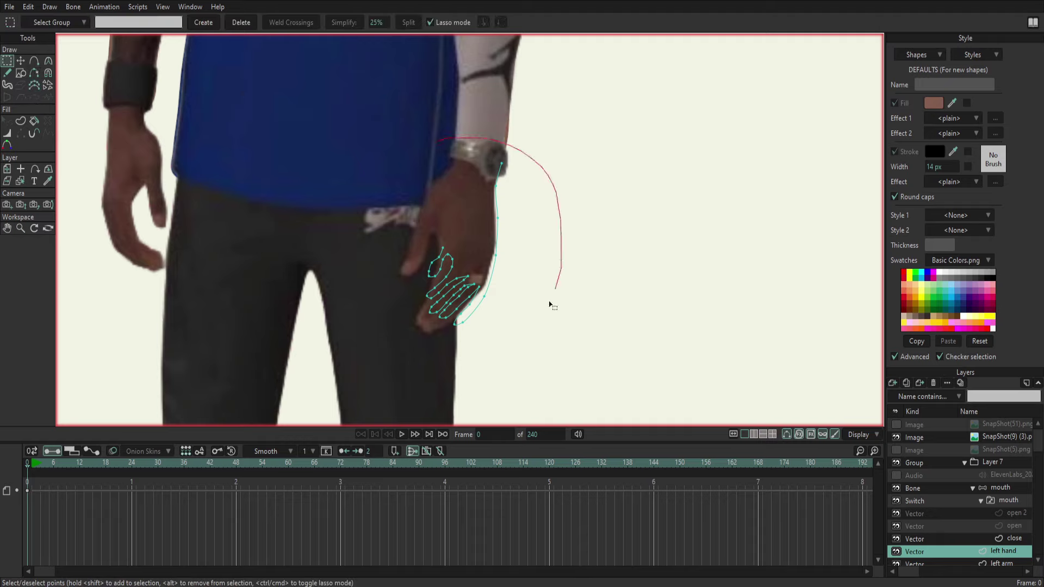
Lasso every point of the traced left hand, delete them, and zoom out to check.
{"action": "left_click_drag", "start_coordinate": [441, 143], "coordinate": [435, 352]}
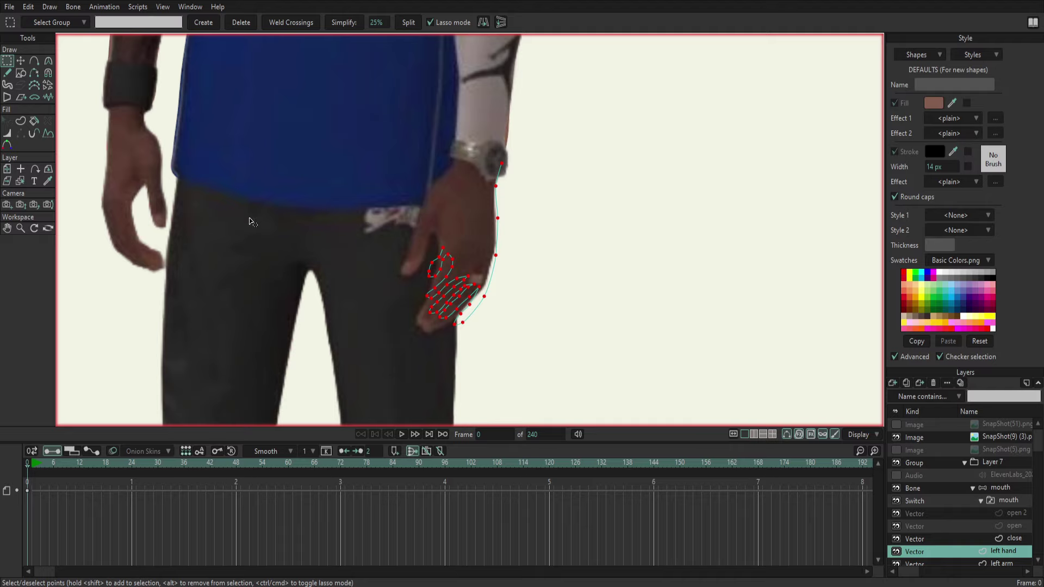
{"action": "key", "text": "Delete"}
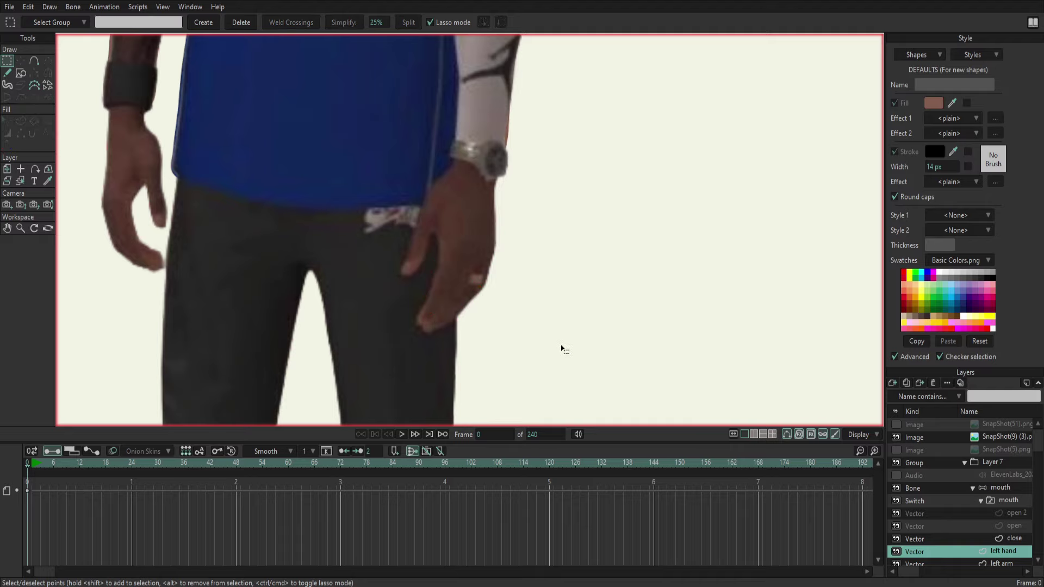
{"action": "scroll", "coordinate": [626, 332], "scroll_direction": "down", "scroll_amount": 2}
{"action": "scroll", "coordinate": [626, 333], "scroll_direction": "down", "scroll_amount": 2}
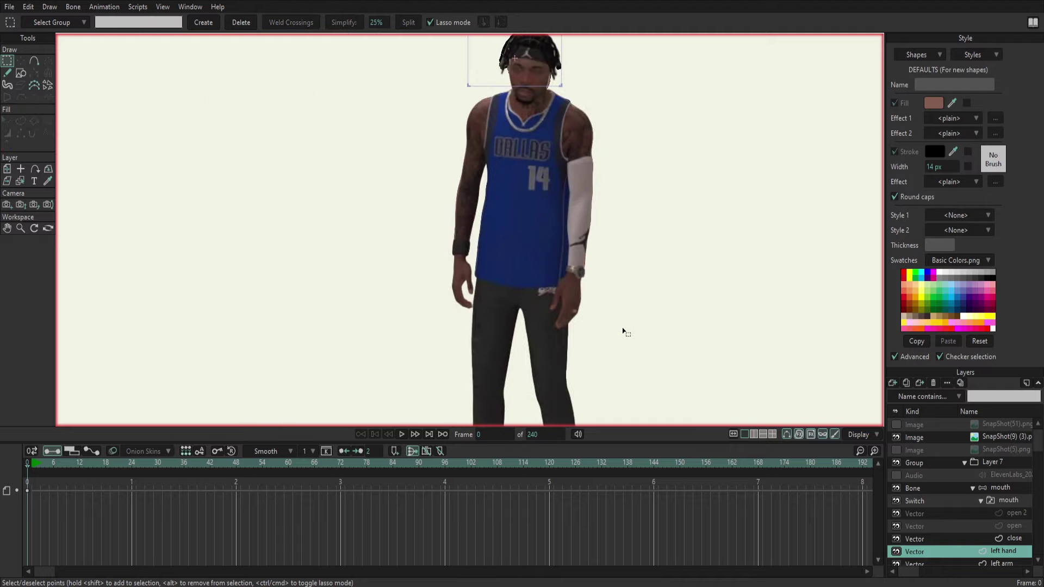
{"action": "scroll", "coordinate": [772, 408], "scroll_direction": "up", "scroll_amount": 1}
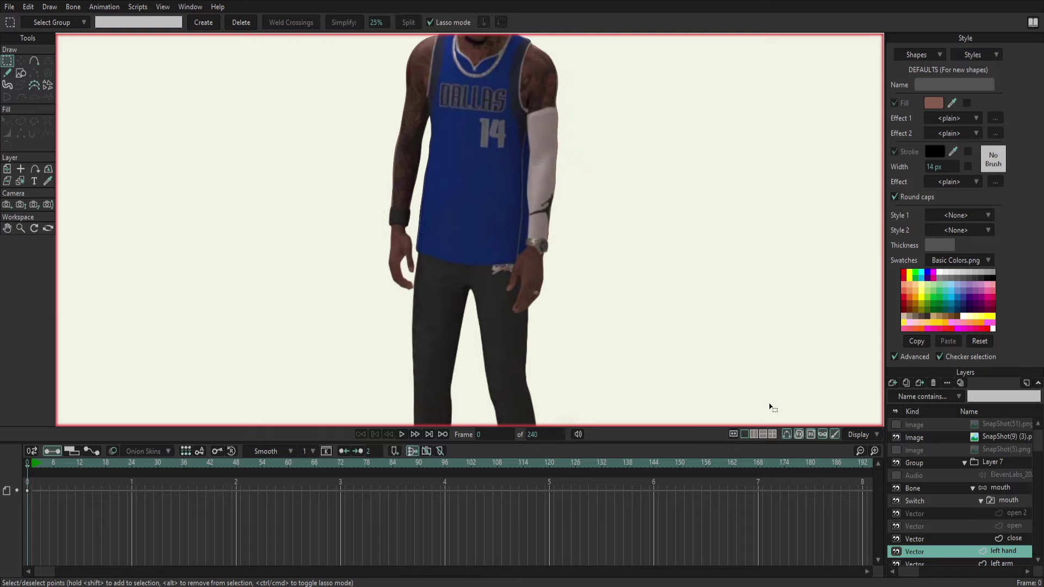
{"action": "scroll", "coordinate": [552, 301], "scroll_direction": "up", "scroll_amount": 1}
{"action": "scroll", "coordinate": [553, 302], "scroll_direction": "up", "scroll_amount": 1}
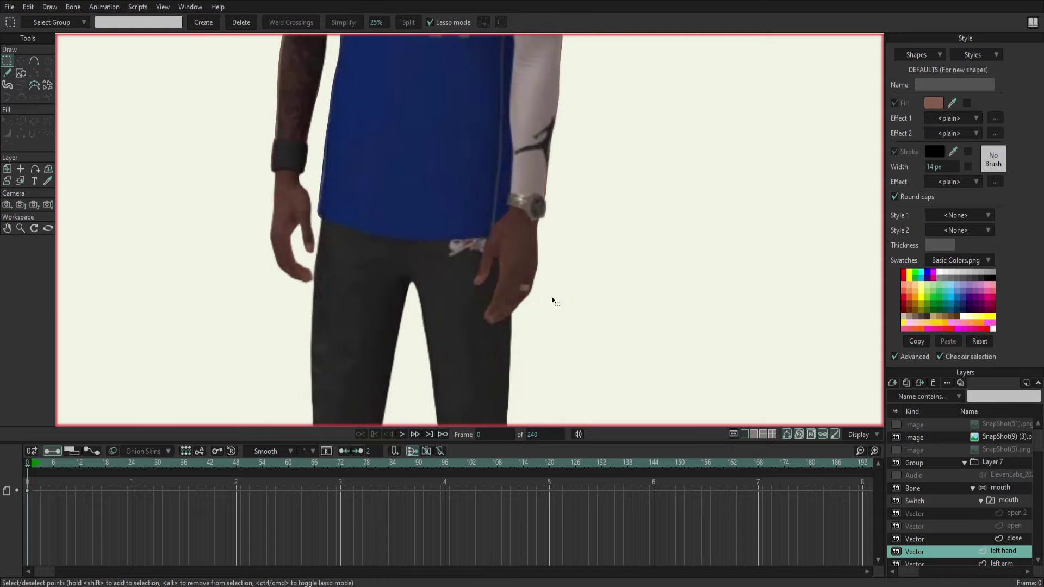
{"action": "scroll", "coordinate": [551, 304], "scroll_direction": "up", "scroll_amount": 1}
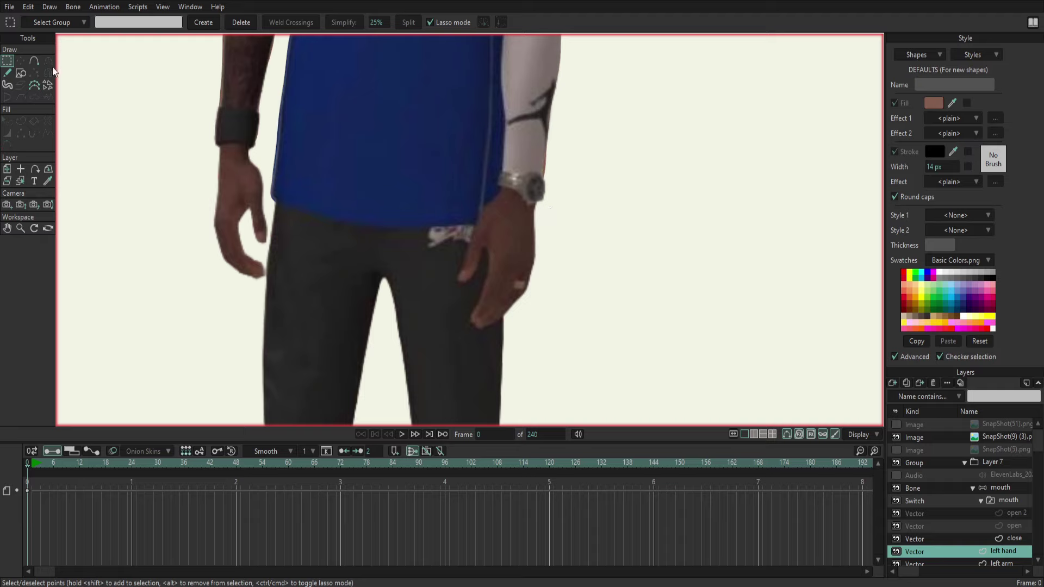
Start the left hand outline at the wrist and refine its first wrist points.
{"action": "left_click", "coordinate": [34, 62]}
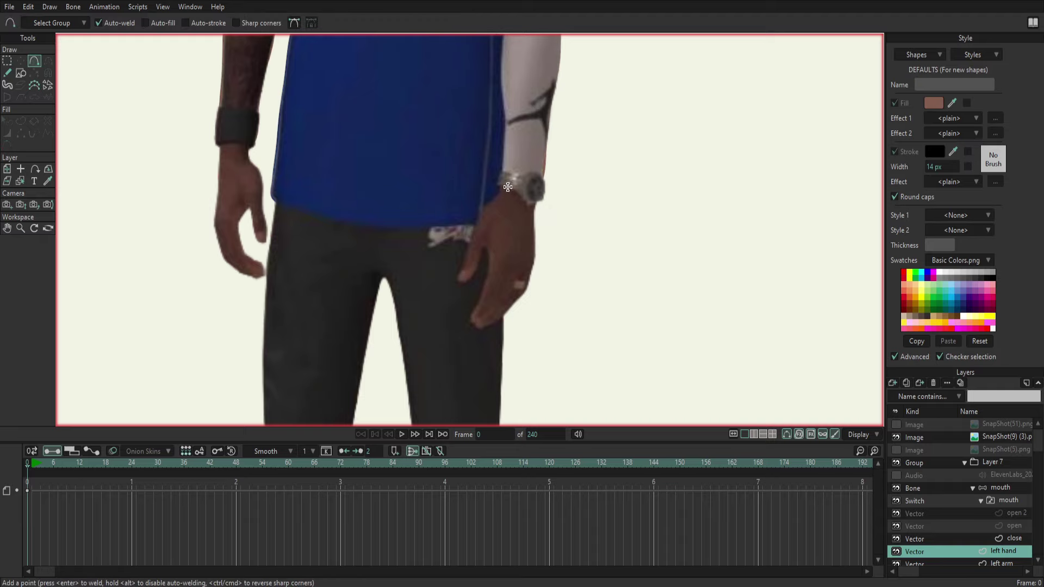
{"action": "mouse_move", "coordinate": [502, 186]}
{"action": "left_mouse_down"}
{"action": "mouse_move", "coordinate": [539, 197]}
{"action": "mouse_move", "coordinate": [537, 214]}
{"action": "left_mouse_up"}
{"action": "left_click_drag", "start_coordinate": [536, 216], "coordinate": [535, 211]}
{"action": "left_click", "coordinate": [23, 63]}
{"action": "left_click_drag", "start_coordinate": [538, 201], "coordinate": [537, 201]}
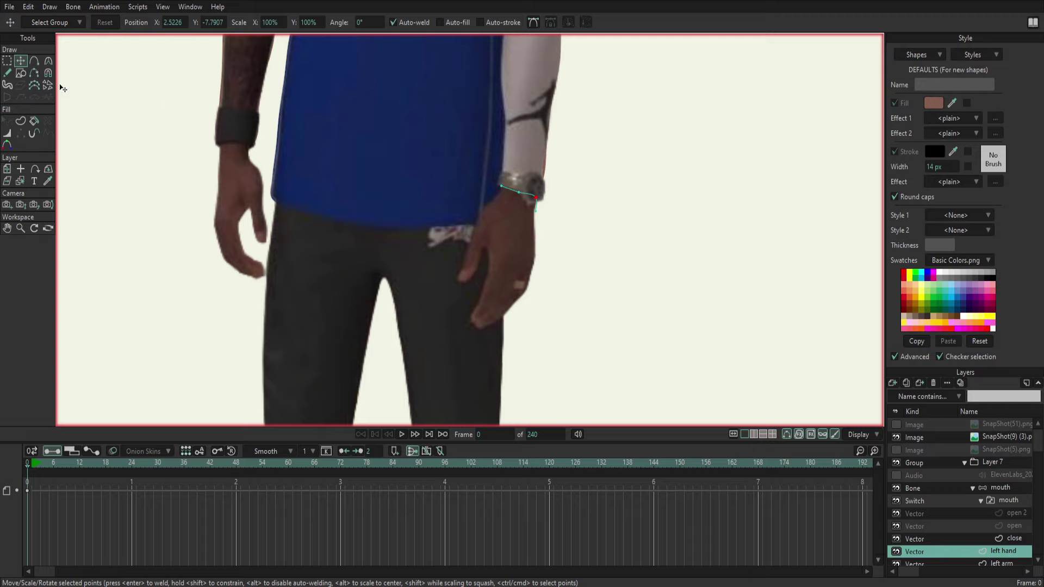
Extend the outline down the hand's outer edge and back up toward the fingertip.
{"action": "left_click", "coordinate": [35, 63]}
{"action": "left_click_drag", "start_coordinate": [536, 211], "coordinate": [532, 284]}
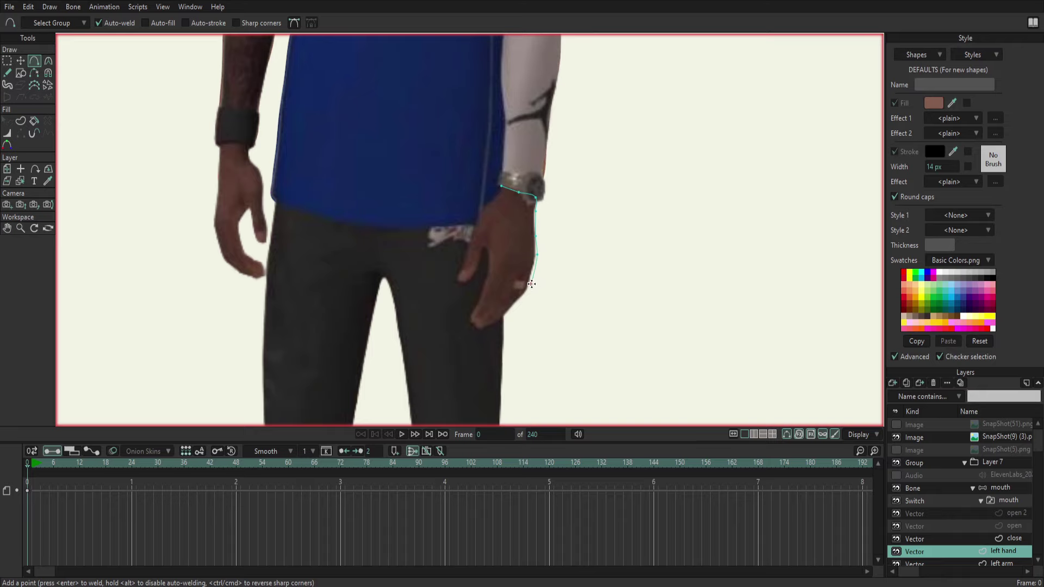
{"action": "left_click_drag", "start_coordinate": [530, 291], "coordinate": [496, 325]}
{"action": "mouse_move", "coordinate": [496, 324]}
{"action": "left_mouse_down"}
{"action": "mouse_move", "coordinate": [470, 325]}
{"action": "mouse_move", "coordinate": [489, 257]}
{"action": "left_mouse_up"}
Trace the outline up the index finger and fit a finger point to the photo.
{"action": "left_click", "coordinate": [486, 249]}
{"action": "left_click_drag", "start_coordinate": [478, 259], "coordinate": [471, 276]}
{"action": "left_click", "coordinate": [21, 60]}
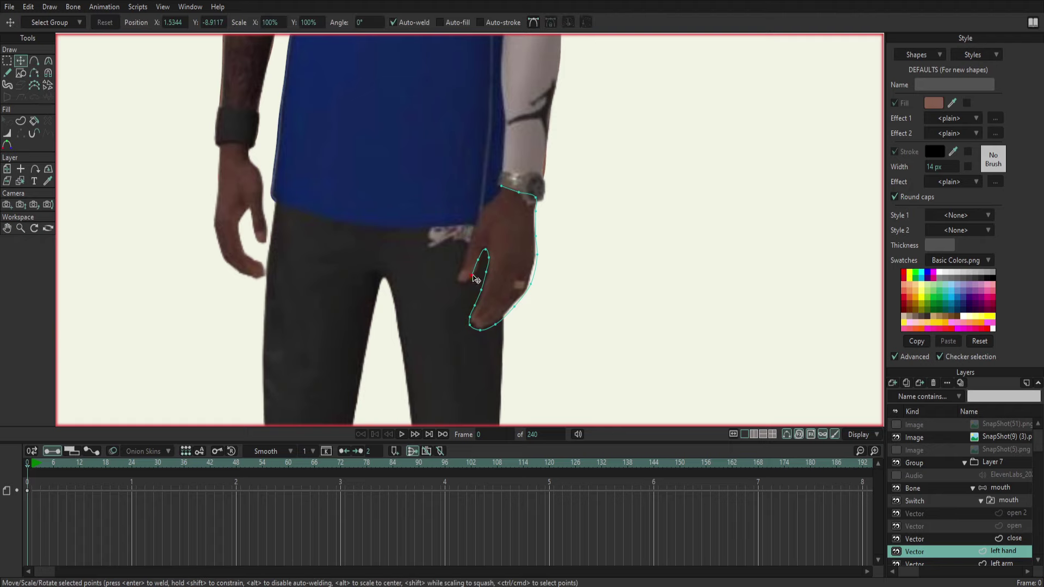
{"action": "left_click_drag", "start_coordinate": [478, 279], "coordinate": [483, 266]}
{"action": "left_click", "coordinate": [34, 61]}
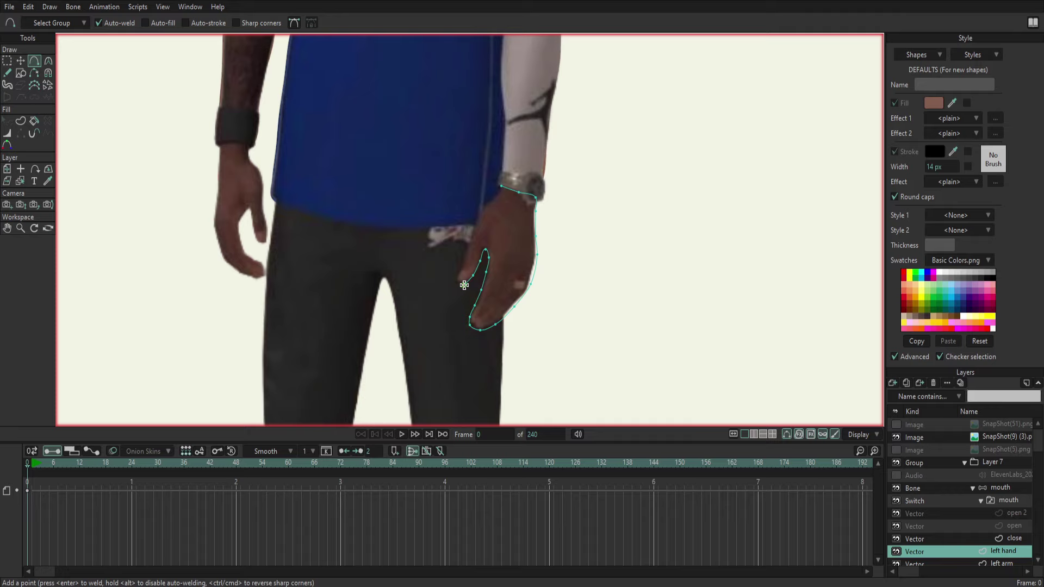
Add points below and along the finger back to the wrist, closing the outline.
{"action": "left_click", "coordinate": [455, 276]}
{"action": "left_click", "coordinate": [463, 258]}
{"action": "left_click", "coordinate": [475, 215]}
{"action": "left_click", "coordinate": [488, 206]}
{"action": "left_click", "coordinate": [501, 186]}
Nudge the wrist points so the closed outline matches the photo.
{"action": "left_click", "coordinate": [20, 60]}
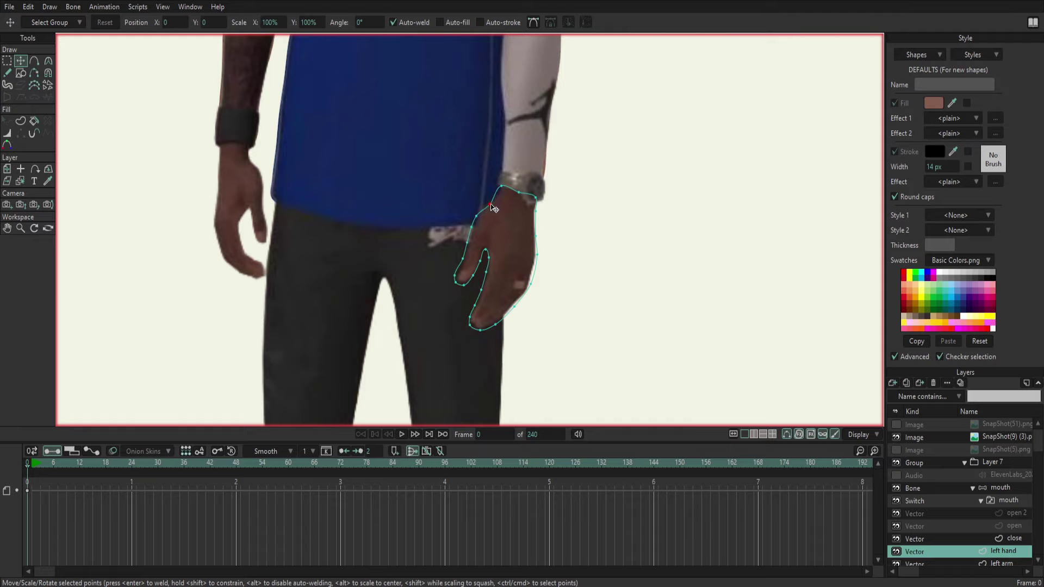
{"action": "left_click_drag", "start_coordinate": [493, 207], "coordinate": [496, 203]}
{"action": "left_click", "coordinate": [35, 64]}
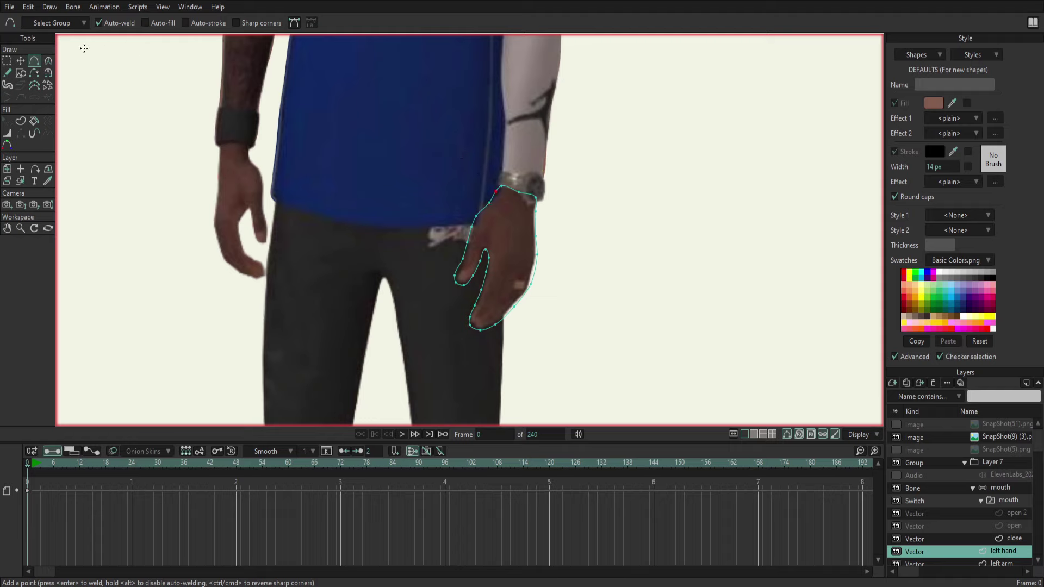
{"action": "left_click", "coordinate": [24, 61]}
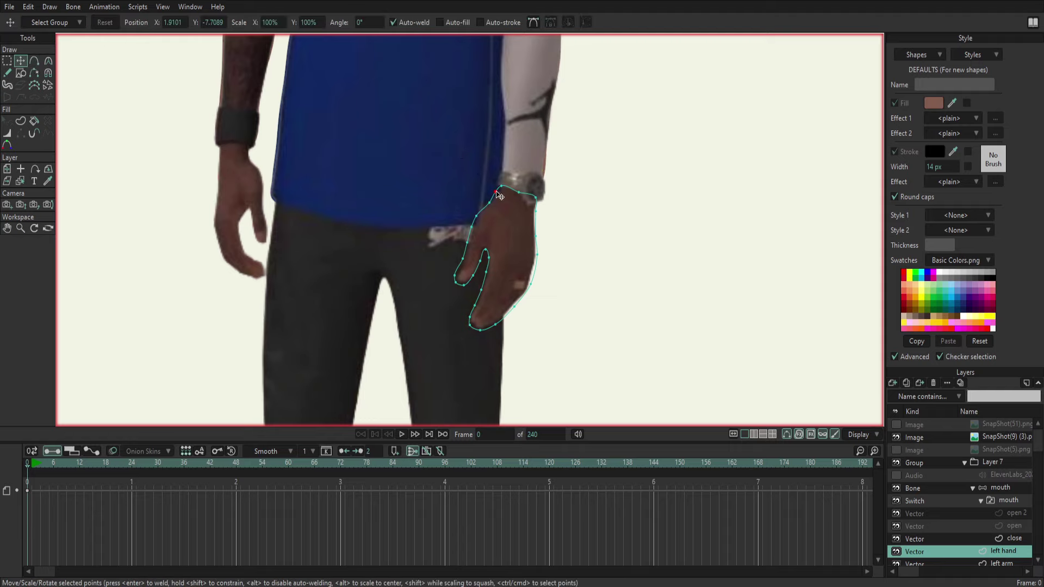
{"action": "left_click_drag", "start_coordinate": [498, 195], "coordinate": [503, 199]}
Check each outline point around the fingertip, hand bottom and outer edge.
{"action": "left_click", "coordinate": [478, 216]}
{"action": "left_click", "coordinate": [470, 244]}
{"action": "left_click", "coordinate": [458, 272]}
{"action": "left_click", "coordinate": [458, 271]}
{"action": "left_click", "coordinate": [457, 283]}
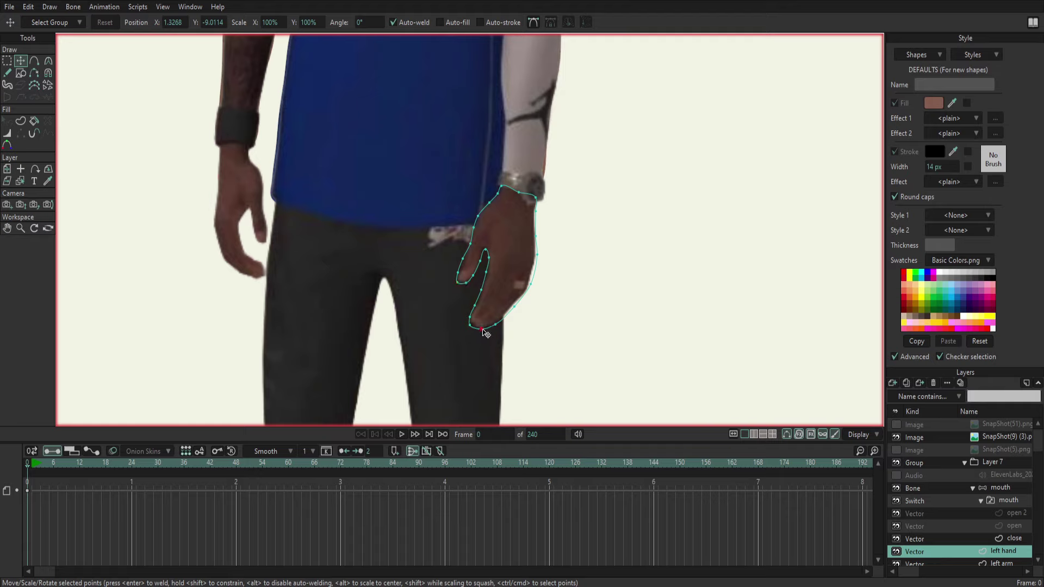
{"action": "left_click", "coordinate": [472, 326]}
{"action": "left_click", "coordinate": [495, 325]}
{"action": "left_click", "coordinate": [496, 323]}
{"action": "left_click", "coordinate": [514, 307]}
{"action": "left_click", "coordinate": [532, 283]}
{"action": "left_click", "coordinate": [536, 252]}
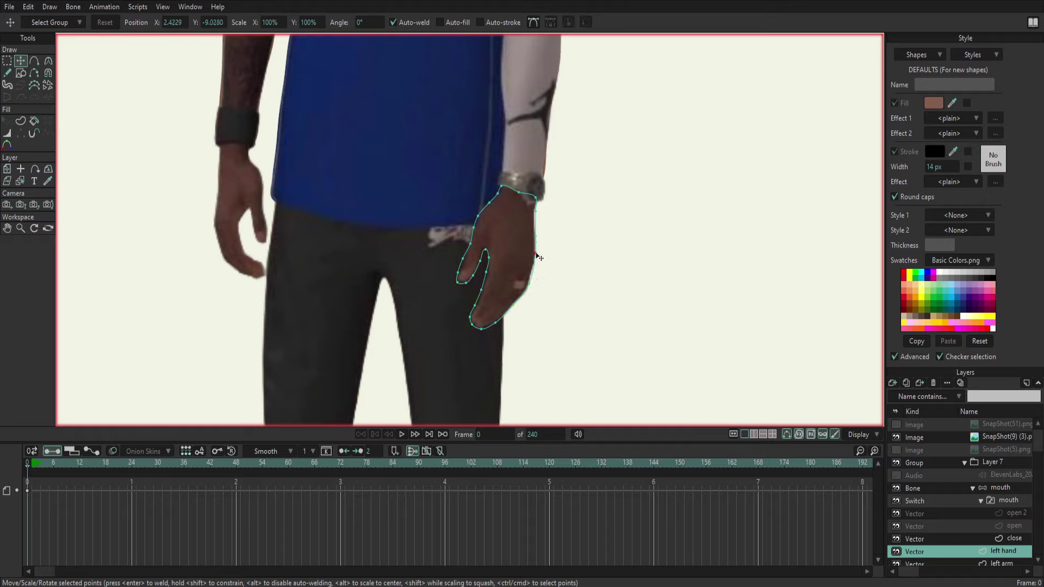
{"action": "left_click", "coordinate": [535, 212]}
{"action": "scroll", "coordinate": [576, 331], "scroll_direction": "up", "scroll_amount": 2}
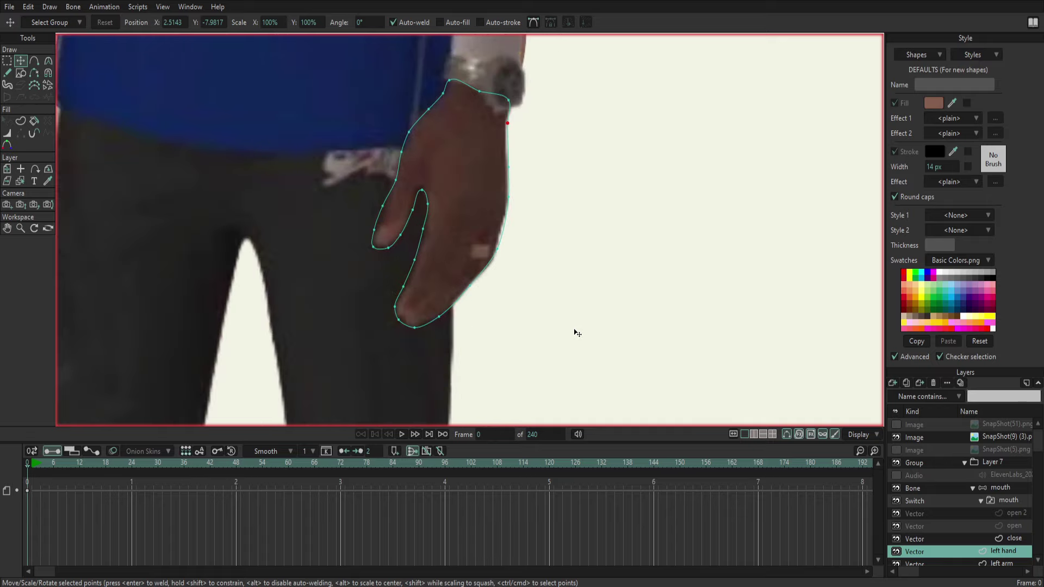
Zoom in on the fingertip and nudge its point into place.
{"action": "scroll", "coordinate": [576, 331], "scroll_direction": "up", "scroll_amount": 3}
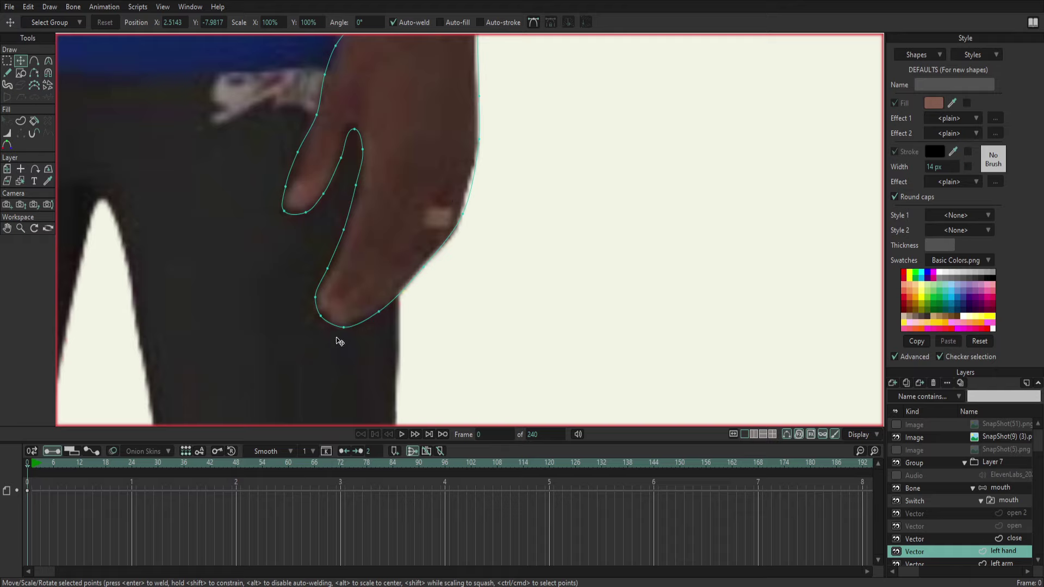
{"action": "left_click_drag", "start_coordinate": [330, 312], "coordinate": [334, 315]}
{"action": "left_click", "coordinate": [34, 62]}
{"action": "scroll", "coordinate": [388, 291], "scroll_direction": "up", "scroll_amount": 1}
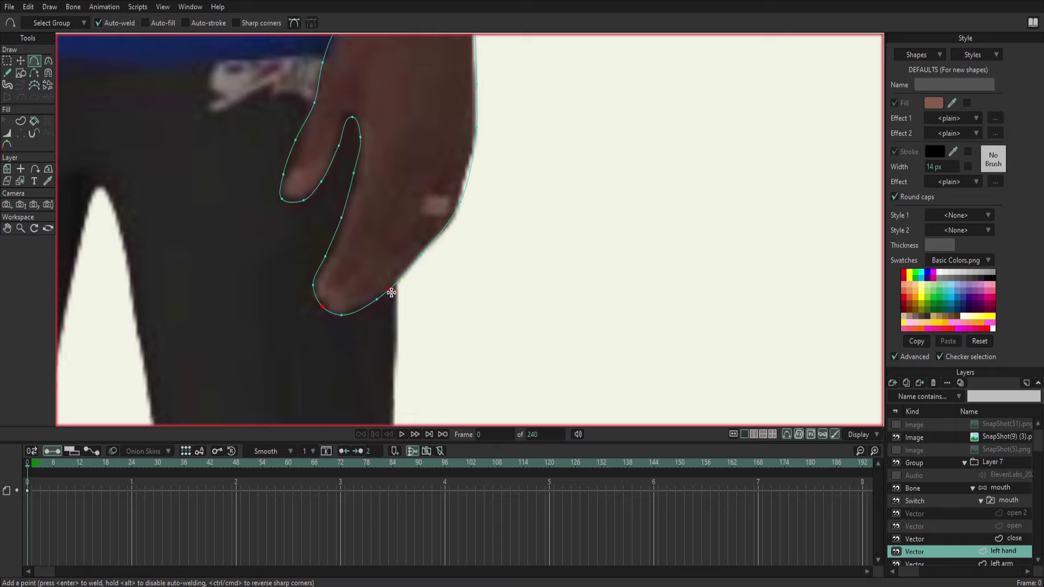
{"action": "scroll", "coordinate": [387, 302], "scroll_direction": "up", "scroll_amount": 1}
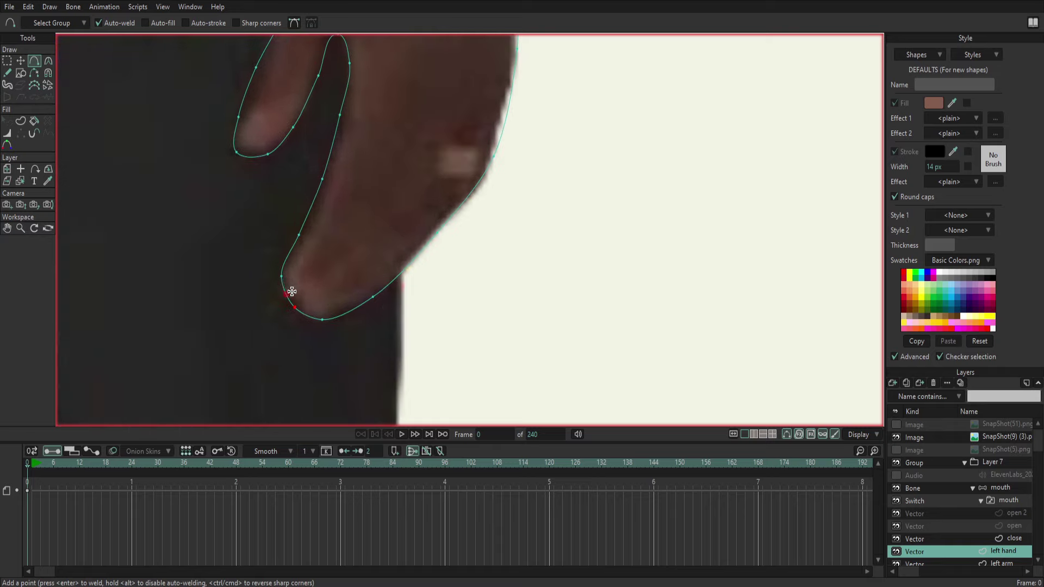
{"action": "left_click_drag", "start_coordinate": [294, 293], "coordinate": [292, 291]}
Draw an inner finger line up from the fingertip and undo a stray extra segment.
{"action": "left_click_drag", "start_coordinate": [286, 294], "coordinate": [307, 265]}
{"action": "left_click_drag", "start_coordinate": [308, 265], "coordinate": [368, 126]}
{"action": "scroll", "coordinate": [381, 223], "scroll_direction": "up", "scroll_amount": 3}
{"action": "left_click_drag", "start_coordinate": [349, 224], "coordinate": [350, 216]}
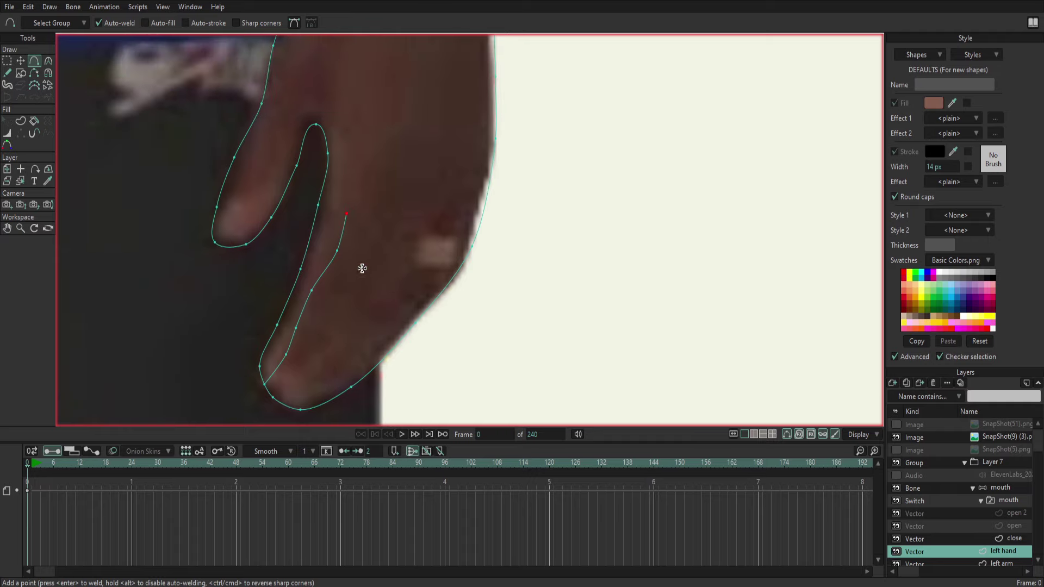
{"action": "key", "text": "Escape"}
{"action": "mouse_move", "coordinate": [312, 292]}
{"action": "left_mouse_down"}
{"action": "mouse_move", "coordinate": [144, 145]}
{"action": "mouse_move", "coordinate": [69, 95]}
{"action": "left_mouse_up"}
{"action": "key", "text": "ctrl+z"}
{"action": "left_click", "coordinate": [23, 63]}
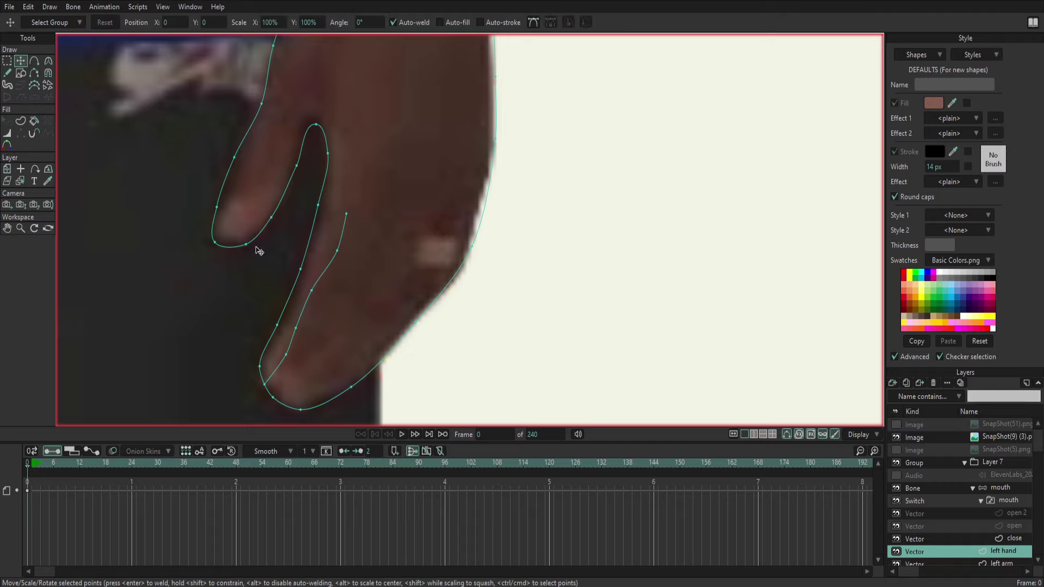
Draw two more finger-separation curves rising from the bottom of the hand outline.
{"action": "left_click", "coordinate": [314, 292]}
{"action": "left_click", "coordinate": [33, 61]}
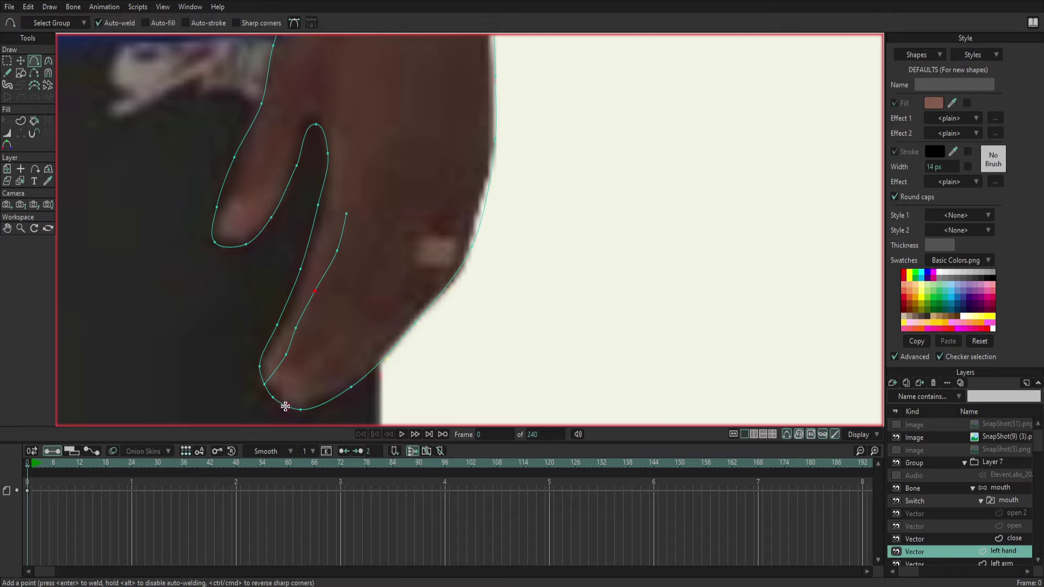
{"action": "mouse_move", "coordinate": [275, 399]}
{"action": "left_mouse_down"}
{"action": "mouse_move", "coordinate": [329, 319]}
{"action": "mouse_move", "coordinate": [359, 244]}
{"action": "left_mouse_up"}
{"action": "left_click_drag", "start_coordinate": [304, 405], "coordinate": [321, 375]}
{"action": "left_click", "coordinate": [337, 350]}
{"action": "left_click", "coordinate": [358, 318]}
{"action": "left_click_drag", "start_coordinate": [363, 304], "coordinate": [381, 267]}
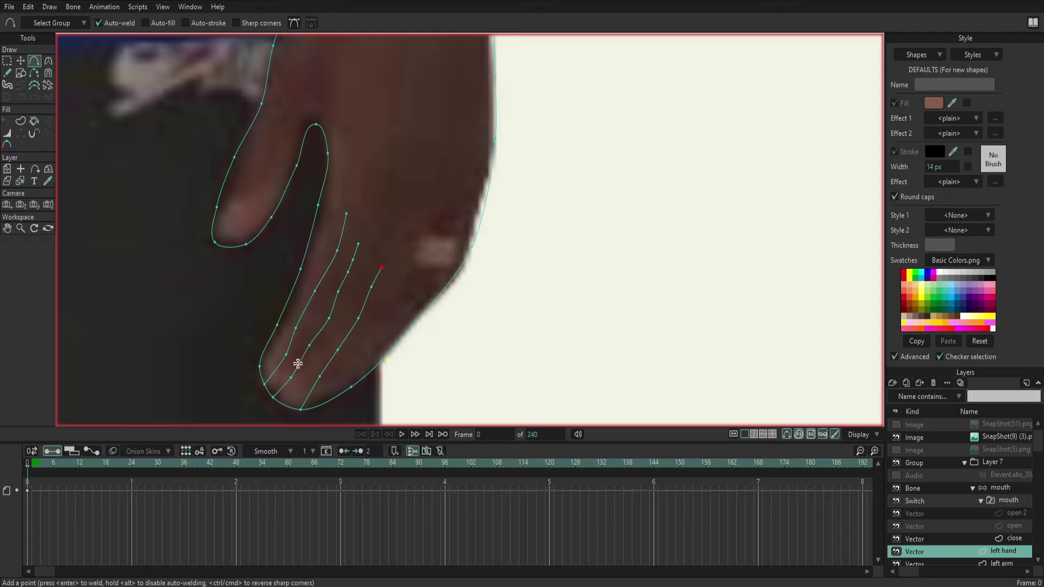
{"action": "left_click", "coordinate": [312, 390]}
{"action": "left_click", "coordinate": [7, 61]}
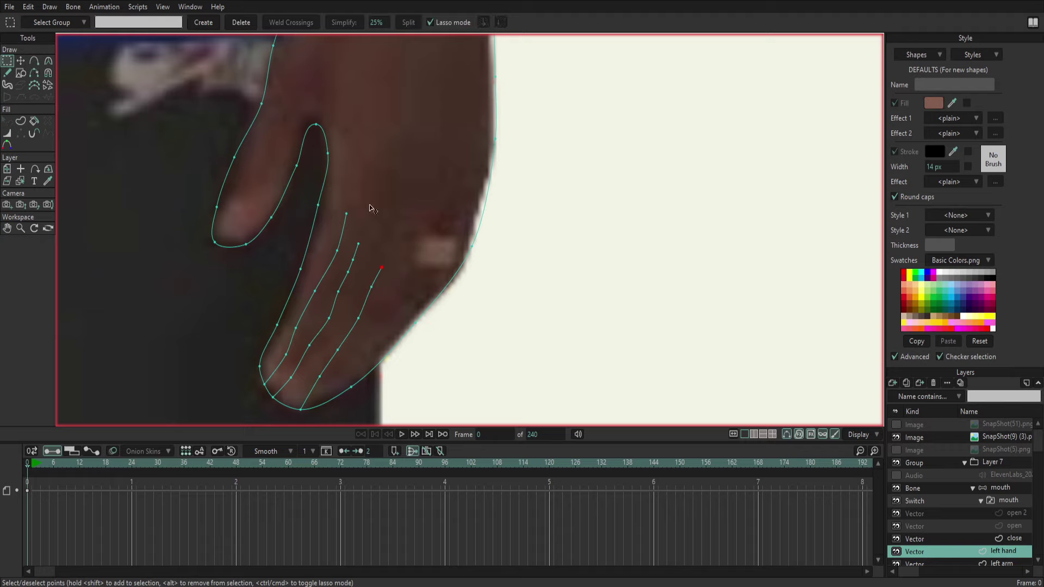
Lasso-select the inner finger curves and delete them, leaving only the hand outline.
{"action": "mouse_move", "coordinate": [342, 207]}
{"action": "left_mouse_down"}
{"action": "mouse_move", "coordinate": [402, 357]}
{"action": "mouse_move", "coordinate": [408, 273]}
{"action": "left_mouse_up"}
{"action": "mouse_move", "coordinate": [381, 225]}
{"action": "left_mouse_down"}
{"action": "mouse_move", "coordinate": [371, 340]}
{"action": "mouse_move", "coordinate": [326, 388]}
{"action": "mouse_move", "coordinate": [294, 392]}
{"action": "mouse_move", "coordinate": [275, 366]}
{"action": "mouse_move", "coordinate": [349, 205]}
{"action": "left_mouse_up"}
{"action": "key", "text": "Delete"}
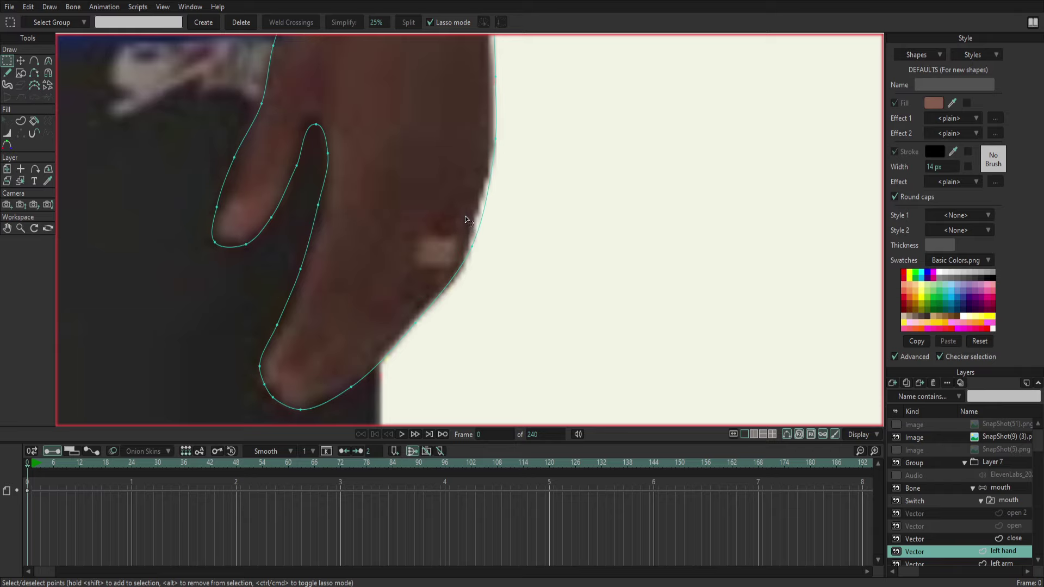
{"action": "left_click", "coordinate": [34, 61]}
Draw finger lines down from the knuckles, undoing one misdrawn short line.
{"action": "left_click_drag", "start_coordinate": [469, 214], "coordinate": [459, 268]}
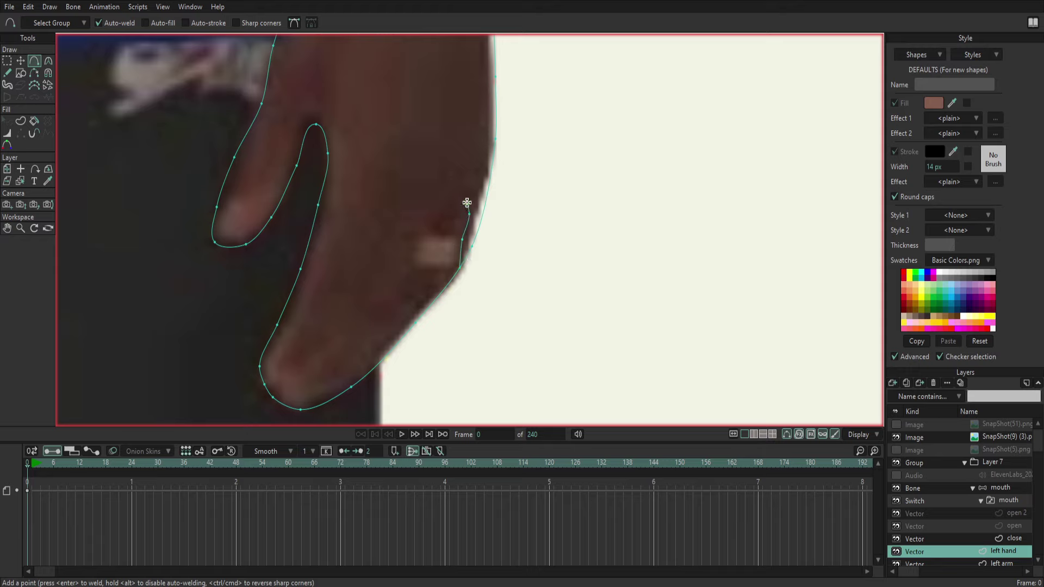
{"action": "left_click_drag", "start_coordinate": [467, 202], "coordinate": [467, 228]}
{"action": "left_click_drag", "start_coordinate": [420, 207], "coordinate": [420, 313]}
{"action": "left_click_drag", "start_coordinate": [397, 209], "coordinate": [389, 251]}
{"action": "key", "text": "ctrl+z"}
Redraw the remaining finger lines from the knuckles down to the fingertips.
{"action": "mouse_move", "coordinate": [390, 207]}
{"action": "left_mouse_down"}
{"action": "mouse_move", "coordinate": [352, 313]}
{"action": "mouse_move", "coordinate": [370, 316]}
{"action": "mouse_move", "coordinate": [302, 395]}
{"action": "left_mouse_up"}
{"action": "mouse_move", "coordinate": [369, 194]}
{"action": "left_mouse_down"}
{"action": "mouse_move", "coordinate": [297, 360]}
{"action": "mouse_move", "coordinate": [271, 387]}
{"action": "left_mouse_up"}
{"action": "left_click", "coordinate": [271, 387]}
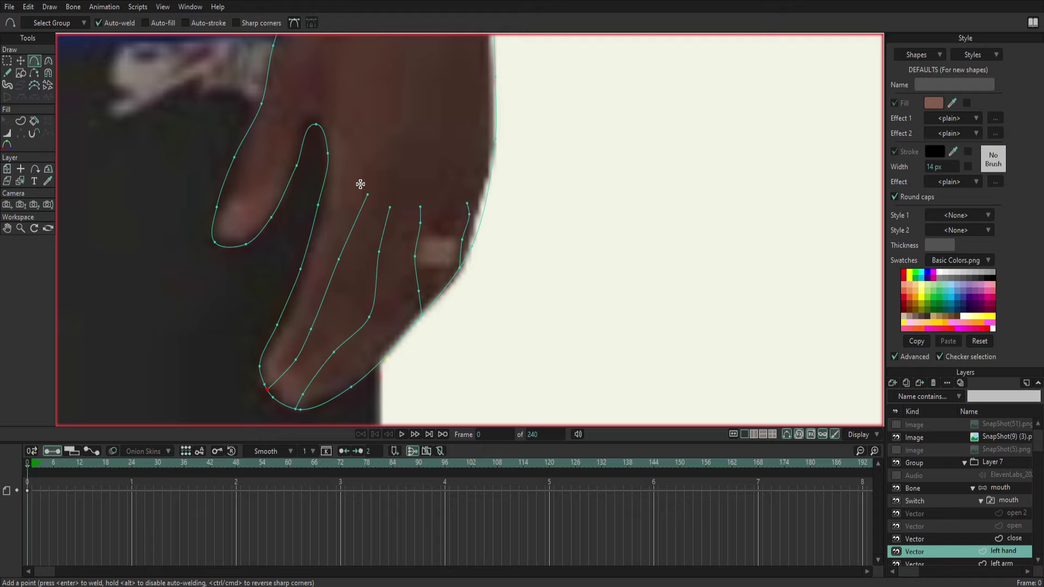
{"action": "mouse_move", "coordinate": [350, 177]}
{"action": "left_mouse_down"}
{"action": "mouse_move", "coordinate": [390, 205]}
{"action": "mouse_move", "coordinate": [425, 205]}
{"action": "left_mouse_up"}
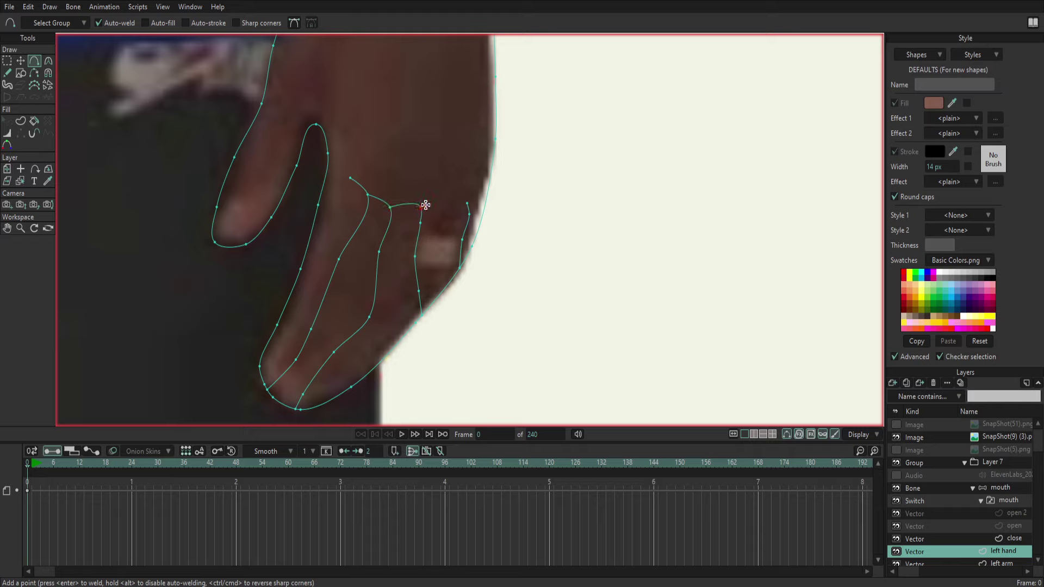
Extend the knuckle curve across the finger tops to the hand edge and join the finger line.
{"action": "mouse_move", "coordinate": [423, 206]}
{"action": "left_mouse_down"}
{"action": "mouse_move", "coordinate": [467, 203]}
{"action": "mouse_move", "coordinate": [480, 181]}
{"action": "left_mouse_up"}
{"action": "left_click_drag", "start_coordinate": [350, 177], "coordinate": [351, 168]}
{"action": "left_click", "coordinate": [20, 61]}
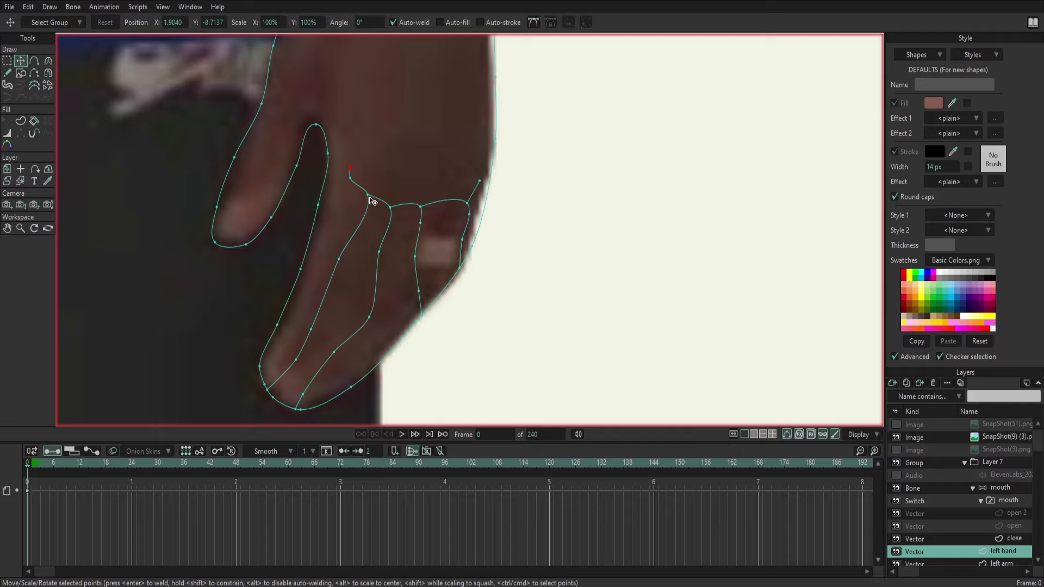
{"action": "left_click_drag", "start_coordinate": [367, 195], "coordinate": [388, 210]}
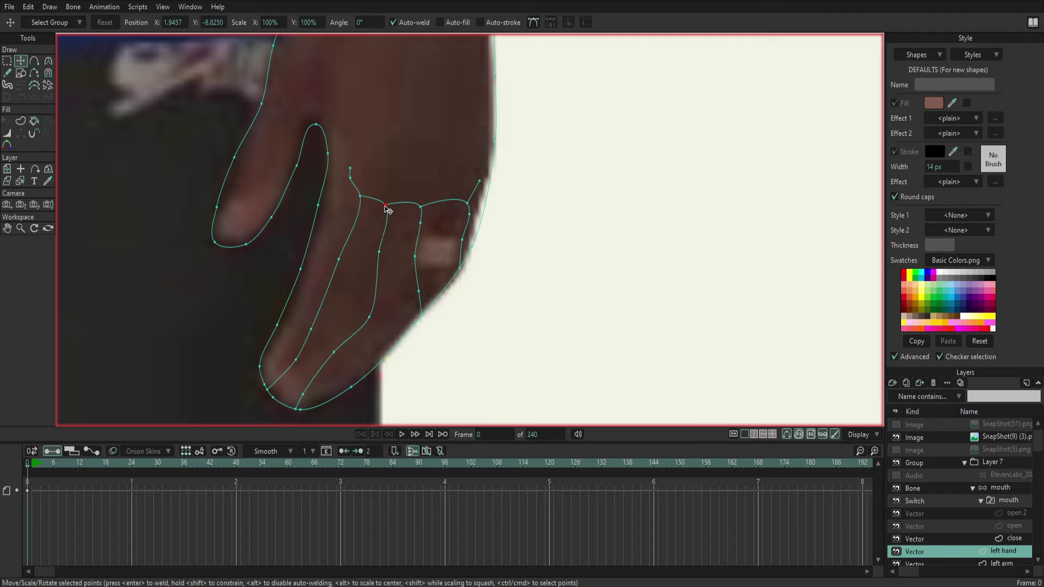
Reposition the finger lines' lower ends and the point near the fingertip.
{"action": "left_click_drag", "start_coordinate": [371, 319], "coordinate": [365, 309]}
{"action": "left_click", "coordinate": [423, 315]}
{"action": "left_click_drag", "start_coordinate": [423, 317], "coordinate": [417, 321]}
{"action": "left_click_drag", "start_coordinate": [418, 324], "coordinate": [415, 298]}
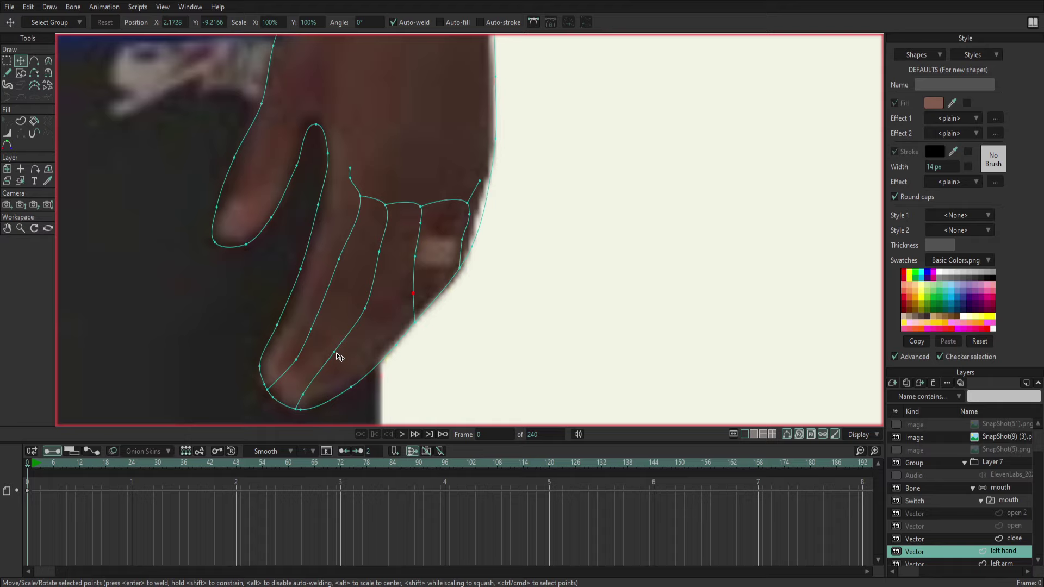
{"action": "left_click_drag", "start_coordinate": [335, 353], "coordinate": [340, 353]}
{"action": "left_click", "coordinate": [305, 396]}
Shift the line junction and knuckle points to match the reference hand.
{"action": "left_click_drag", "start_coordinate": [420, 208], "coordinate": [427, 213]}
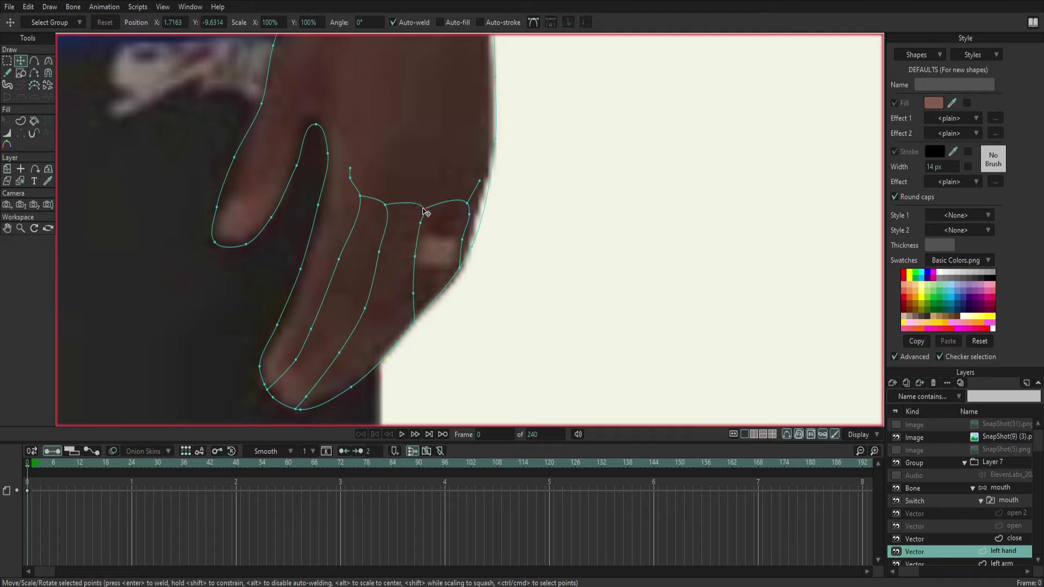
{"action": "left_click", "coordinate": [466, 215]}
{"action": "left_click_drag", "start_coordinate": [467, 216], "coordinate": [464, 215]}
{"action": "left_click", "coordinate": [461, 240]}
{"action": "left_click", "coordinate": [461, 215]}
Extend a finger line with new segments toward the fingertip.
{"action": "left_click", "coordinate": [33, 62]}
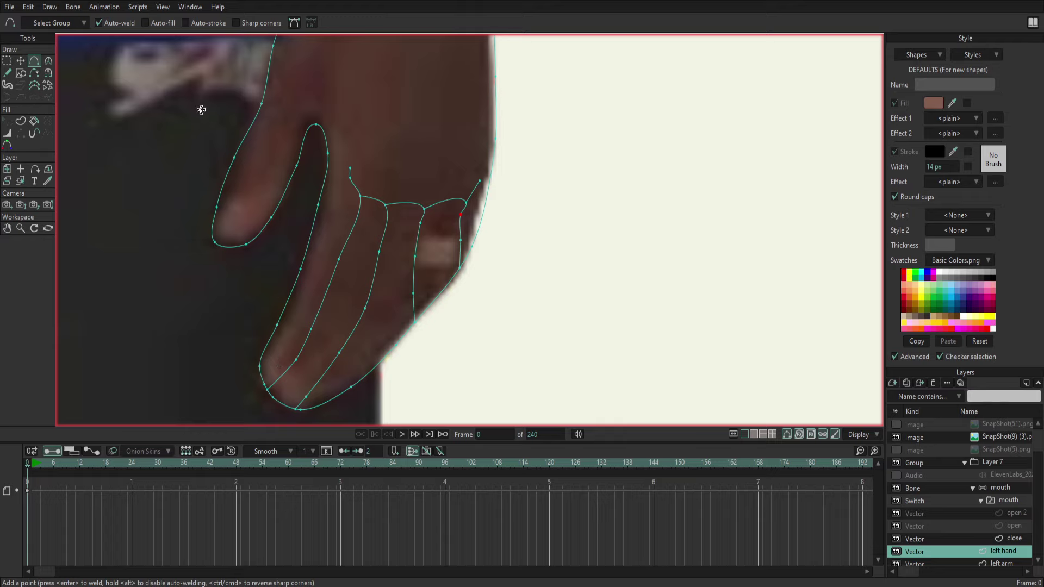
{"action": "mouse_move", "coordinate": [267, 354]}
{"action": "left_mouse_down"}
{"action": "mouse_move", "coordinate": [276, 363]}
{"action": "mouse_move", "coordinate": [267, 351]}
{"action": "left_mouse_up"}
{"action": "left_click_drag", "start_coordinate": [266, 349], "coordinate": [280, 374]}
{"action": "mouse_move", "coordinate": [281, 374]}
{"action": "left_mouse_down"}
{"action": "mouse_move", "coordinate": [308, 396]}
{"action": "mouse_move", "coordinate": [344, 391]}
{"action": "left_mouse_up"}
{"action": "left_click", "coordinate": [343, 392]}
Delete the stray endpoint and draw a new finger line down the hand.
{"action": "left_click", "coordinate": [24, 62]}
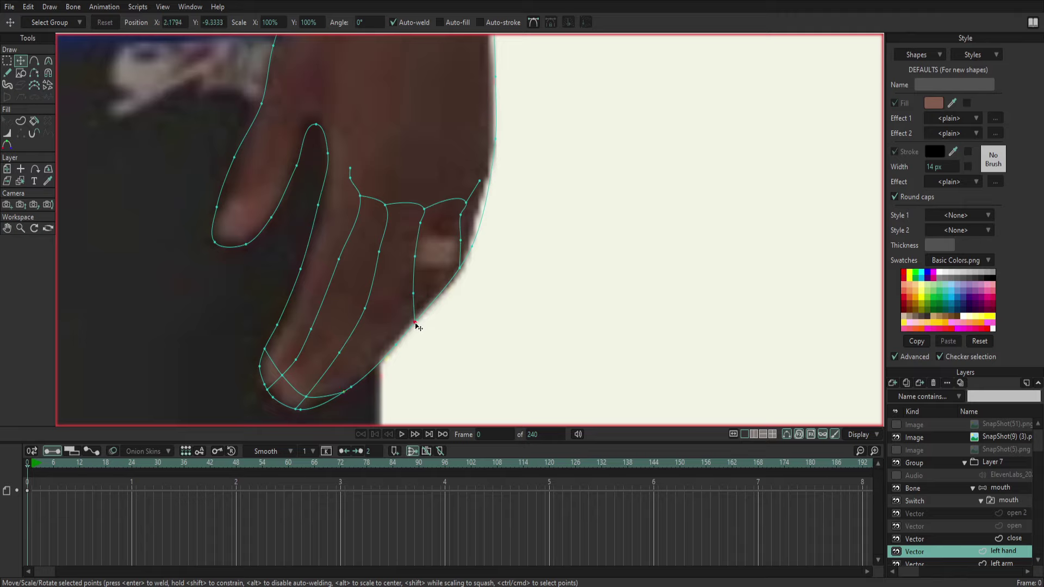
{"action": "key", "text": "Delete"}
{"action": "left_click", "coordinate": [34, 62]}
{"action": "left_click_drag", "start_coordinate": [415, 298], "coordinate": [396, 346]}
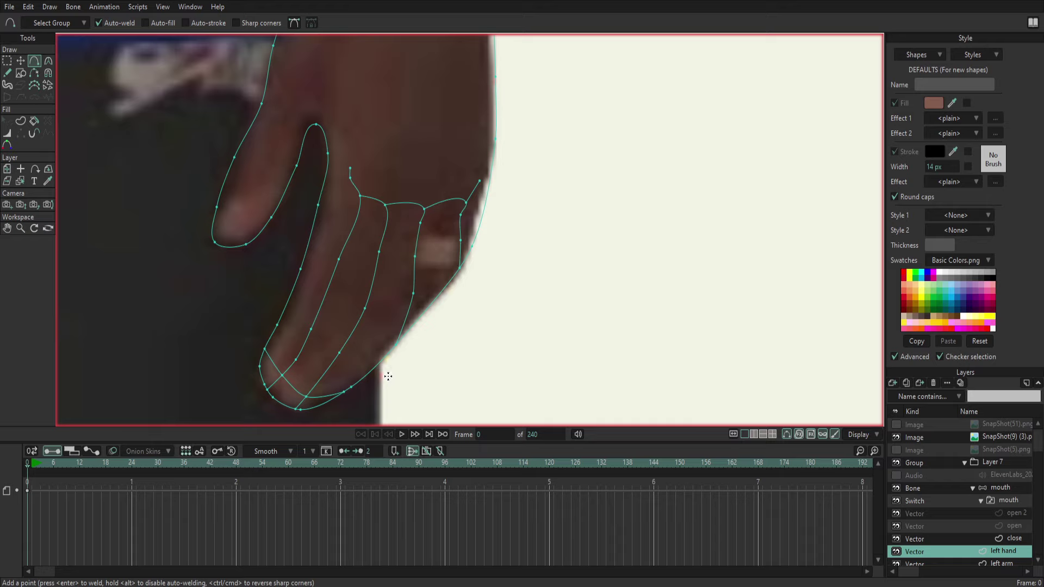
Add a point on the hand's outer edge and pull it down along the outline.
{"action": "left_click", "coordinate": [486, 204]}
{"action": "left_click", "coordinate": [20, 62]}
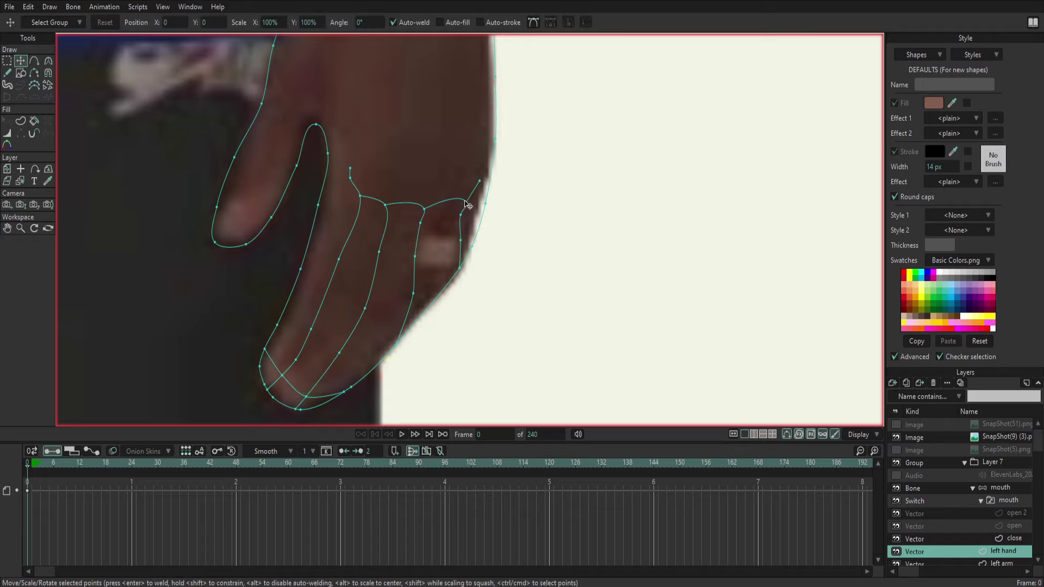
{"action": "left_click", "coordinate": [484, 204]}
{"action": "left_click_drag", "start_coordinate": [484, 205], "coordinate": [471, 247]}
{"action": "scroll", "coordinate": [539, 326], "scroll_direction": "down", "scroll_amount": 2}
Draw a short closing line across the thumb tip, completing the outline.
{"action": "scroll", "coordinate": [537, 323], "scroll_direction": "down", "scroll_amount": 2}
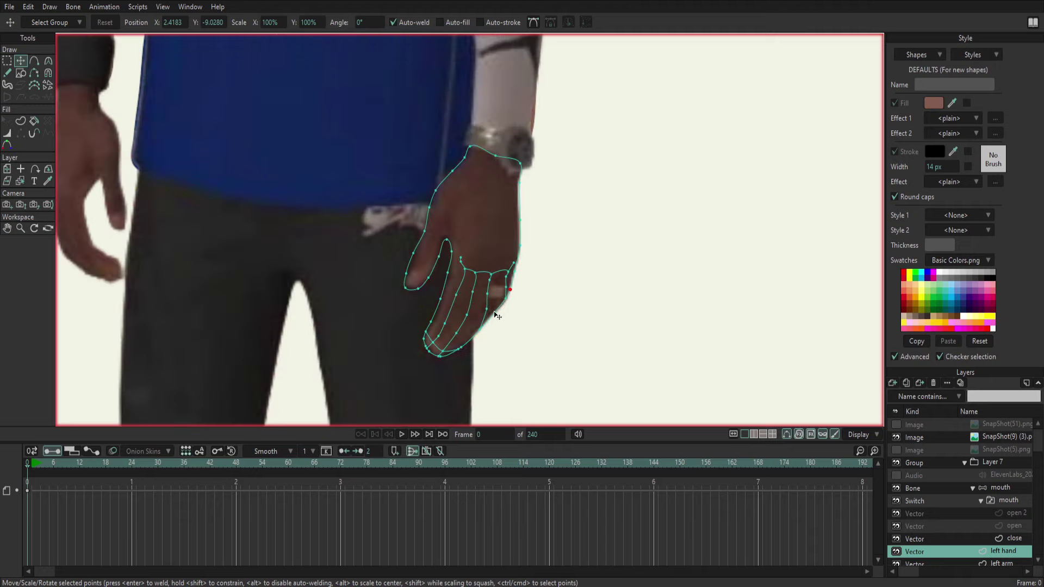
{"action": "scroll", "coordinate": [500, 316], "scroll_direction": "up", "scroll_amount": 1}
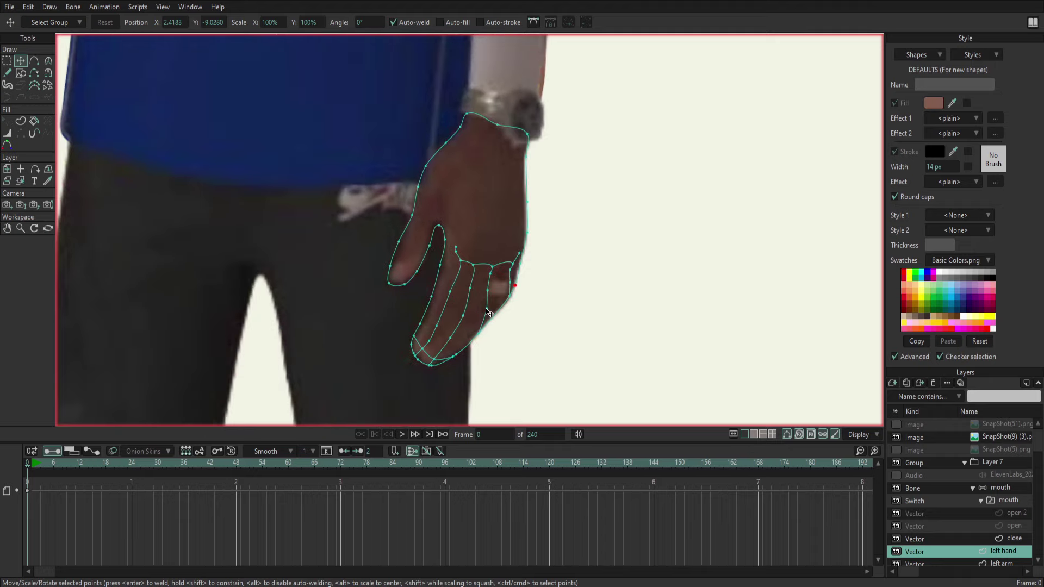
{"action": "left_click", "coordinate": [33, 61]}
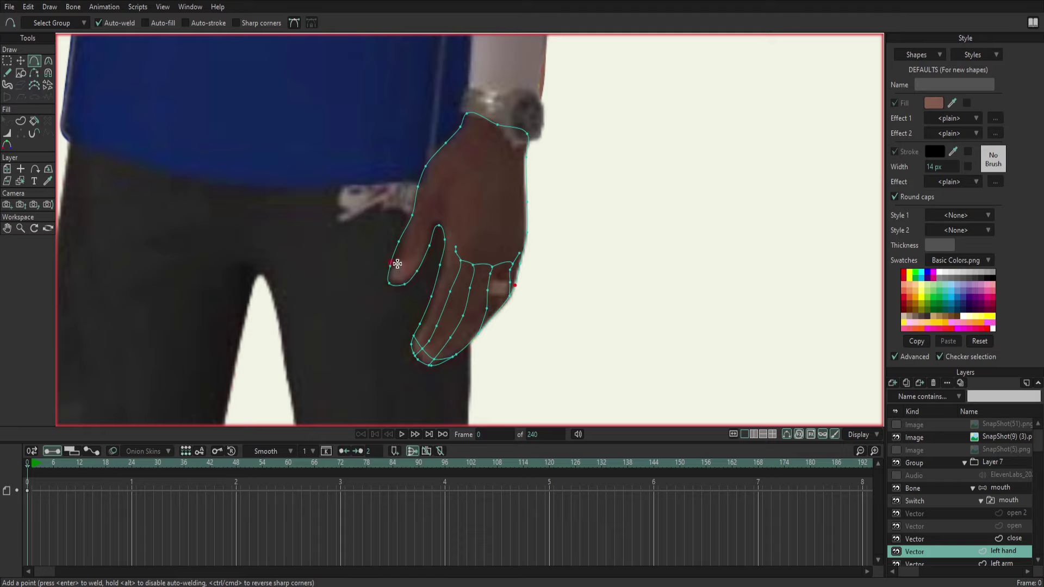
{"action": "left_click_drag", "start_coordinate": [400, 267], "coordinate": [417, 271]}
{"action": "scroll", "coordinate": [548, 279], "scroll_direction": "down", "scroll_amount": 1}
{"action": "scroll", "coordinate": [548, 281], "scroll_direction": "down", "scroll_amount": 2}
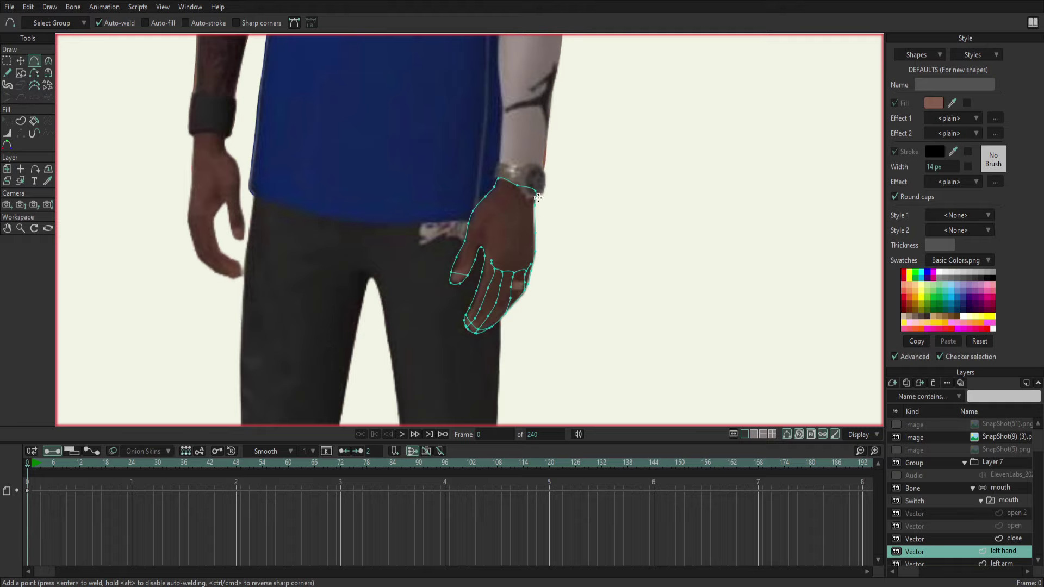
{"action": "left_click", "coordinate": [34, 121]}
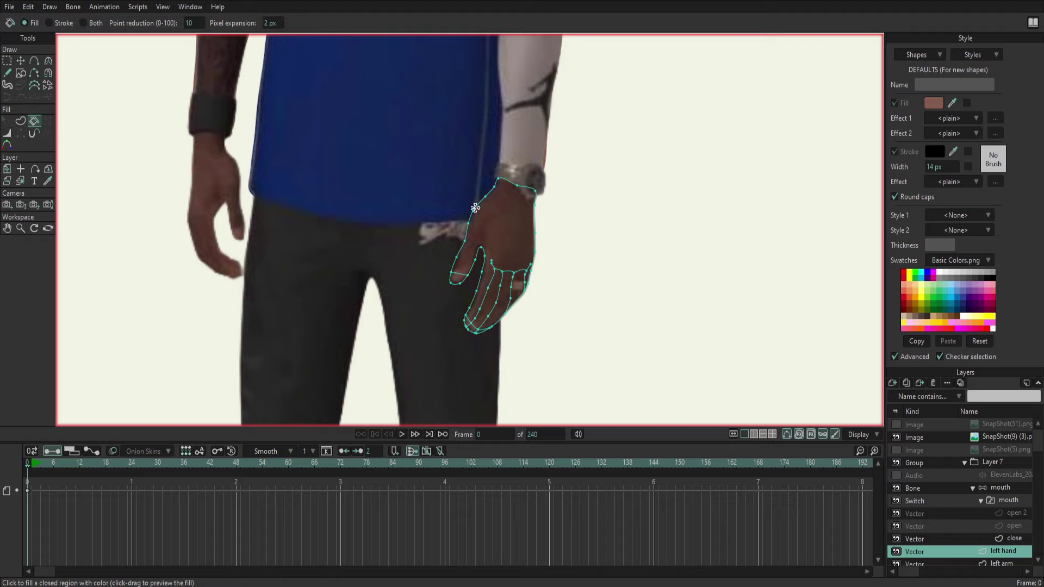
Fill the hand and finger regions with the Paint Bucket.
{"action": "left_click", "coordinate": [517, 227]}
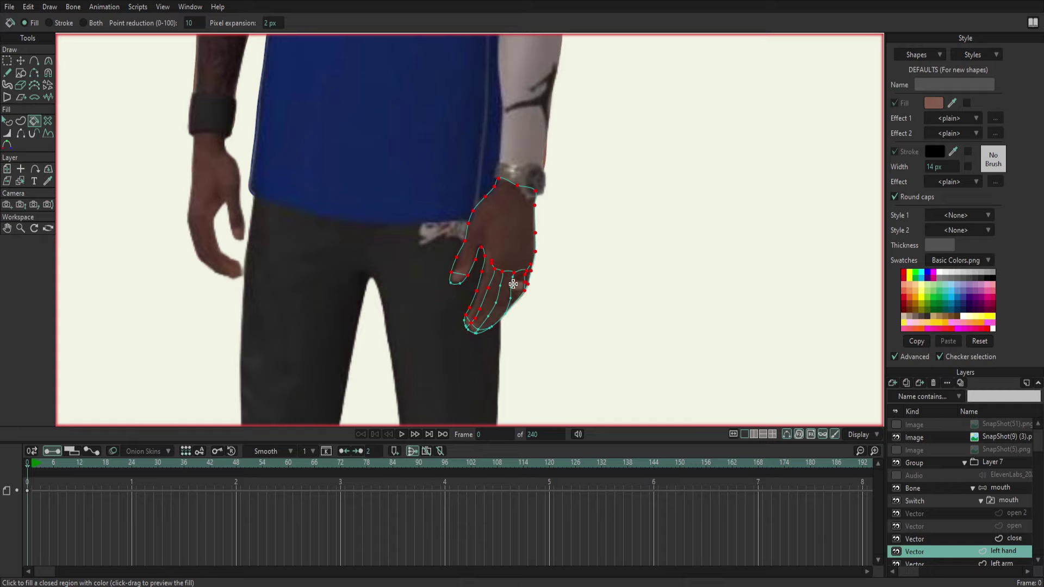
{"action": "left_click", "coordinate": [494, 298]}
{"action": "left_click_drag", "start_coordinate": [517, 289], "coordinate": [527, 278]}
{"action": "left_click", "coordinate": [476, 244]}
Zoom in and select the thumb-tip, outer outline and pinky-edge regions.
{"action": "left_click", "coordinate": [459, 278]}
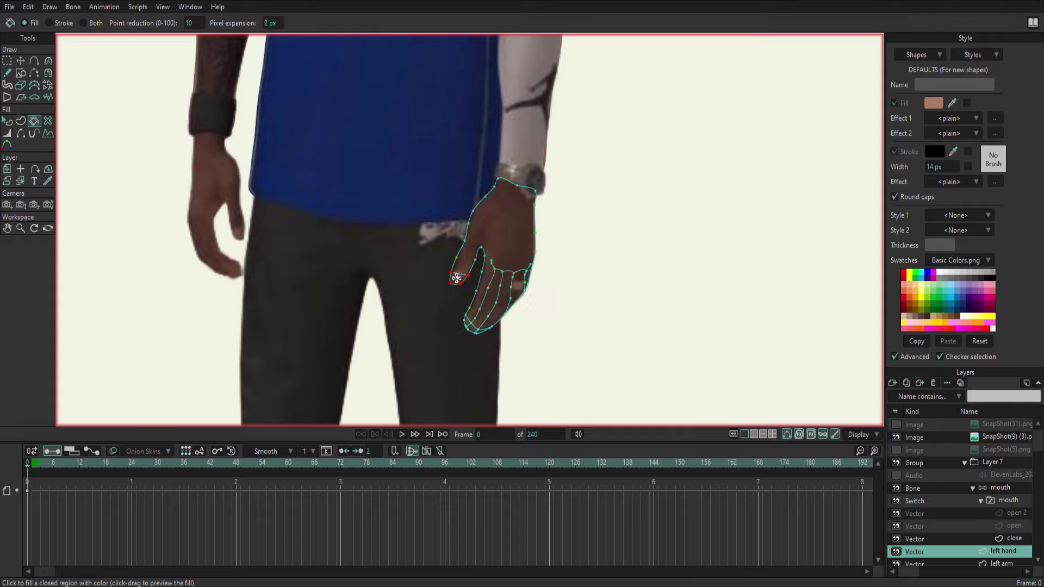
{"action": "left_click", "coordinate": [468, 328]}
{"action": "scroll", "coordinate": [468, 328], "scroll_direction": "up", "scroll_amount": 1}
{"action": "scroll", "coordinate": [466, 325], "scroll_direction": "up", "scroll_amount": 1}
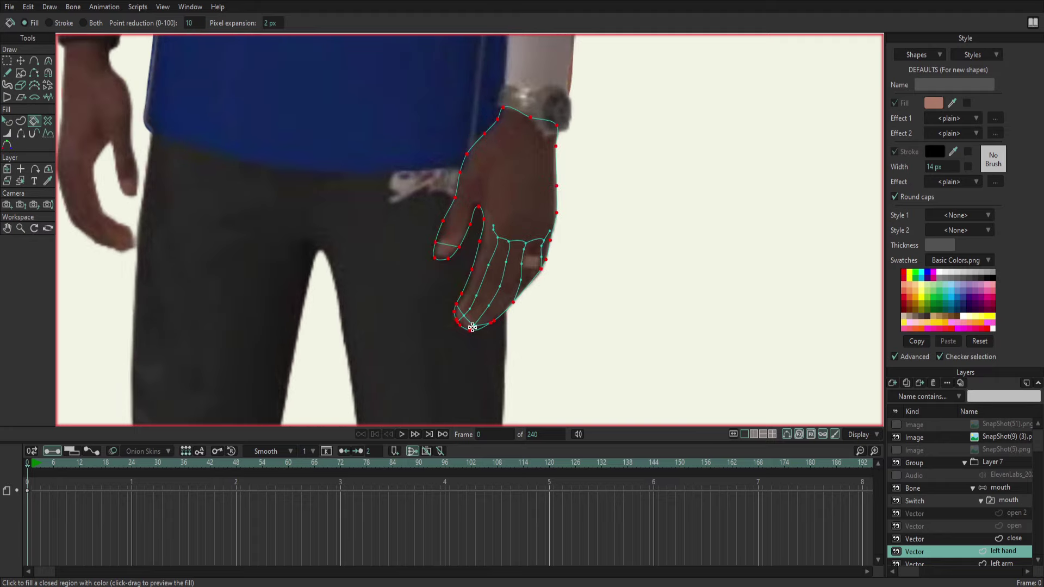
{"action": "scroll", "coordinate": [474, 325], "scroll_direction": "up", "scroll_amount": 1}
{"action": "scroll", "coordinate": [486, 327], "scroll_direction": "up", "scroll_amount": 1}
{"action": "scroll", "coordinate": [489, 327], "scroll_direction": "up", "scroll_amount": 1}
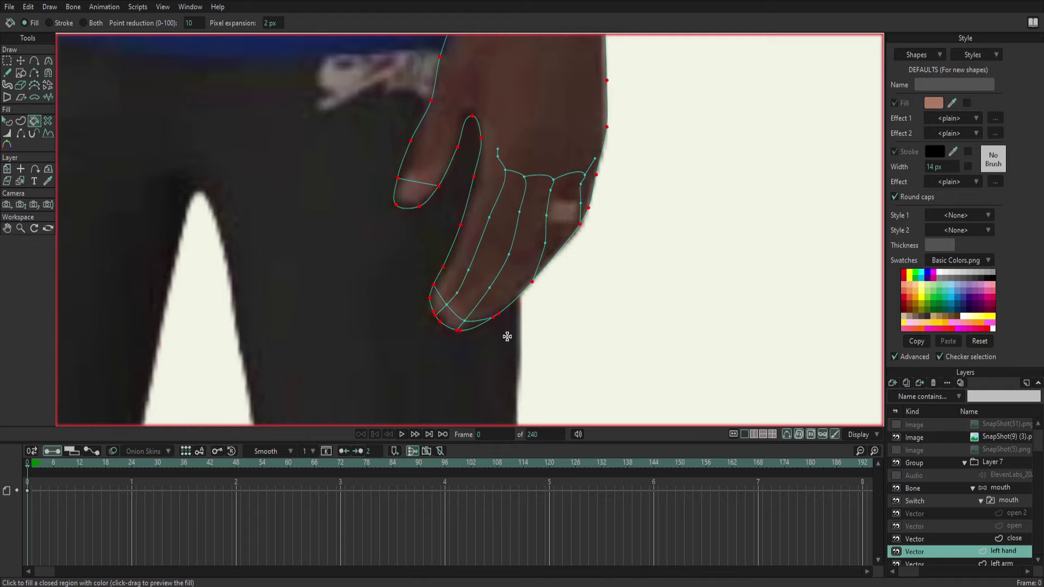
{"action": "left_click", "coordinate": [465, 321]}
{"action": "scroll", "coordinate": [438, 304], "scroll_direction": "up", "scroll_amount": 1}
{"action": "left_click", "coordinate": [439, 301]}
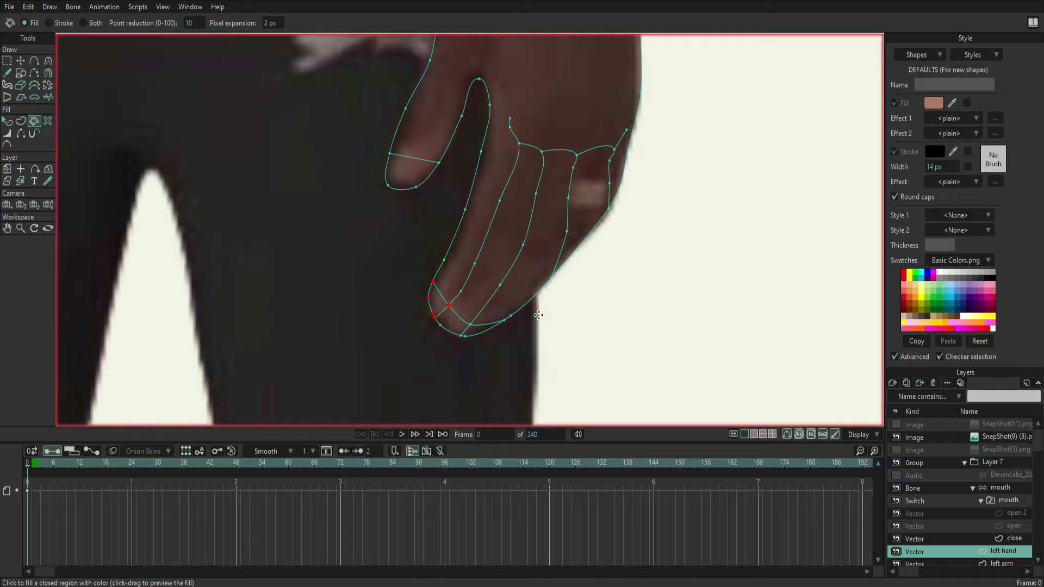
{"action": "scroll", "coordinate": [516, 321], "scroll_direction": "down", "scroll_amount": 2}
{"action": "scroll", "coordinate": [660, 298], "scroll_direction": "down", "scroll_amount": 2}
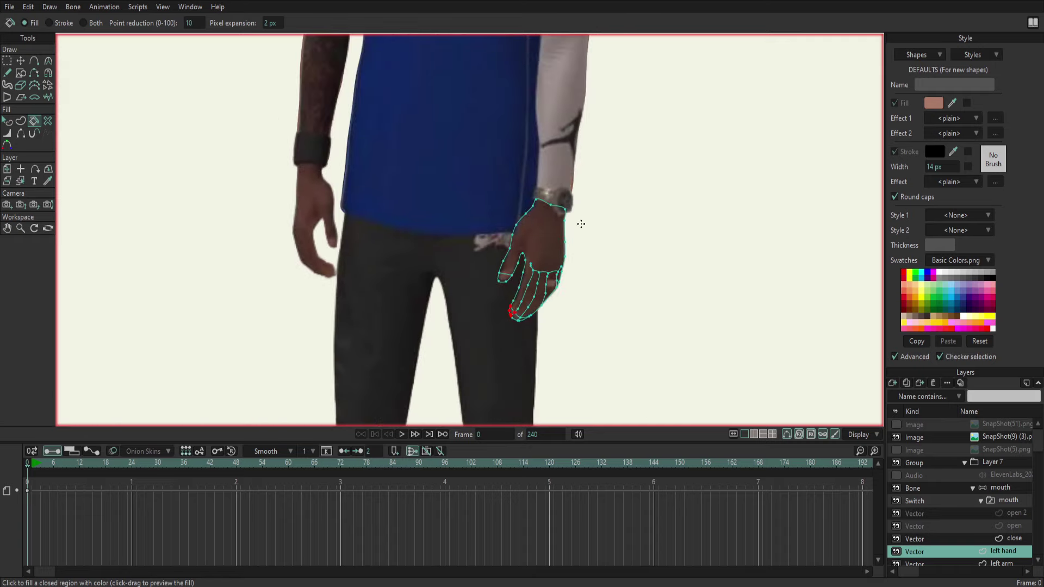
{"action": "scroll", "coordinate": [582, 302], "scroll_direction": "up", "scroll_amount": 1}
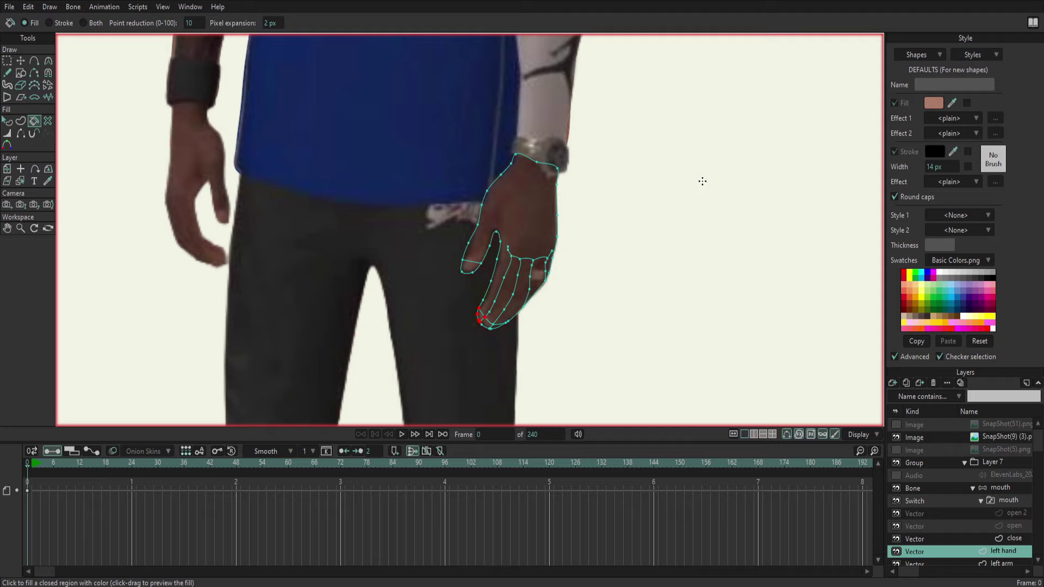
{"action": "scroll", "coordinate": [699, 186], "scroll_direction": "up", "scroll_amount": 2}
Sample the skin colour from the character's face and fill the whole hand with it.
{"action": "left_click_drag", "start_coordinate": [589, 141], "coordinate": [549, 393]}
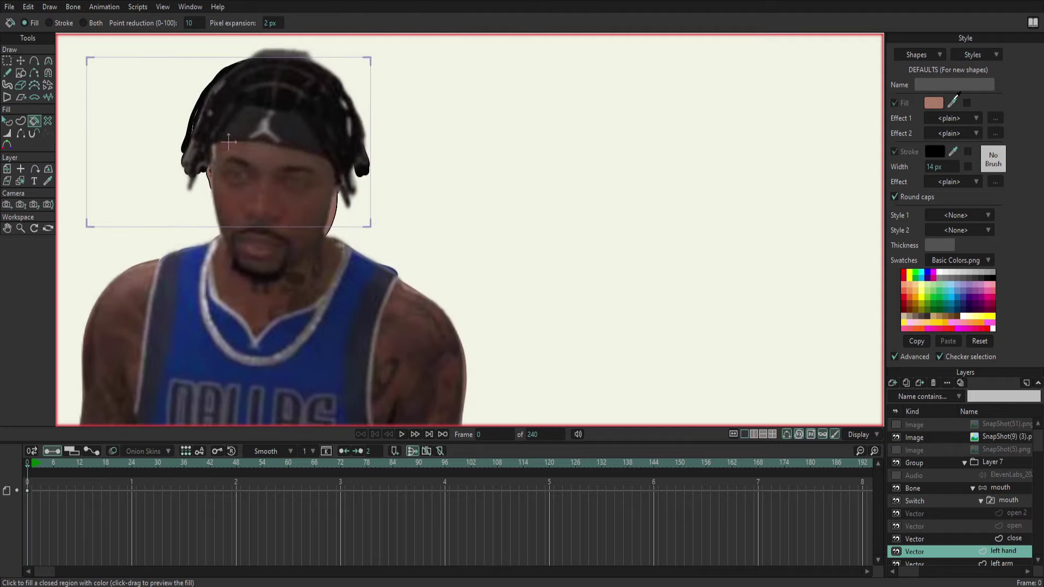
{"action": "left_click", "coordinate": [954, 102]}
{"action": "scroll", "coordinate": [718, 402], "scroll_direction": "down", "scroll_amount": 1}
{"action": "scroll", "coordinate": [683, 337], "scroll_direction": "up", "scroll_amount": 1}
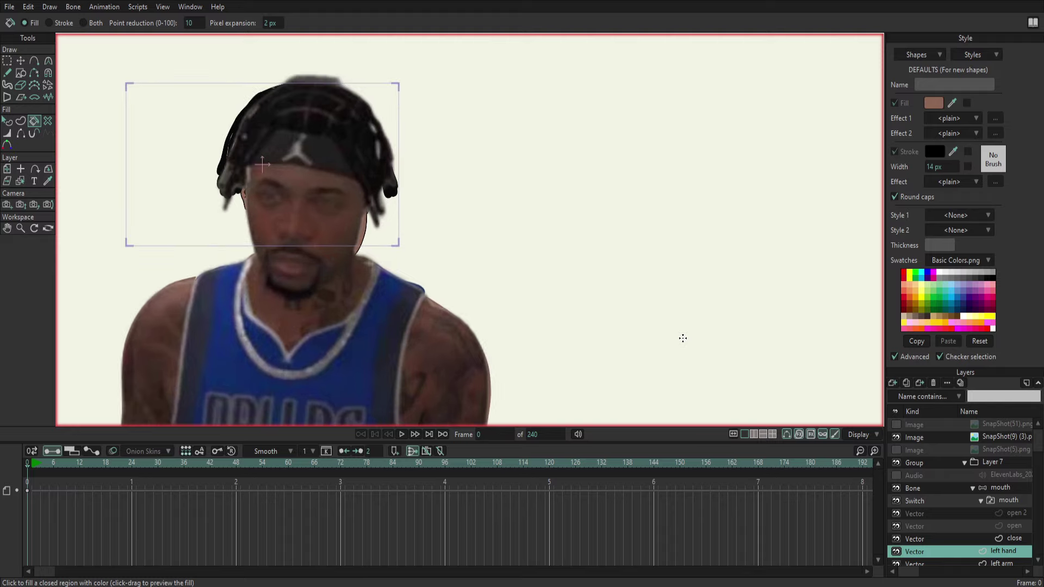
{"action": "left_click_drag", "start_coordinate": [683, 340], "coordinate": [704, 42]}
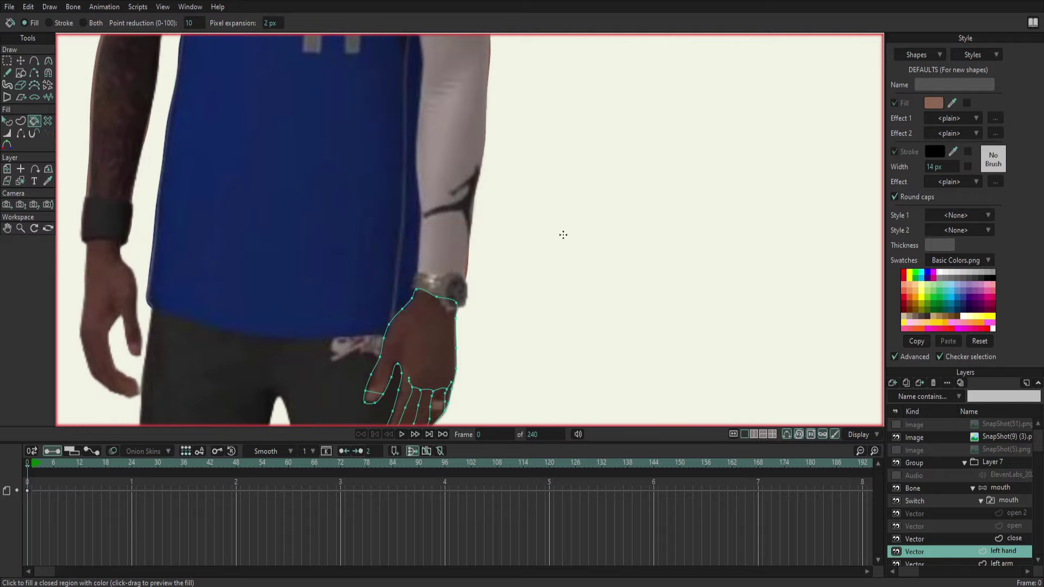
{"action": "left_click_drag", "start_coordinate": [564, 233], "coordinate": [547, 175]}
{"action": "scroll", "coordinate": [527, 234], "scroll_direction": "up", "scroll_amount": 1}
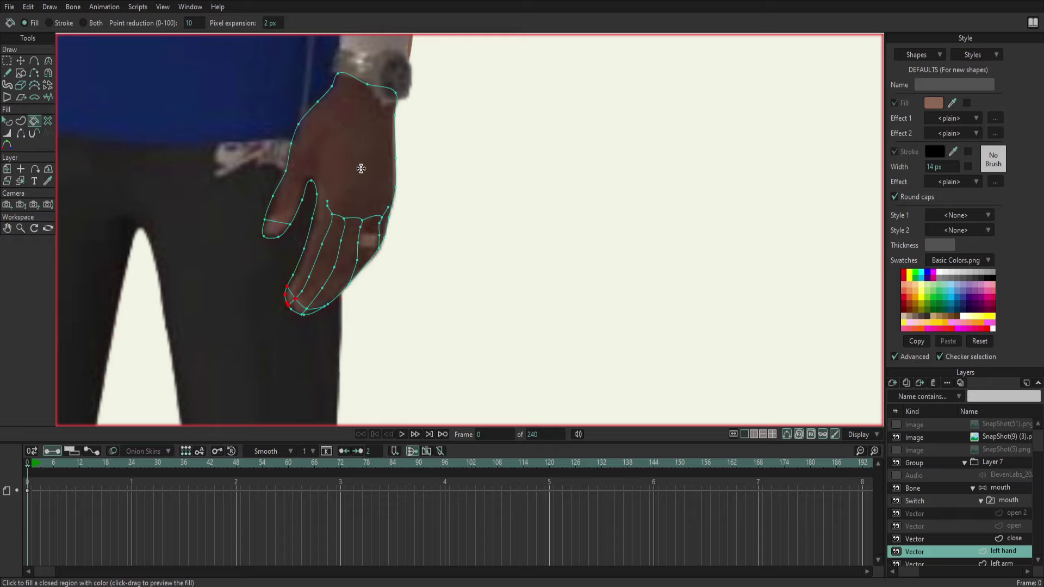
{"action": "left_click", "coordinate": [338, 157]}
Fill the back of the hand, the outer finger and the next finger as skin-coloured shapes.
{"action": "left_click", "coordinate": [350, 147]}
{"action": "left_click", "coordinate": [333, 247]}
{"action": "left_click", "coordinate": [341, 249]}
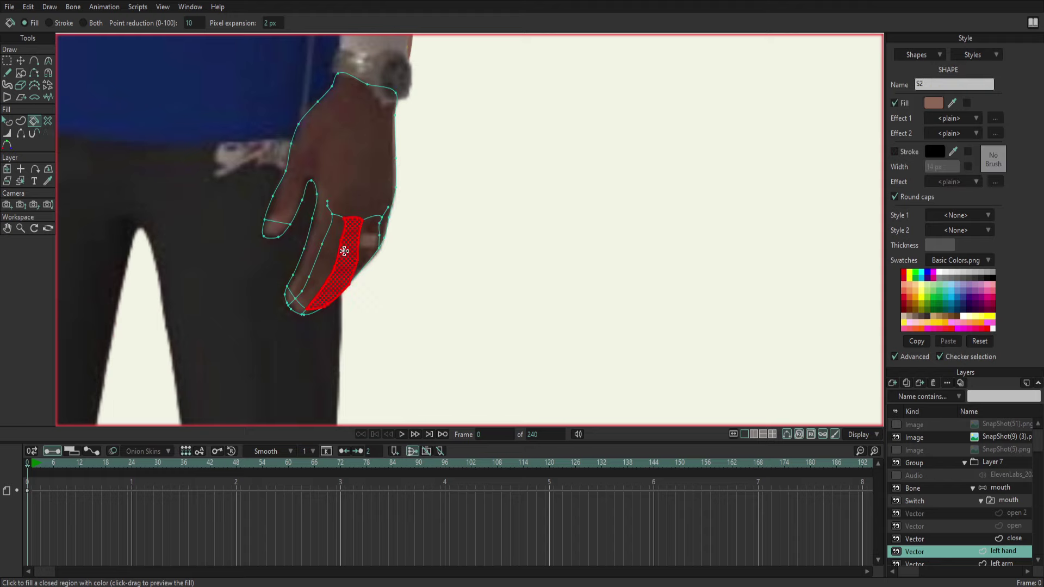
{"action": "left_click", "coordinate": [366, 243]}
Hide the reference photo to check the filled left hand.
{"action": "scroll", "coordinate": [417, 261], "scroll_direction": "up", "scroll_amount": 2}
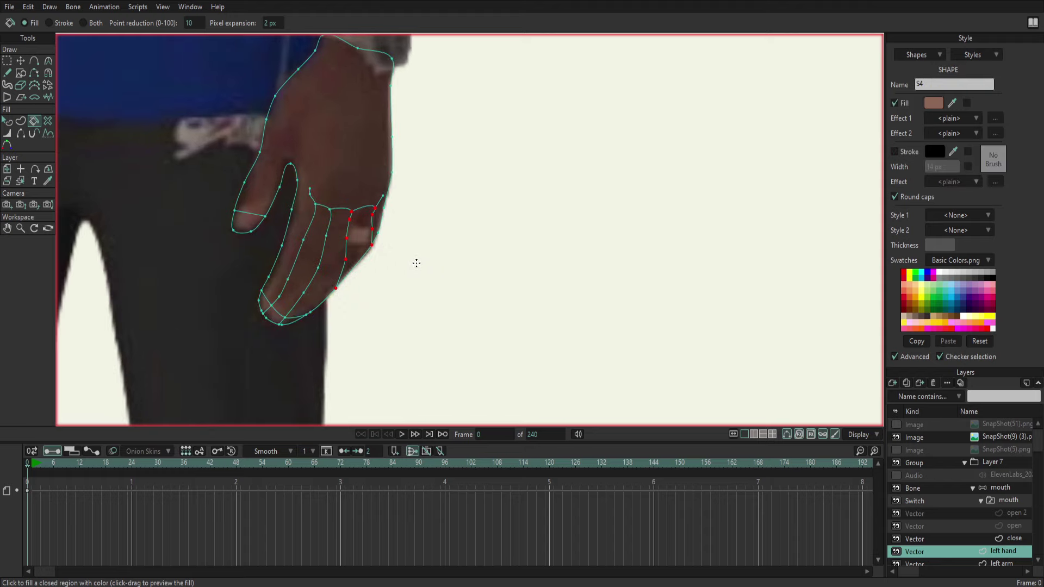
{"action": "scroll", "coordinate": [415, 261], "scroll_direction": "up", "scroll_amount": 3}
{"action": "scroll", "coordinate": [415, 261], "scroll_direction": "up", "scroll_amount": 2}
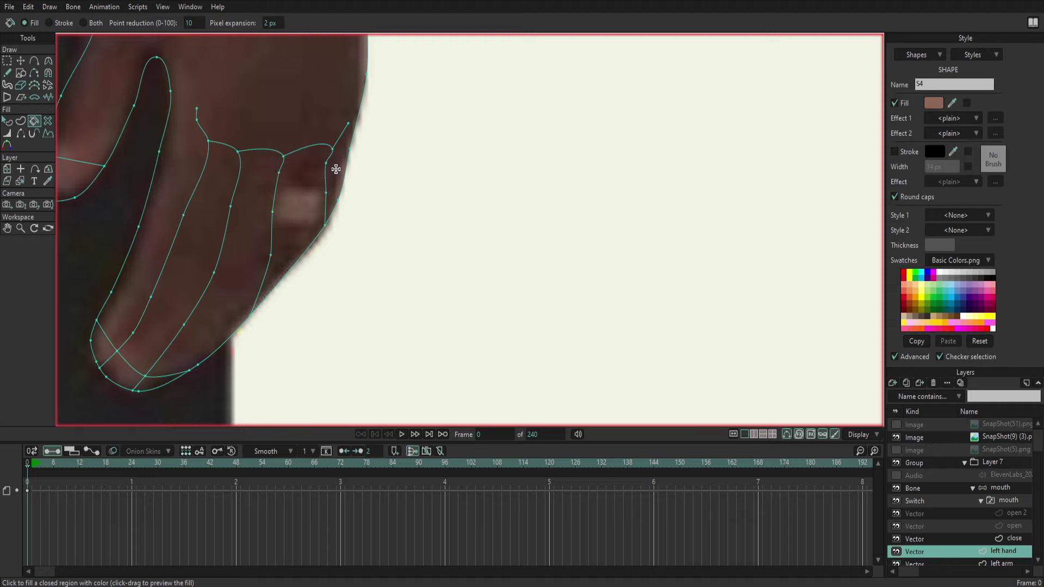
{"action": "scroll", "coordinate": [334, 170], "scroll_direction": "down", "scroll_amount": 3}
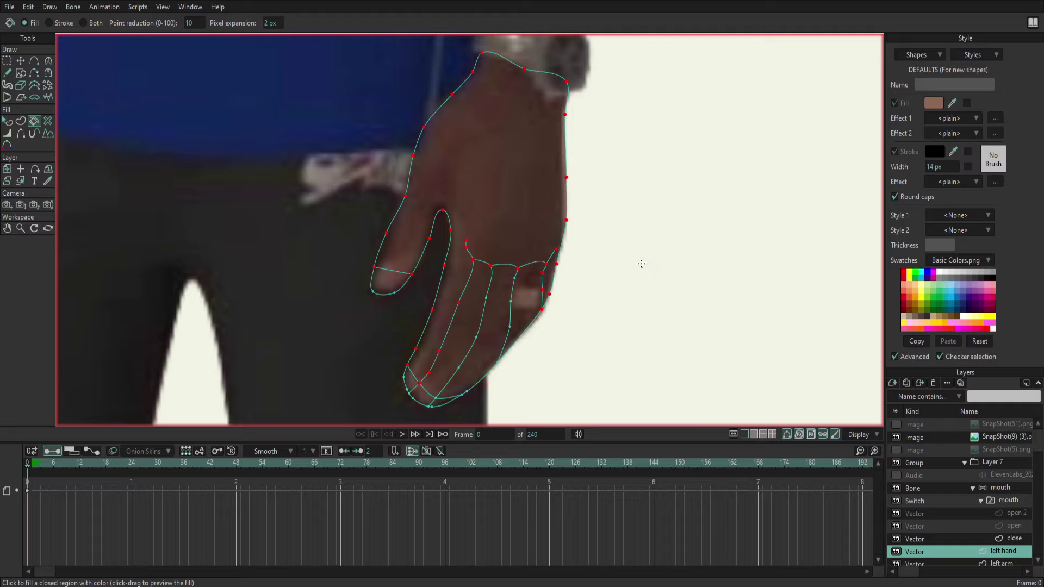
{"action": "scroll", "coordinate": [679, 280], "scroll_direction": "down", "scroll_amount": 3}
{"action": "scroll", "coordinate": [837, 371], "scroll_direction": "down", "scroll_amount": 1}
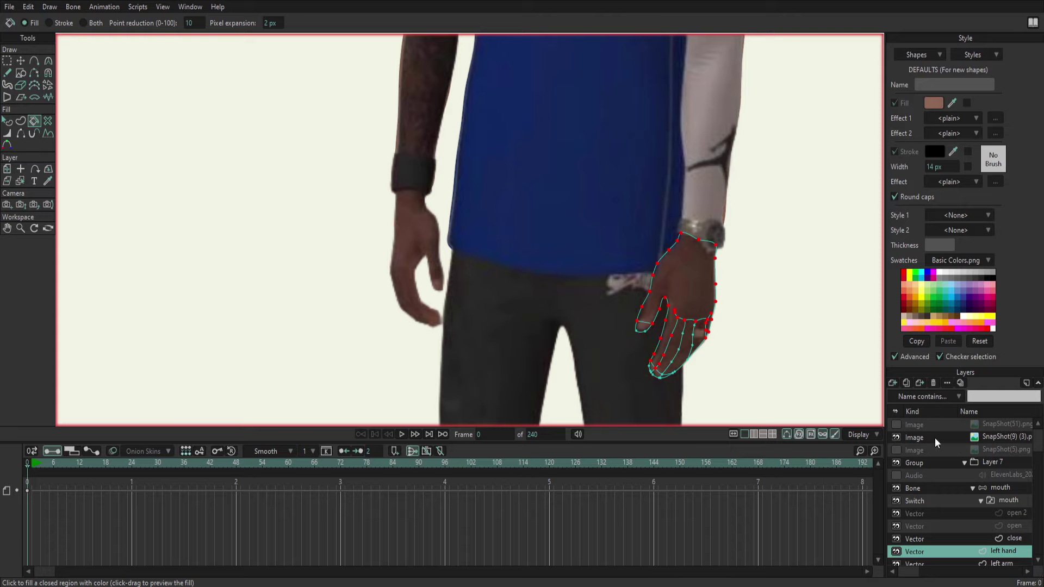
{"action": "left_click", "coordinate": [896, 438]}
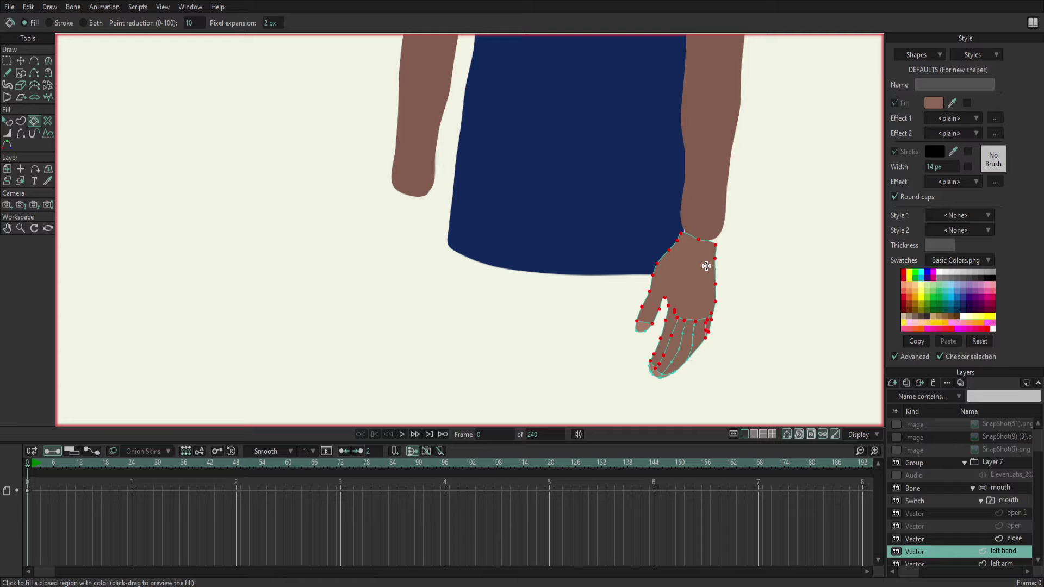
Zoom in on the thumb and fill its nail with the lighter pink skin tone.
{"action": "scroll", "coordinate": [736, 352], "scroll_direction": "up", "scroll_amount": 1}
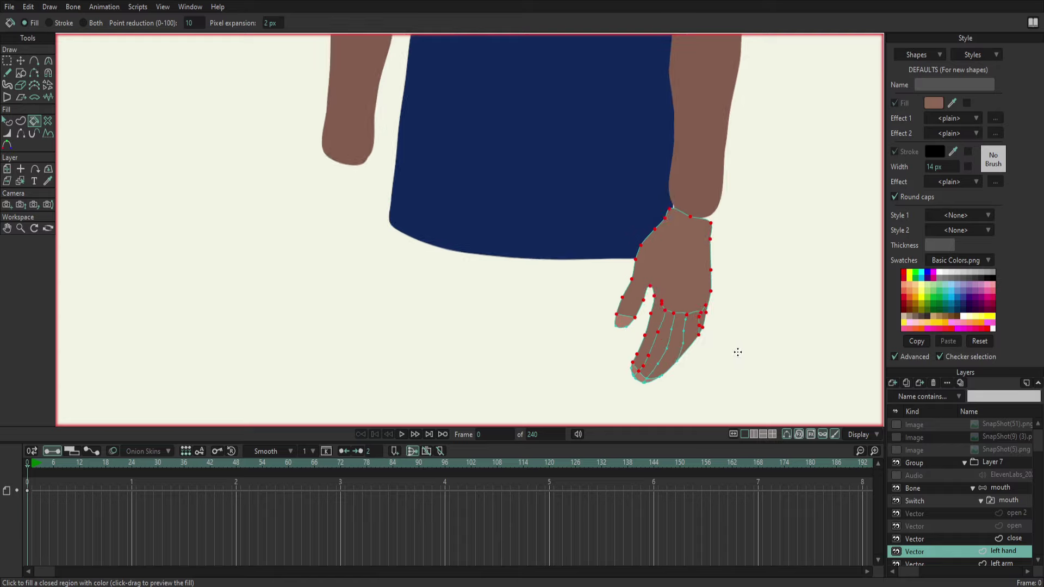
{"action": "scroll", "coordinate": [738, 352], "scroll_direction": "up", "scroll_amount": 1}
{"action": "scroll", "coordinate": [738, 352], "scroll_direction": "up", "scroll_amount": 1}
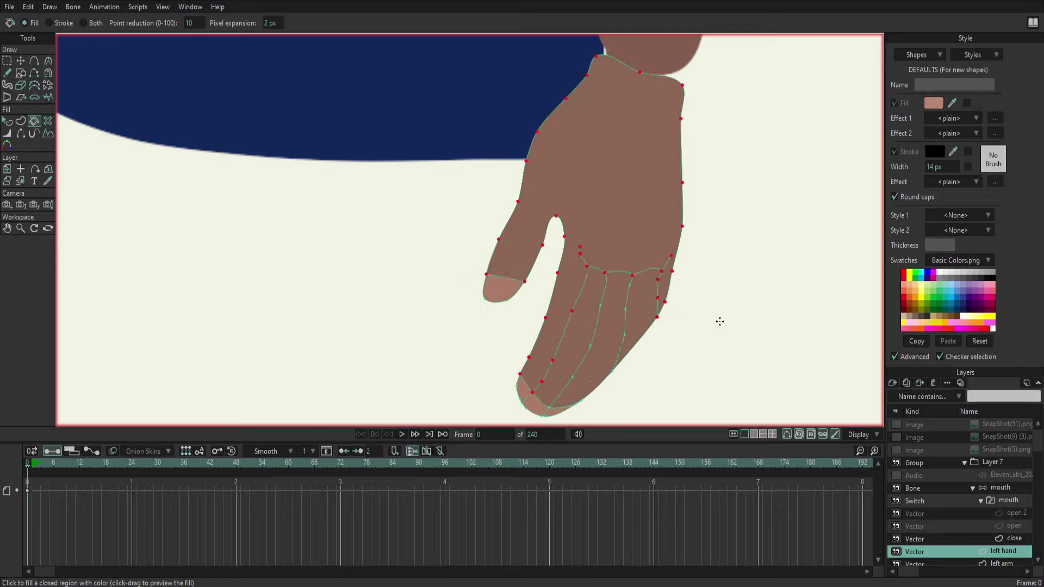
{"action": "scroll", "coordinate": [679, 337], "scroll_direction": "up", "scroll_amount": 1}
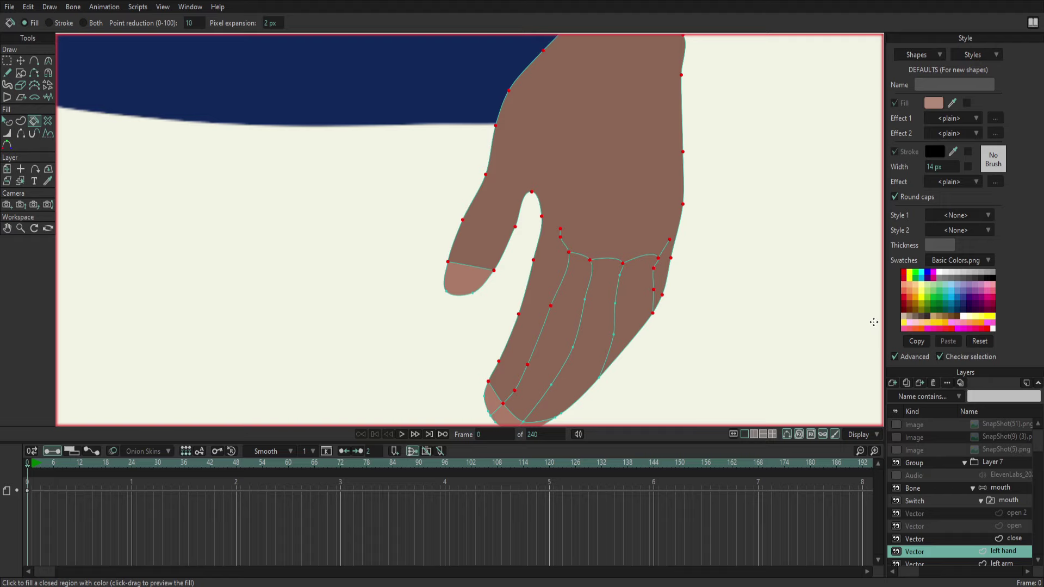
{"action": "scroll", "coordinate": [805, 307], "scroll_direction": "up", "scroll_amount": 1}
{"action": "scroll", "coordinate": [770, 303], "scroll_direction": "down", "scroll_amount": 2}
{"action": "scroll", "coordinate": [707, 266], "scroll_direction": "down", "scroll_amount": 2}
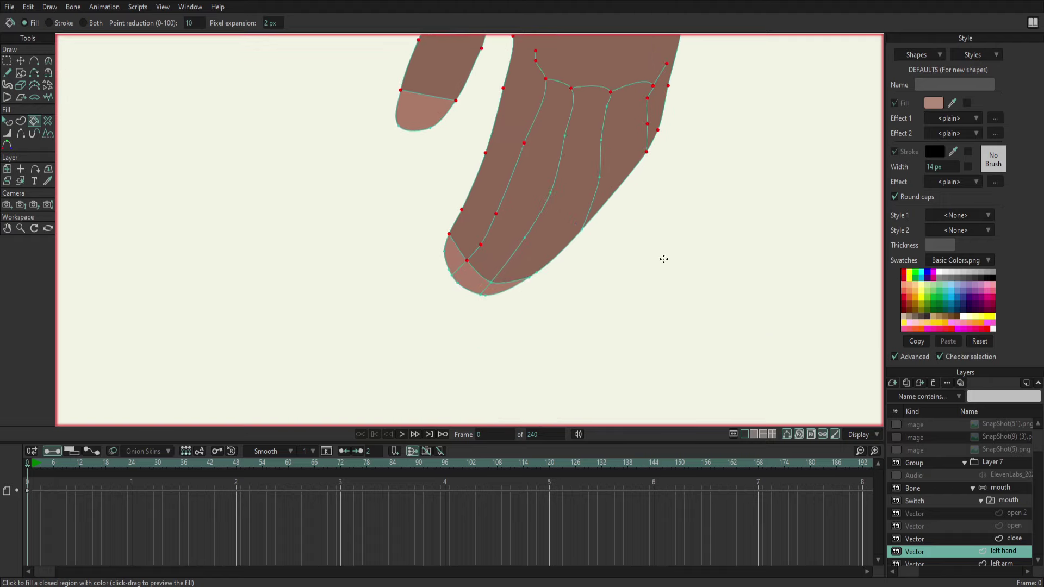
{"action": "scroll", "coordinate": [517, 240], "scroll_direction": "up", "scroll_amount": 1}
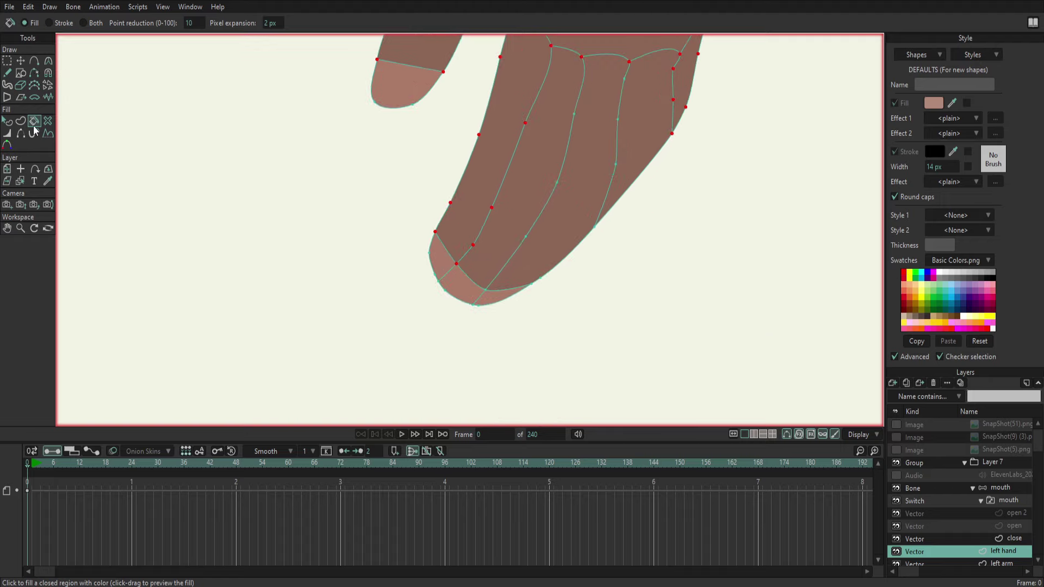
{"action": "left_click", "coordinate": [396, 85]}
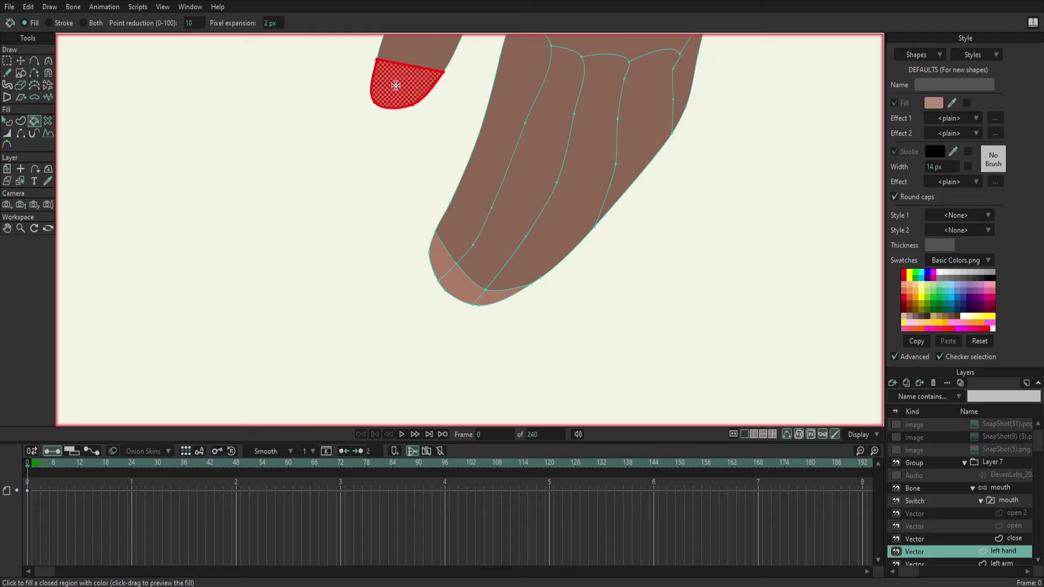
Fill the fingertip nail regions and the small gap beside them, then view the whole hand.
{"action": "left_click", "coordinate": [442, 261]}
{"action": "left_click", "coordinate": [459, 283]}
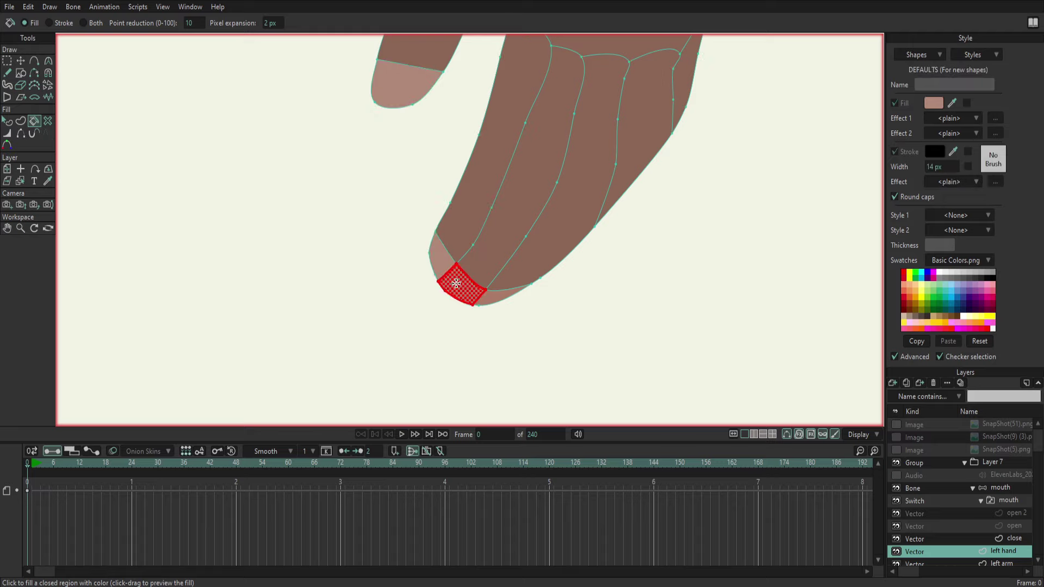
{"action": "left_click", "coordinate": [487, 297]}
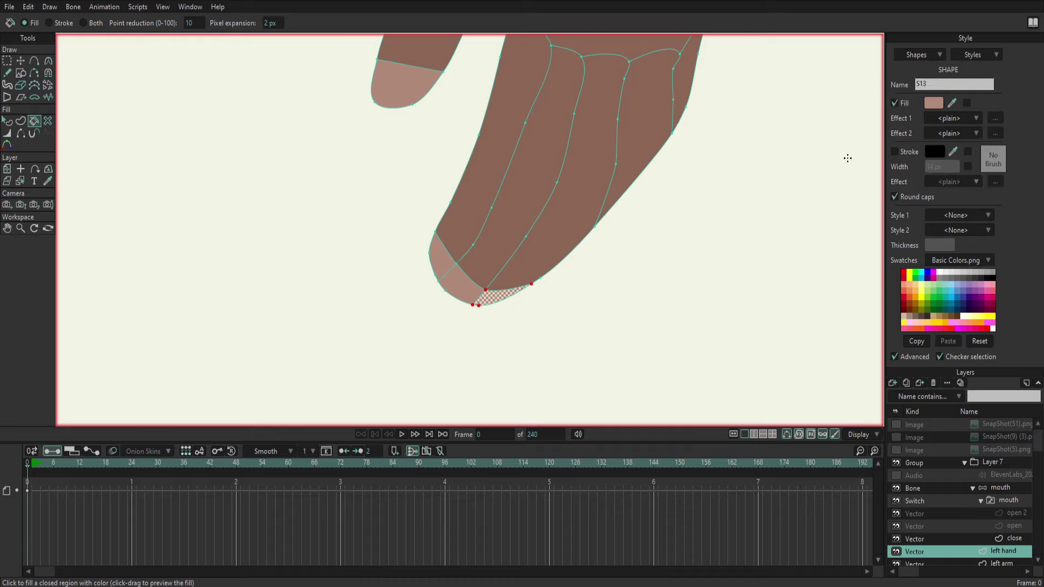
{"action": "scroll", "coordinate": [855, 168], "scroll_direction": "down", "scroll_amount": 2}
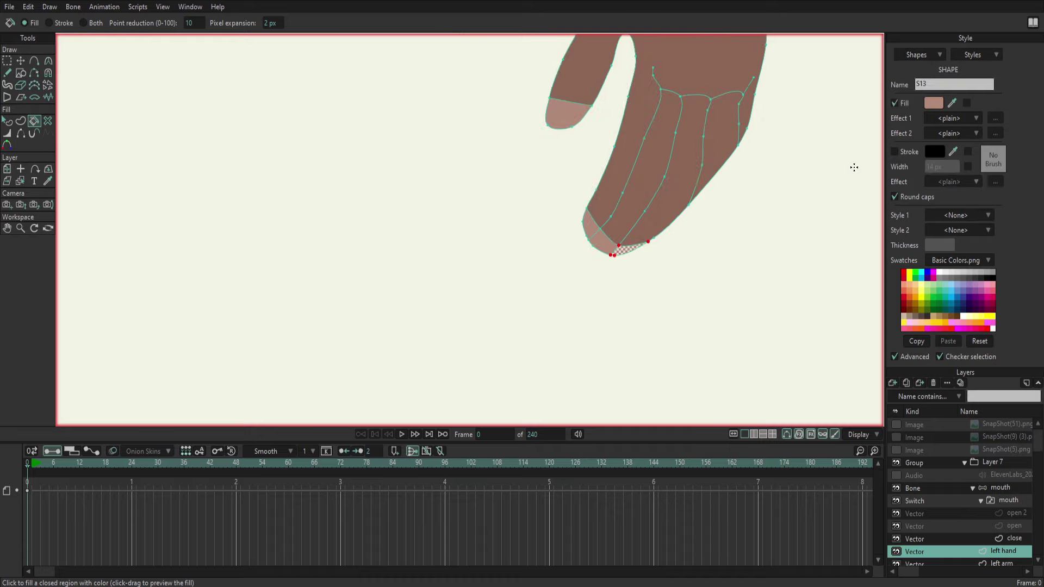
{"action": "left_click_drag", "start_coordinate": [801, 151], "coordinate": [651, 397]}
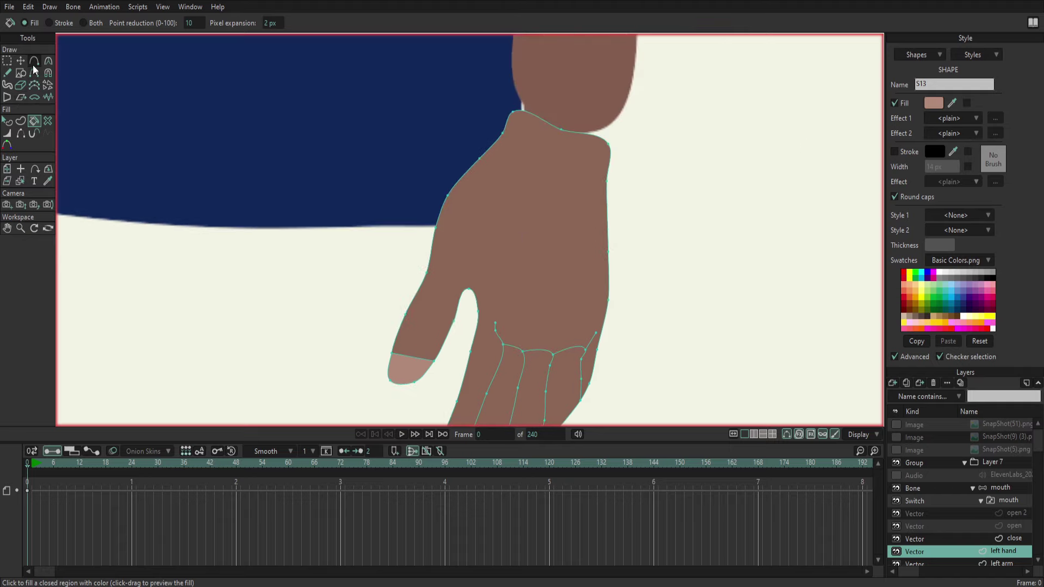
Raise the top, outer and middle wrist points so the hand meets the arm smoothly.
{"action": "key", "text": "t"}
{"action": "scroll", "coordinate": [726, 248], "scroll_direction": "down", "scroll_amount": 2}
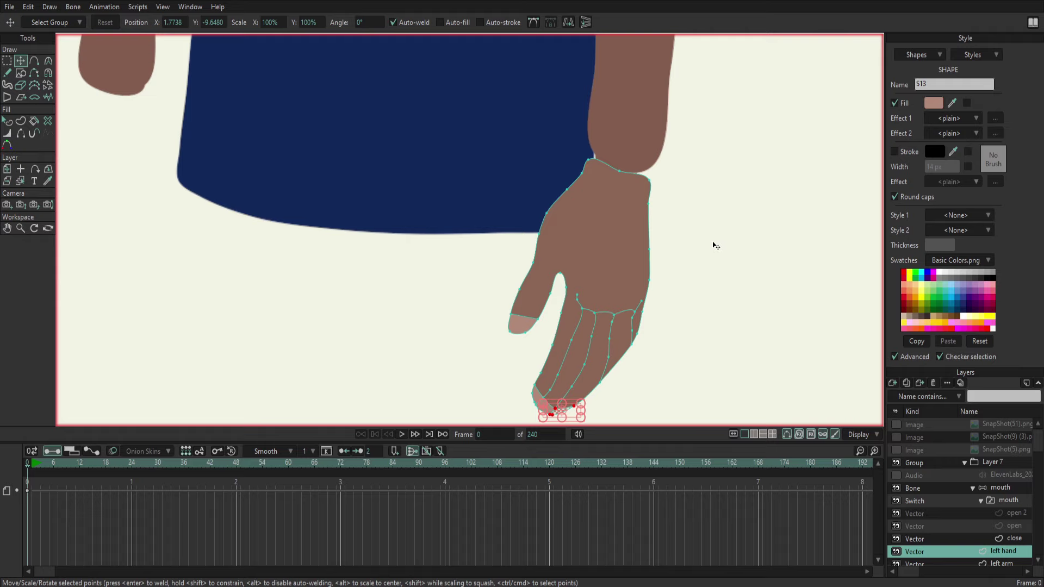
{"action": "key", "text": "ctrl+a"}
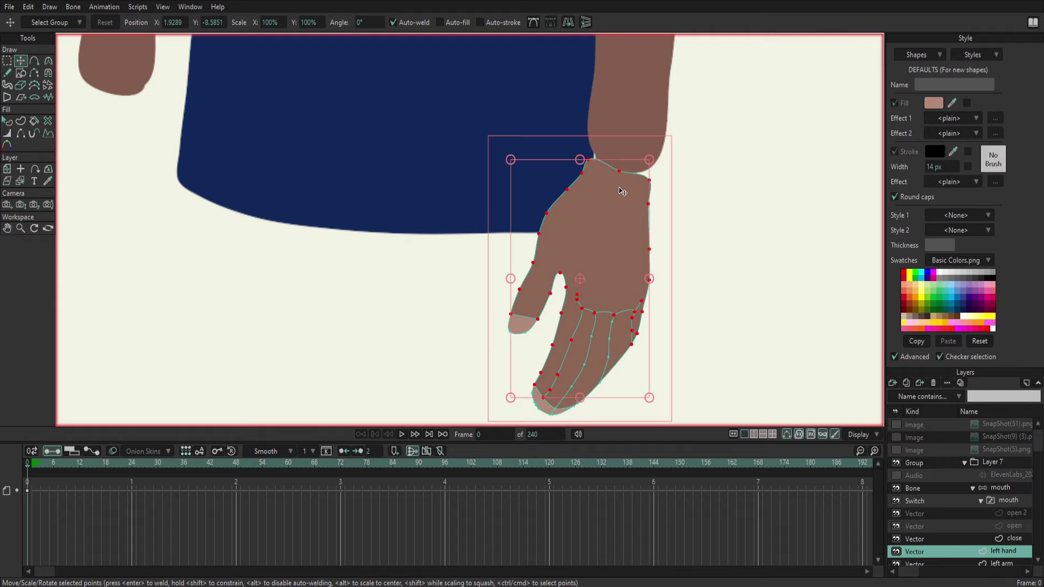
{"action": "left_click", "coordinate": [685, 186]}
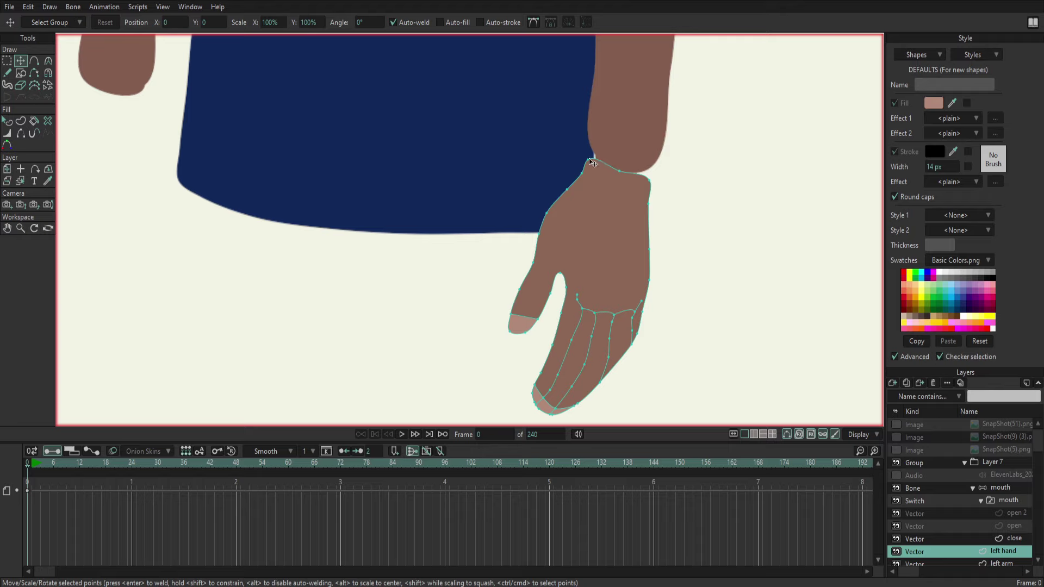
{"action": "left_click_drag", "start_coordinate": [589, 159], "coordinate": [625, 163]}
{"action": "left_click_drag", "start_coordinate": [647, 173], "coordinate": [655, 170]}
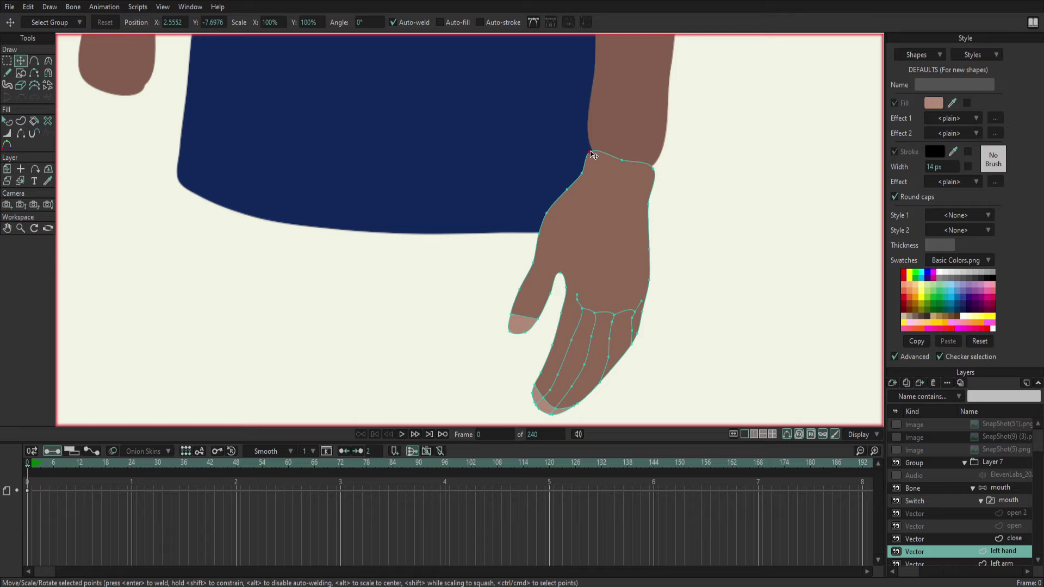
{"action": "left_click_drag", "start_coordinate": [622, 159], "coordinate": [657, 164]}
Select the hand's fill shape and the shape near the wrist to inspect them.
{"action": "left_click", "coordinate": [8, 122]}
{"action": "left_click", "coordinate": [601, 198]}
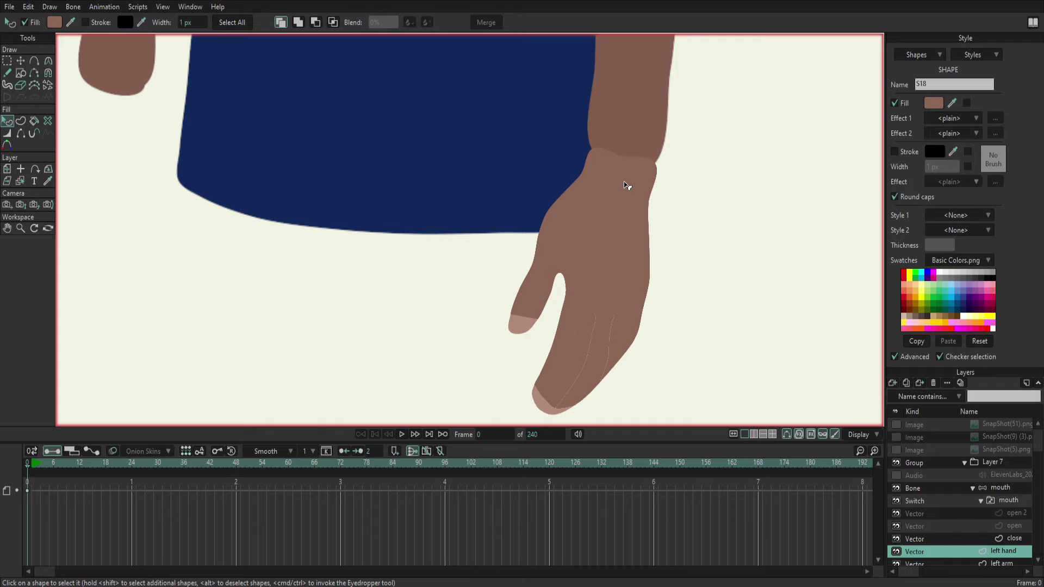
{"action": "left_click", "coordinate": [643, 181]}
Zoom out to the arms and torso and turn on the SnapShot(9) reference photo.
{"action": "scroll", "coordinate": [615, 225], "scroll_direction": "down", "scroll_amount": 1}
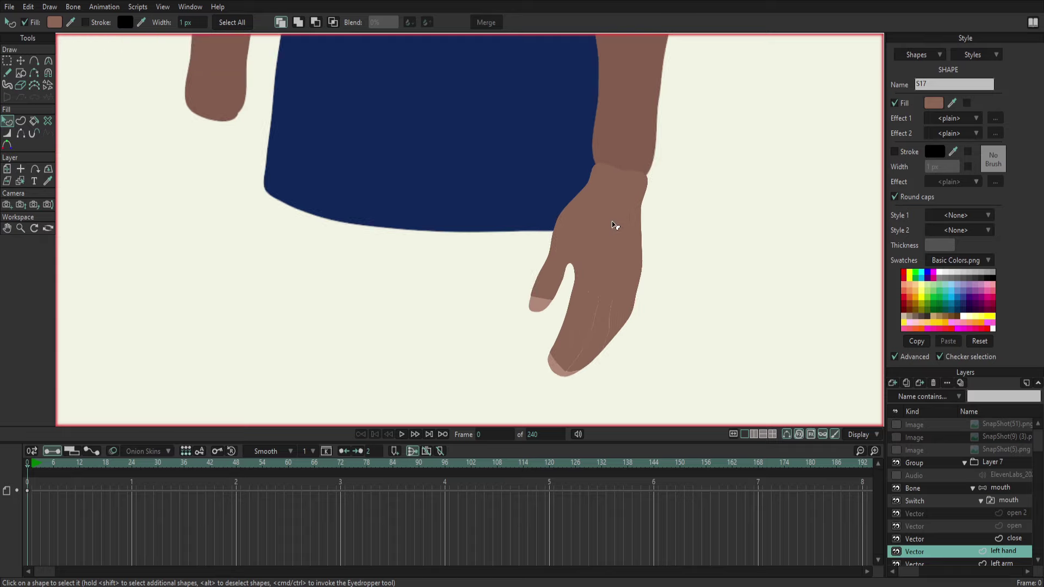
{"action": "scroll", "coordinate": [614, 225], "scroll_direction": "down", "scroll_amount": 1}
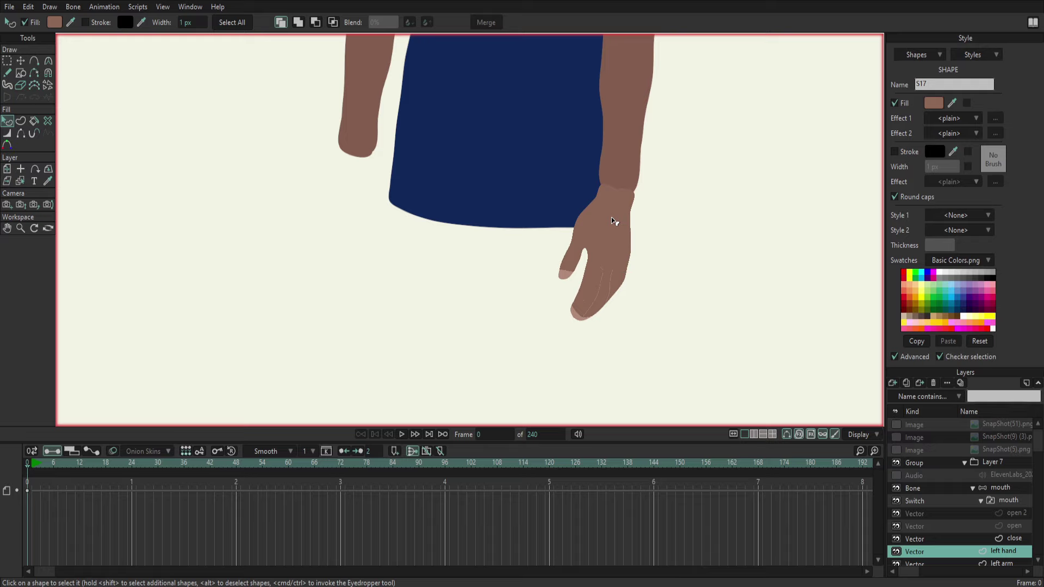
{"action": "left_click_drag", "start_coordinate": [614, 222], "coordinate": [609, 366]}
{"action": "scroll", "coordinate": [610, 366], "scroll_direction": "down", "scroll_amount": 2}
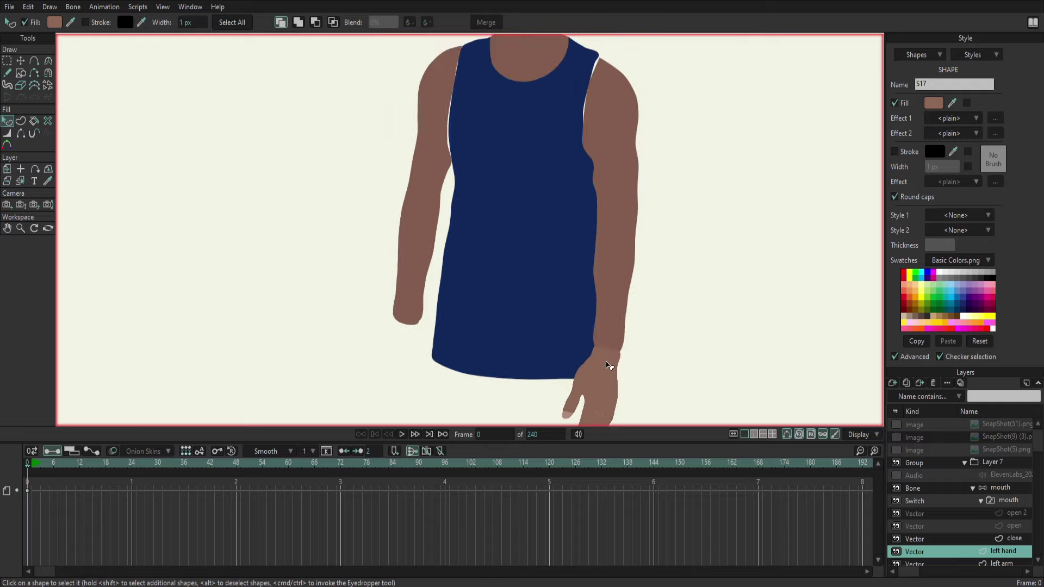
{"action": "scroll", "coordinate": [609, 366], "scroll_direction": "down", "scroll_amount": 3}
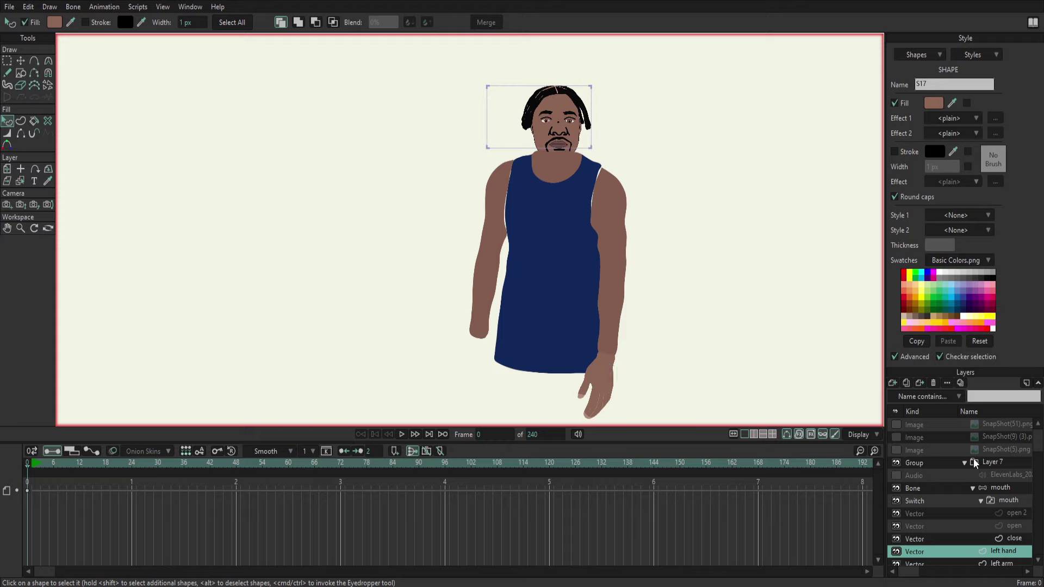
{"action": "left_click", "coordinate": [898, 438]}
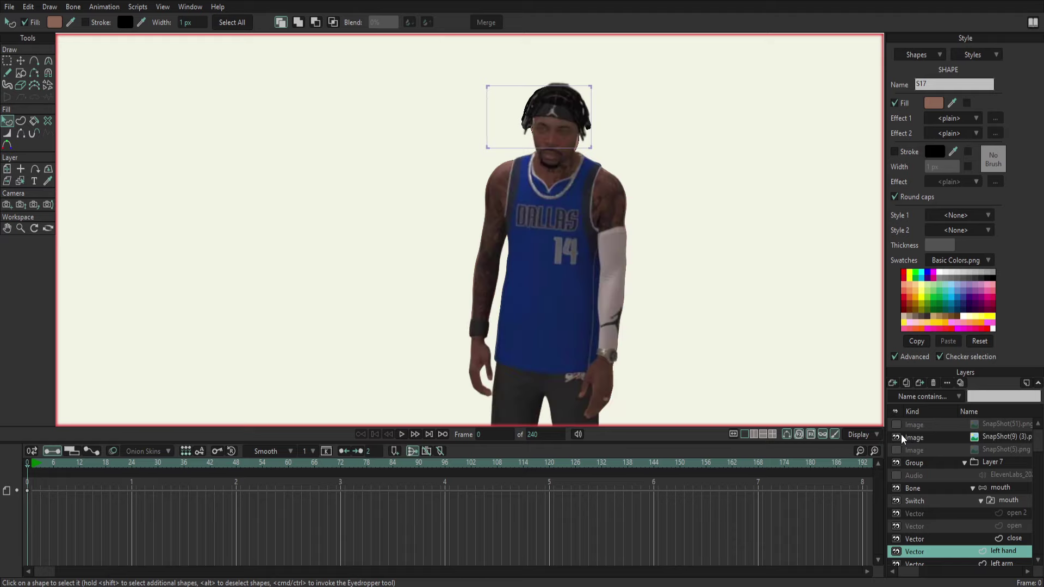
Show the SnapShot(5) photo, pan down to the shoes, and select the snapshot image layer.
{"action": "left_click", "coordinate": [899, 438]}
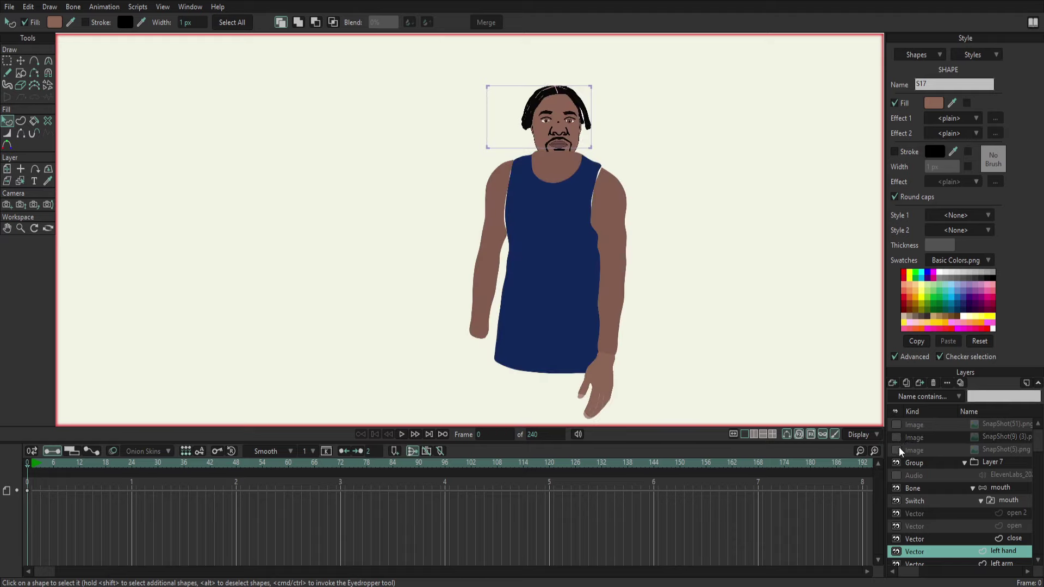
{"action": "left_click", "coordinate": [899, 450]}
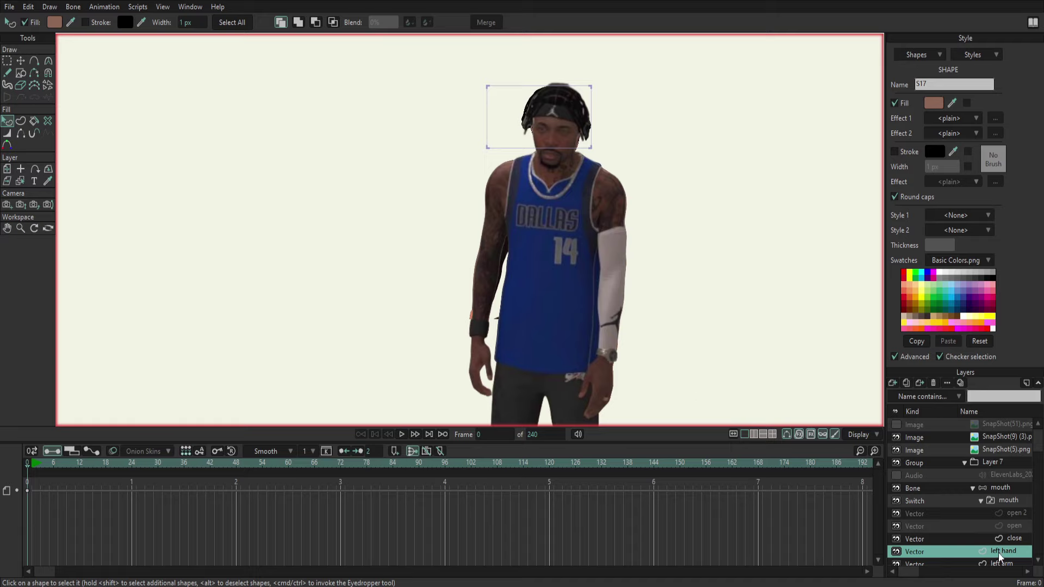
{"action": "left_click_drag", "start_coordinate": [730, 366], "coordinate": [729, 248]}
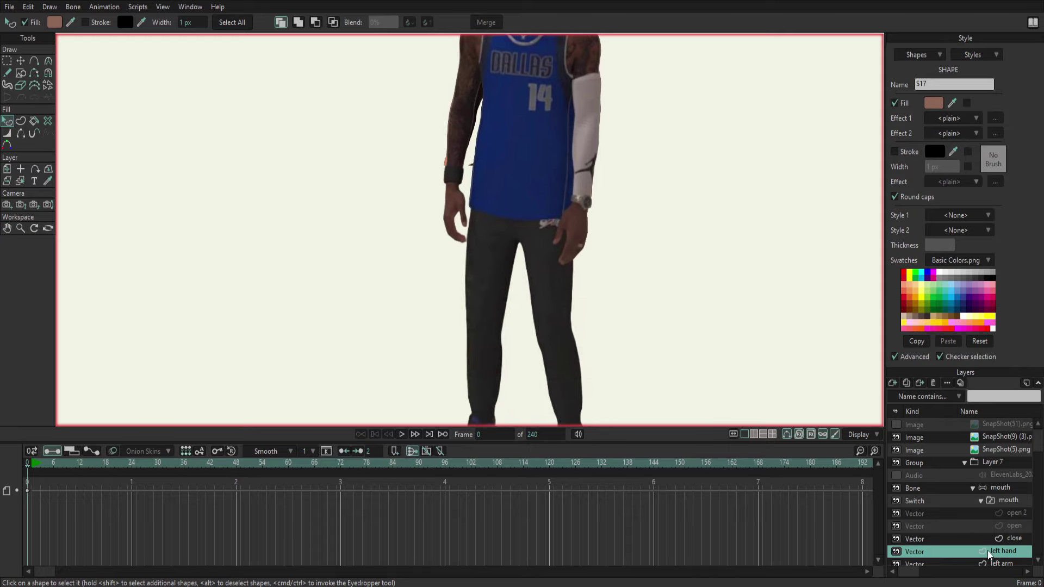
{"action": "mouse_move", "coordinate": [601, 296]}
{"action": "left_mouse_down"}
{"action": "mouse_move", "coordinate": [598, 266]}
{"action": "mouse_move", "coordinate": [686, 392]}
{"action": "left_mouse_up"}
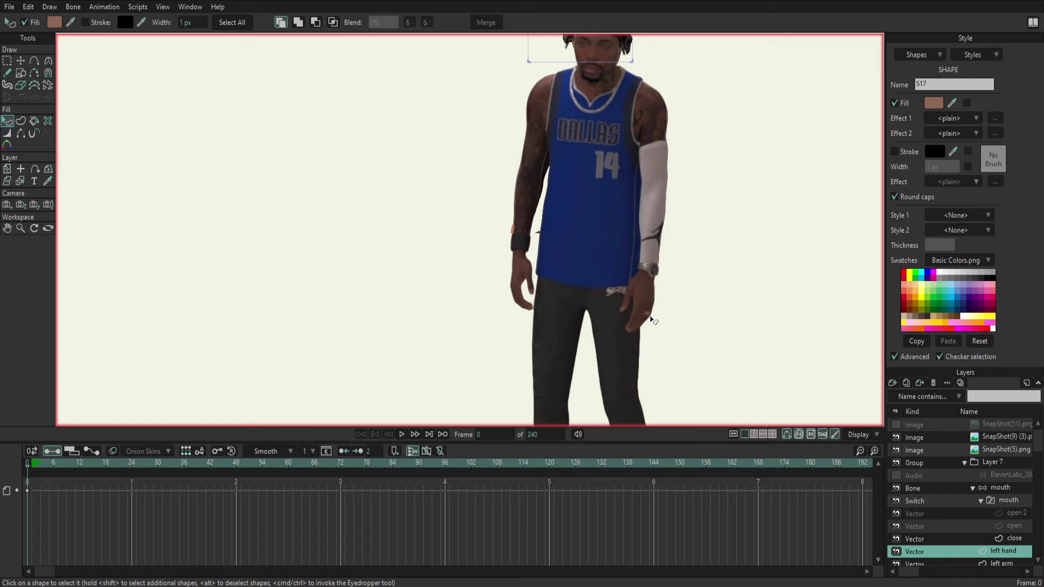
{"action": "left_click", "coordinate": [1007, 438]}
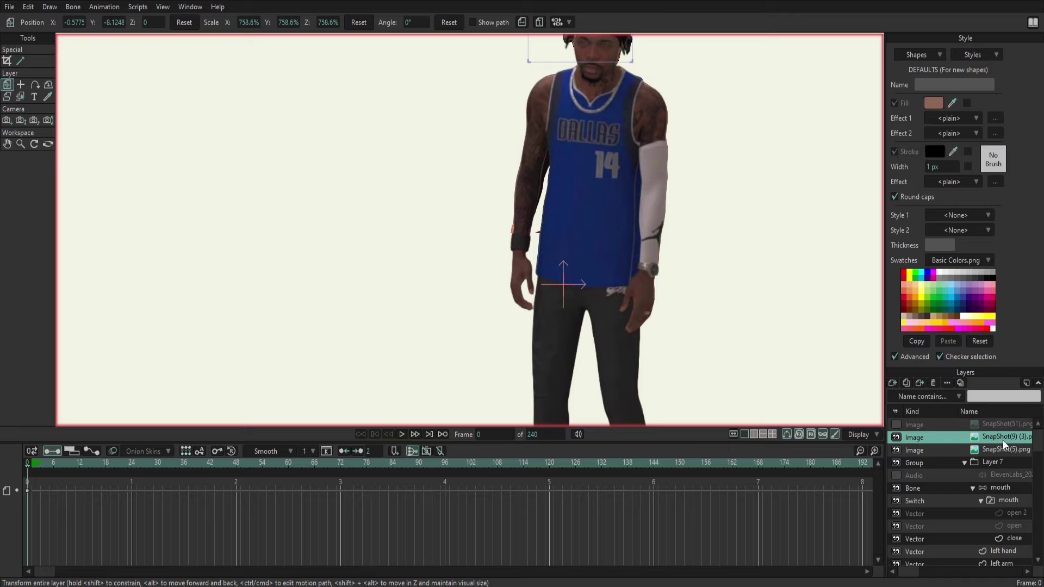
Hide SnapShot(5), zoom in on the hands, and return to the left hand layer.
{"action": "left_click", "coordinate": [898, 449]}
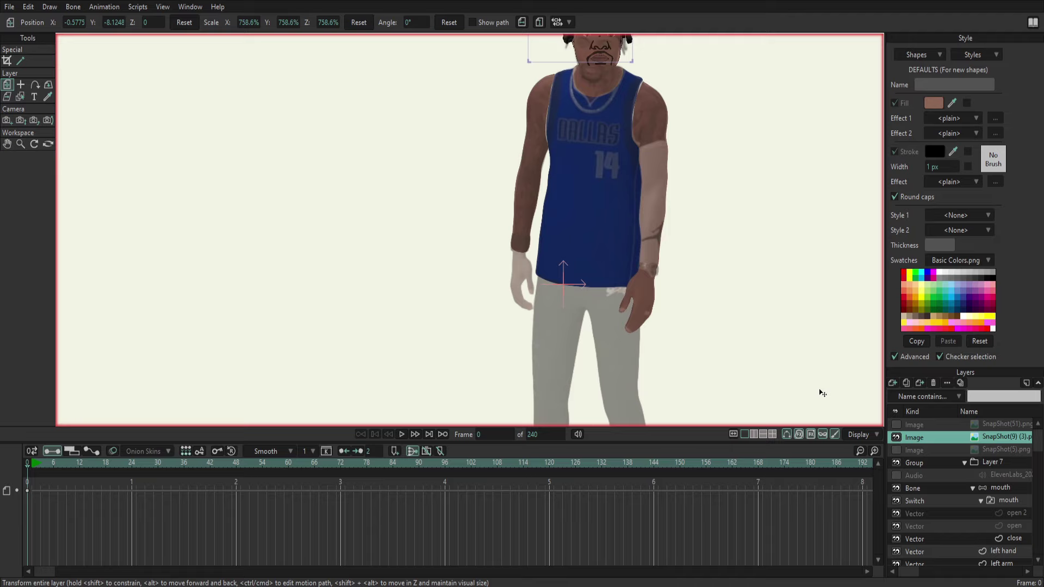
{"action": "scroll", "coordinate": [727, 323], "scroll_direction": "up", "scroll_amount": 1}
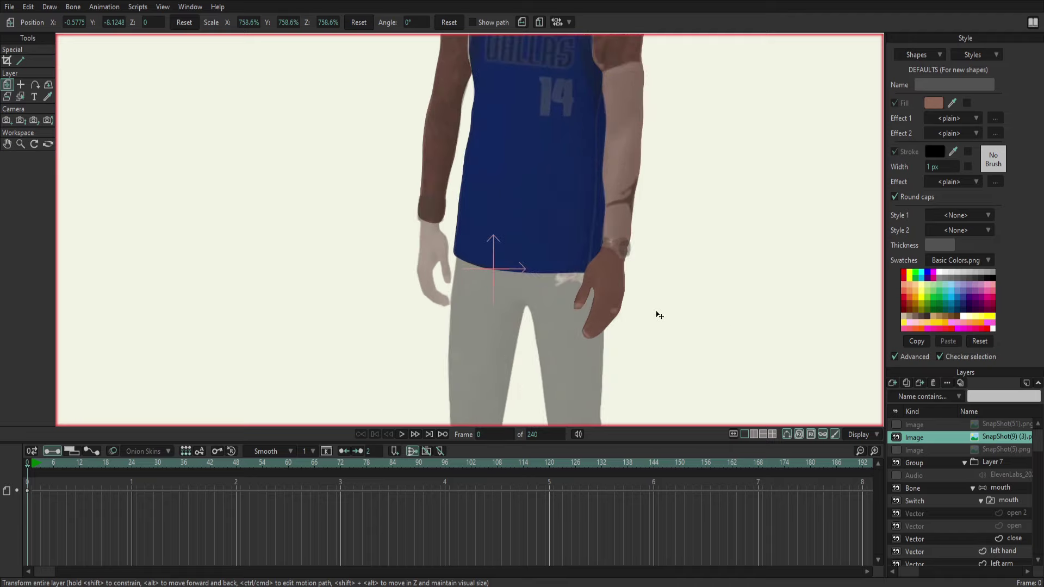
{"action": "scroll", "coordinate": [660, 314], "scroll_direction": "up", "scroll_amount": 1}
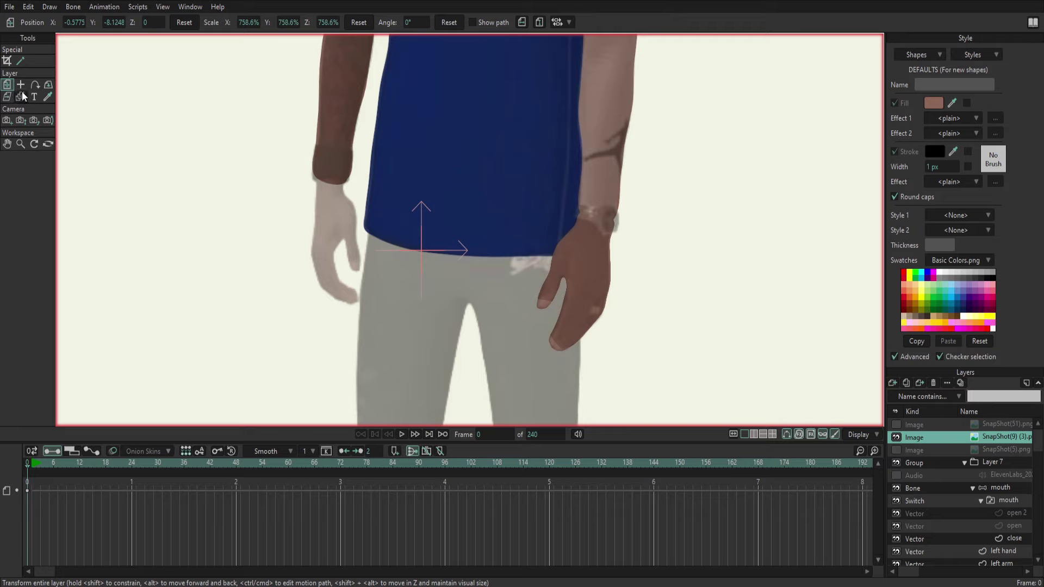
{"action": "left_click", "coordinate": [1004, 550]}
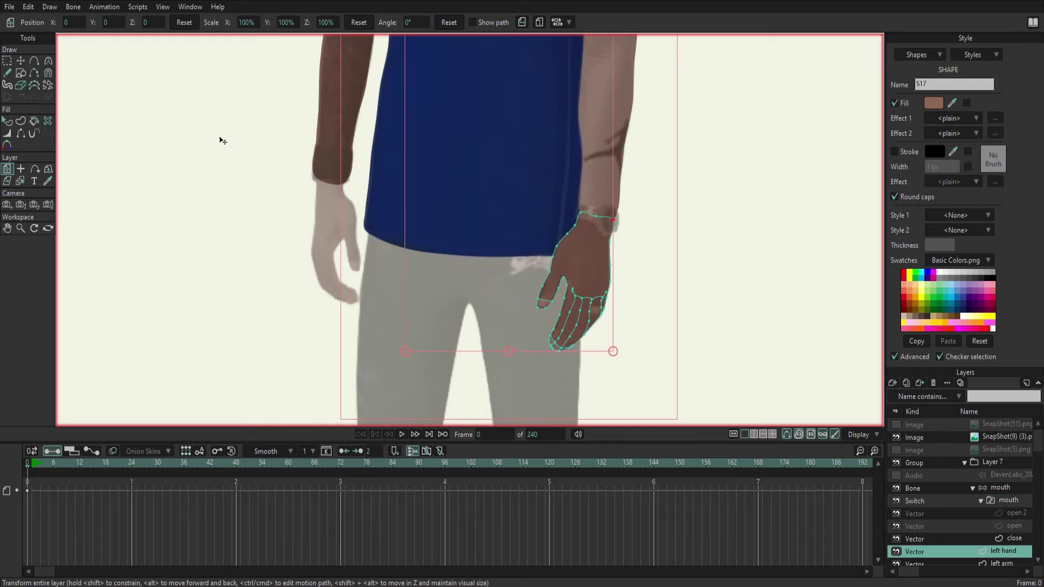
Duplicate the hand's points and move the copy over the character's other wrist.
{"action": "left_click", "coordinate": [7, 61]}
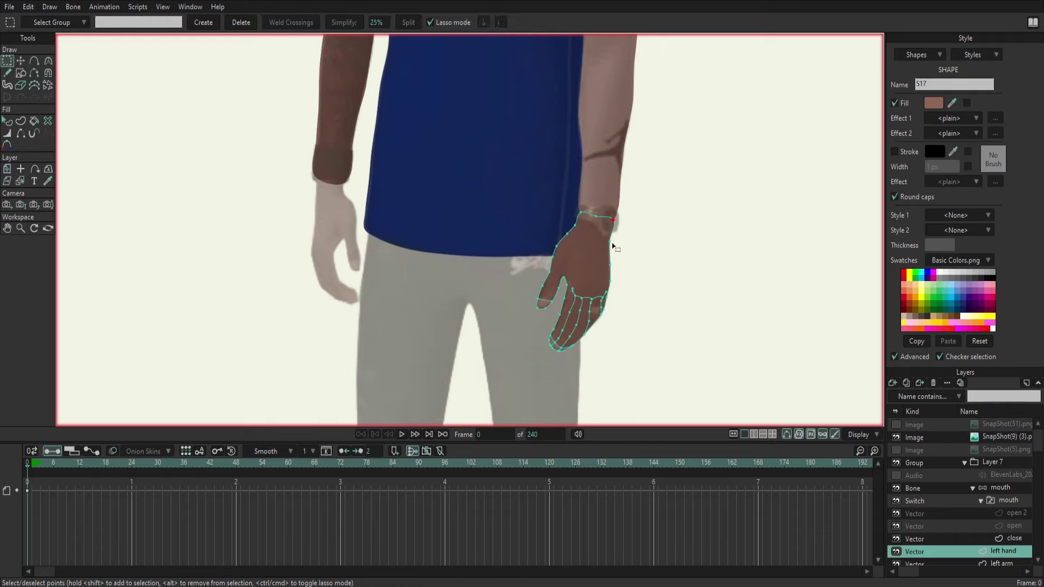
{"action": "mouse_move", "coordinate": [560, 195]}
{"action": "left_mouse_down"}
{"action": "mouse_move", "coordinate": [628, 364]}
{"action": "mouse_move", "coordinate": [556, 193]}
{"action": "left_mouse_up"}
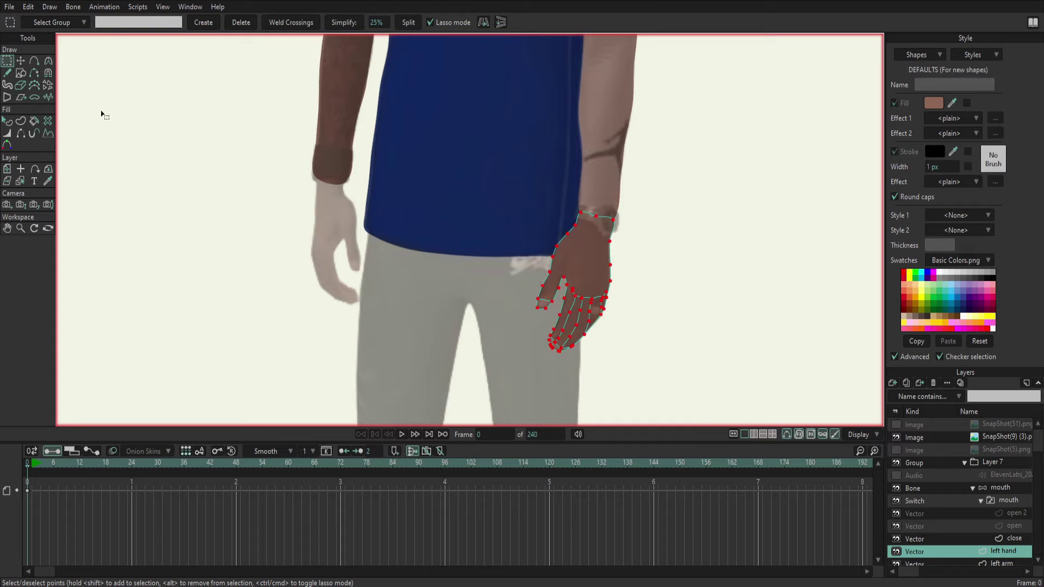
{"action": "left_click", "coordinate": [21, 61]}
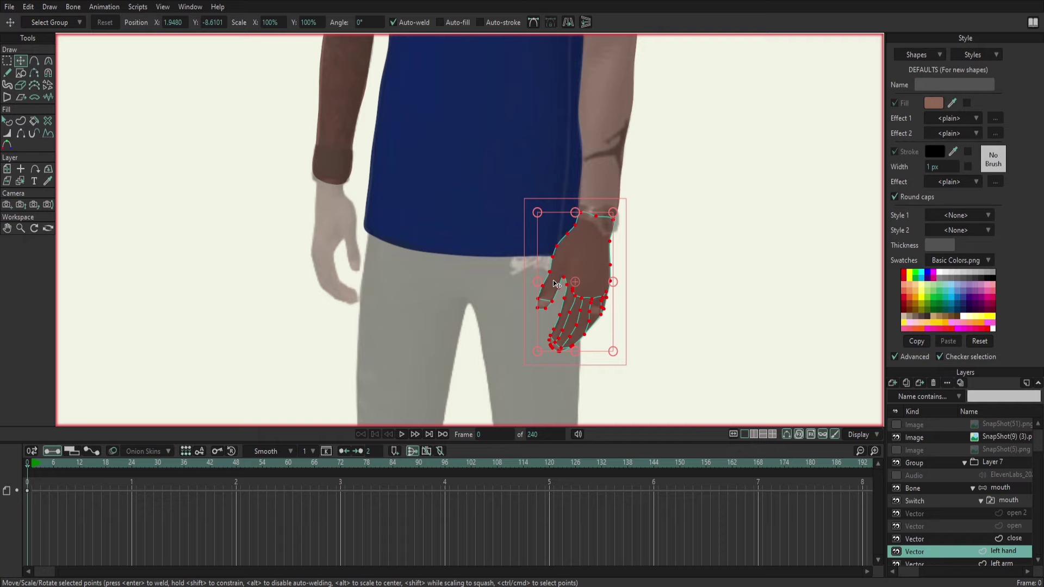
{"action": "key", "text": "ctrl+v"}
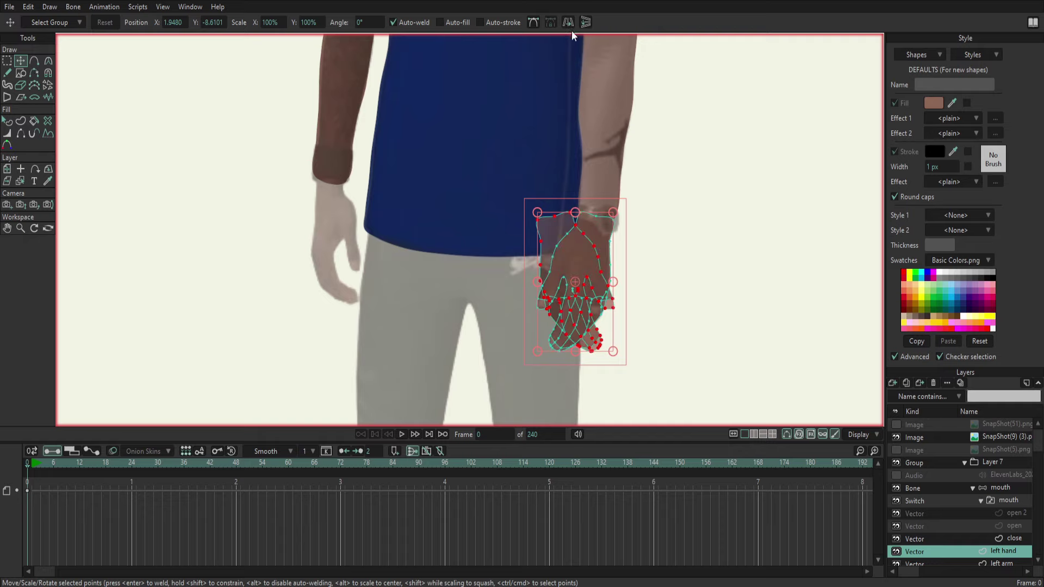
{"action": "left_click_drag", "start_coordinate": [566, 238], "coordinate": [336, 200]}
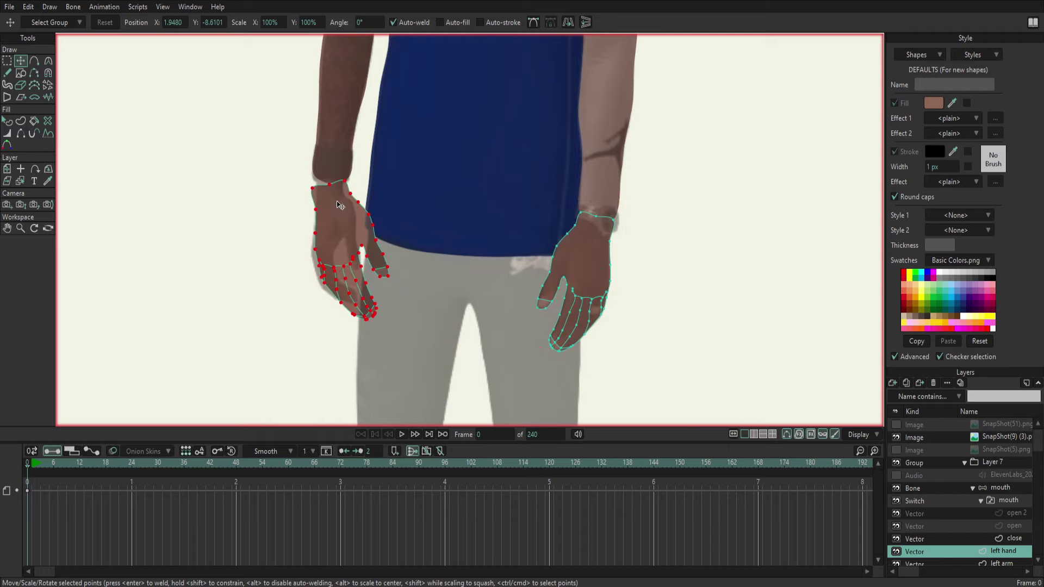
{"action": "left_click_drag", "start_coordinate": [336, 200], "coordinate": [332, 196]}
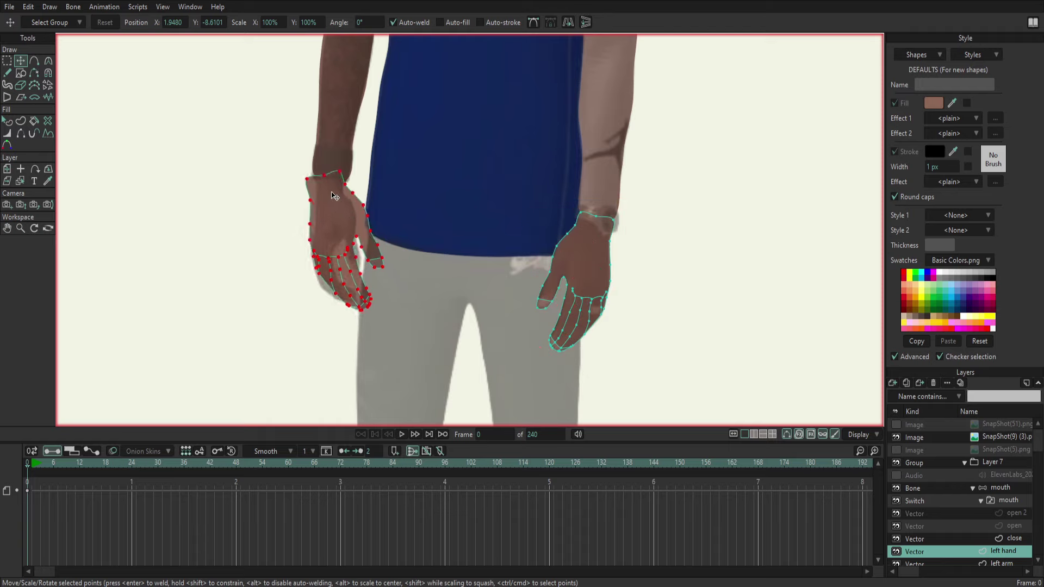
{"action": "left_click_drag", "start_coordinate": [331, 196], "coordinate": [339, 204]}
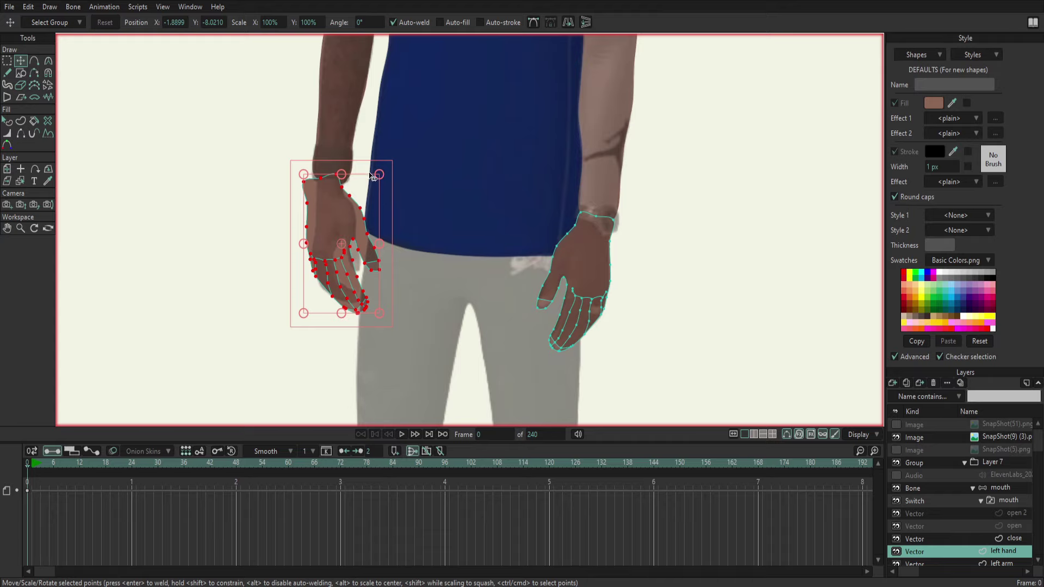
Rotate and fine-tune the hand copy so it matches the other arm.
{"action": "left_click_drag", "start_coordinate": [372, 177], "coordinate": [382, 189]}
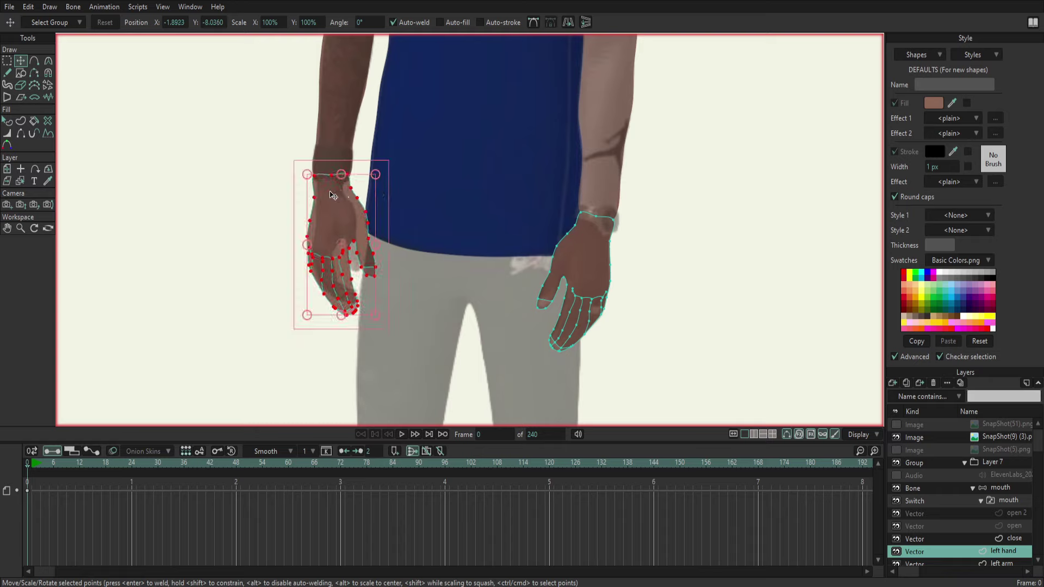
{"action": "left_click_drag", "start_coordinate": [332, 195], "coordinate": [330, 190]}
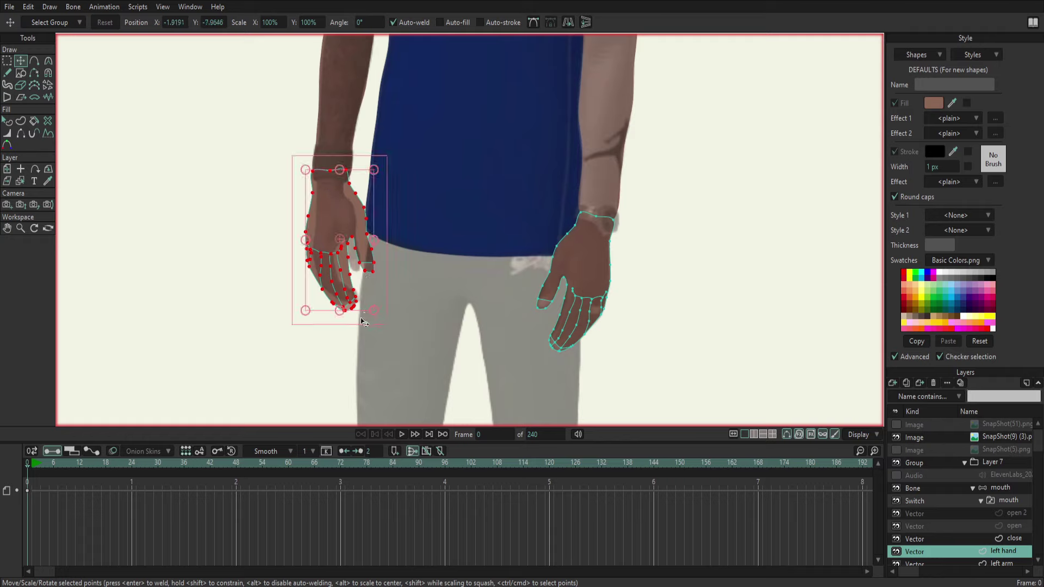
{"action": "left_click_drag", "start_coordinate": [321, 323], "coordinate": [315, 320]}
{"action": "left_click_drag", "start_coordinate": [345, 276], "coordinate": [338, 277]}
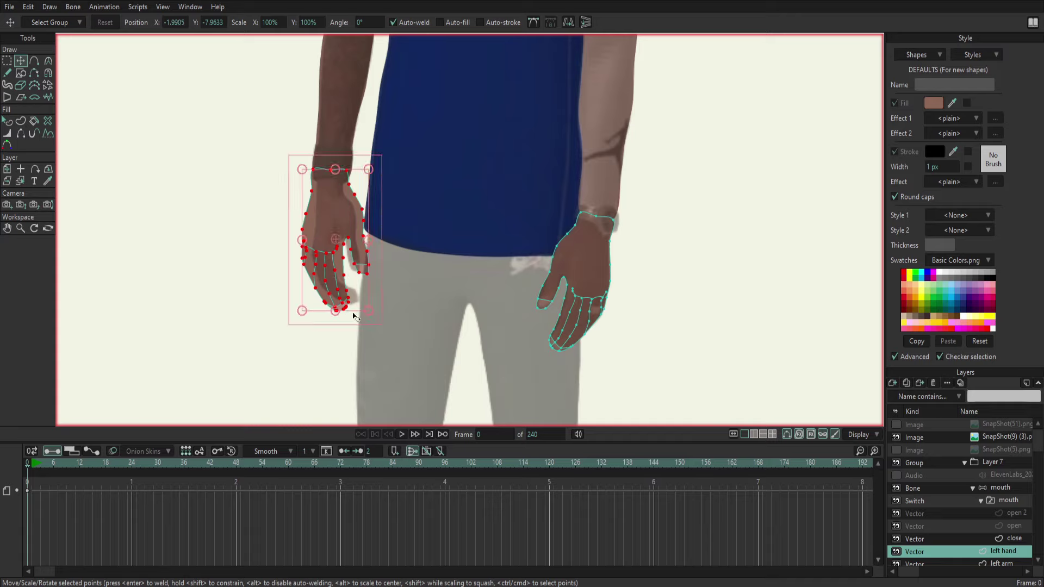
{"action": "left_click", "coordinate": [710, 351]}
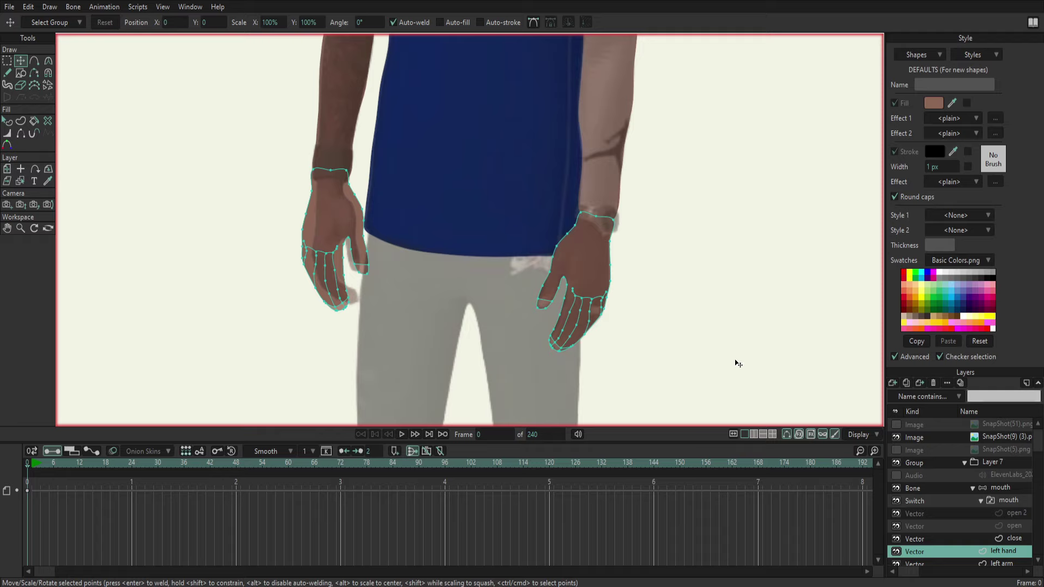
Nudge an original wrist point down, then select all points of the copied hand.
{"action": "left_click", "coordinate": [283, 171]}
{"action": "left_click_drag", "start_coordinate": [283, 170], "coordinate": [285, 177]}
{"action": "left_click", "coordinate": [8, 61]}
{"action": "left_click_drag", "start_coordinate": [275, 152], "coordinate": [287, 158]}
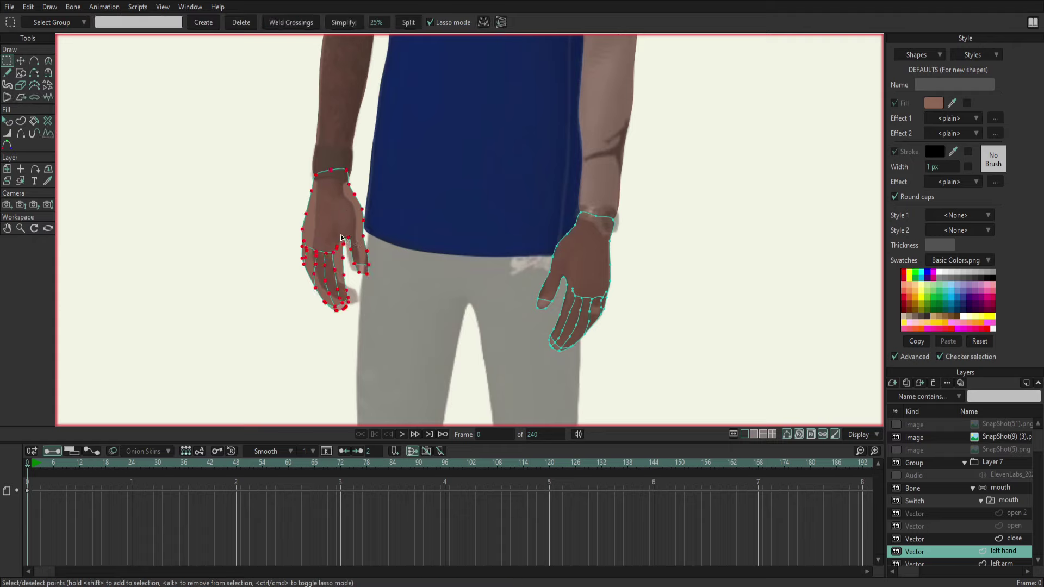
Delete the copy, duplicate the layer as 'right hand', and flip it horizontally.
{"action": "key", "text": "Delete"}
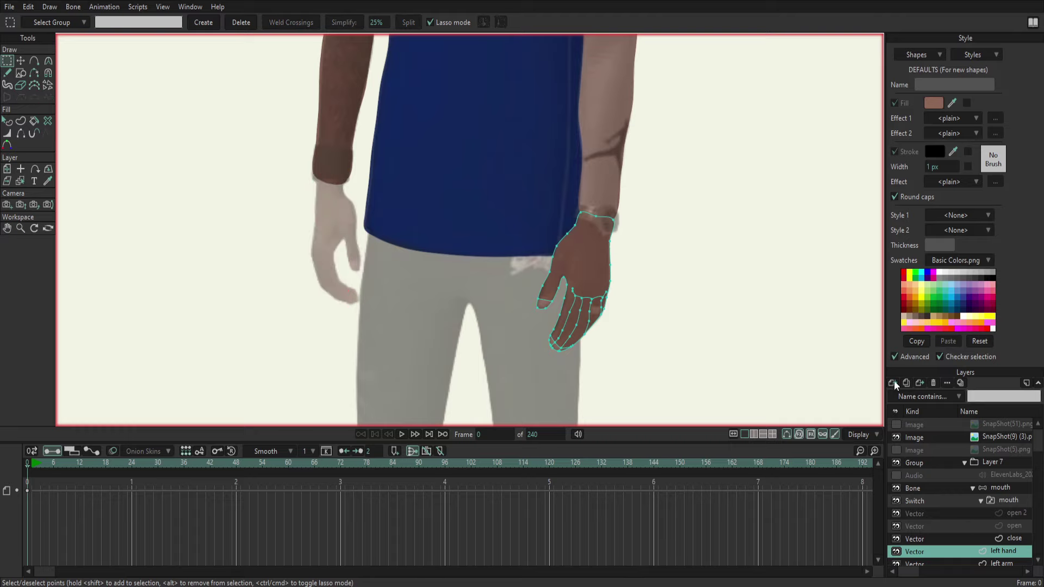
{"action": "key", "text": "ctrl+shift+n"}
{"action": "type", "text": "right hand"}
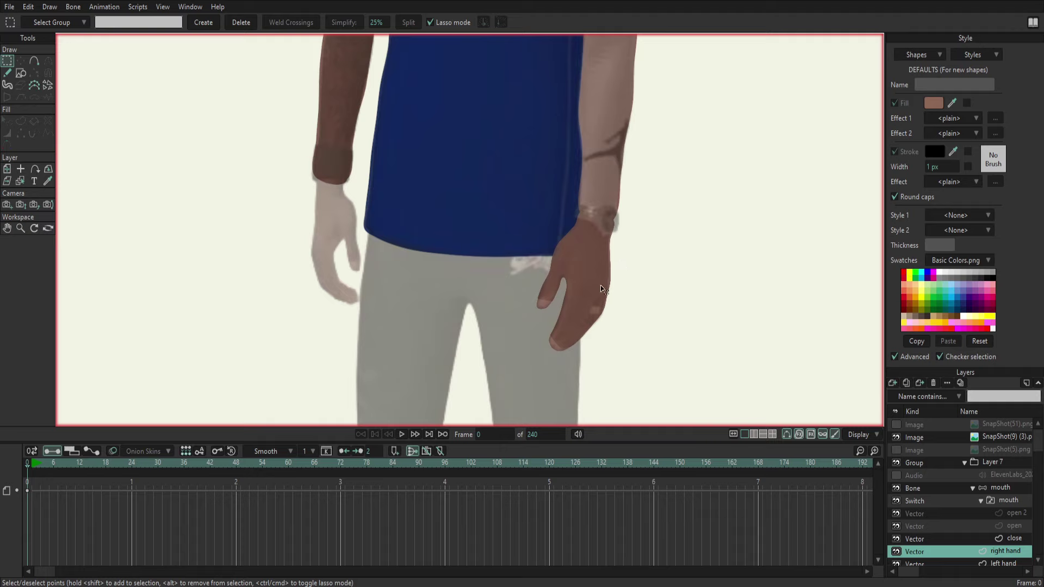
{"action": "key", "text": "t"}
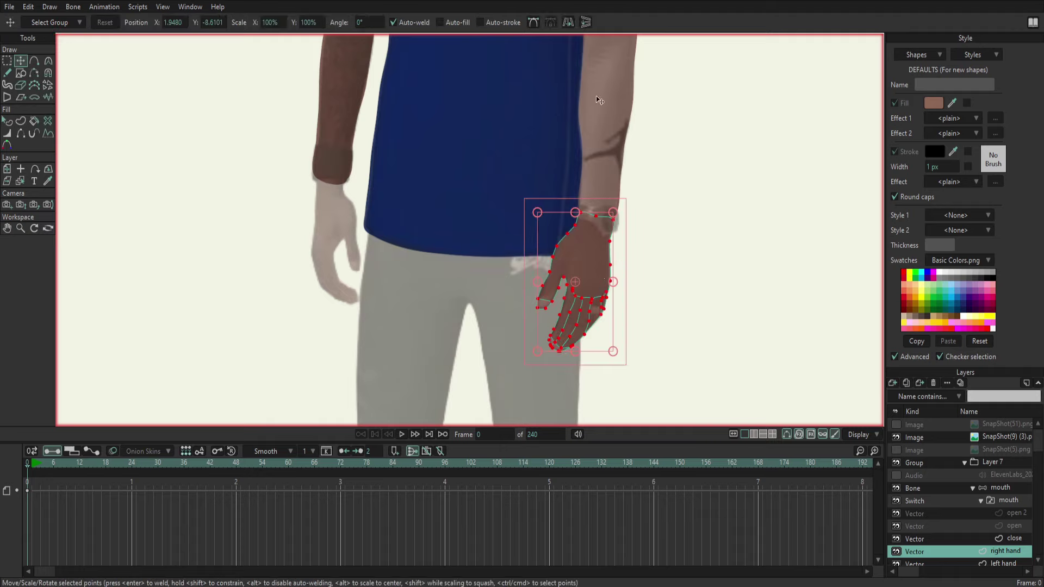
{"action": "left_click", "coordinate": [568, 23]}
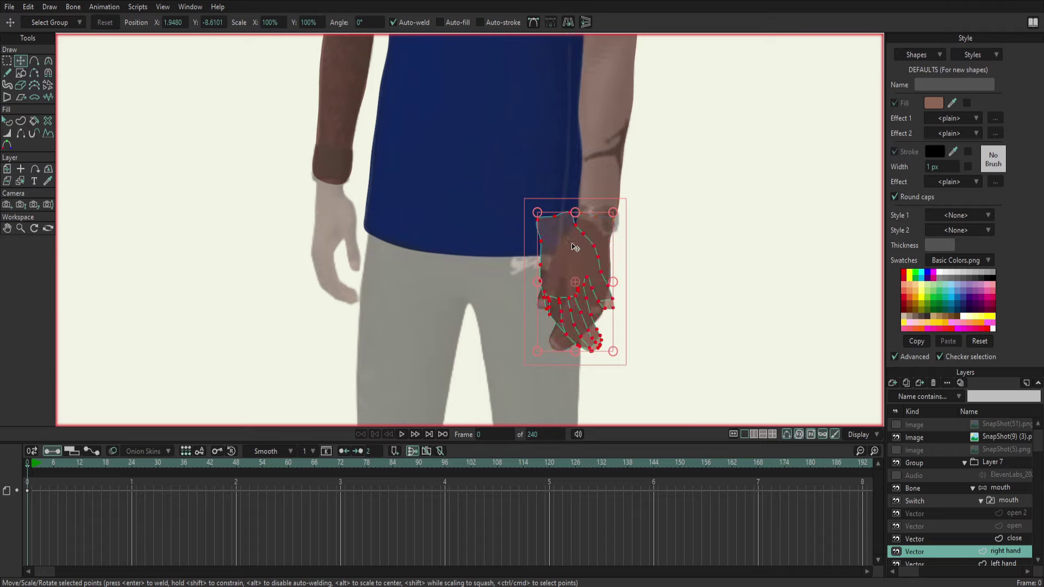
Move the mirrored hand onto the character's other wrist and fine-tune its position.
{"action": "left_click_drag", "start_coordinate": [585, 239], "coordinate": [345, 206]}
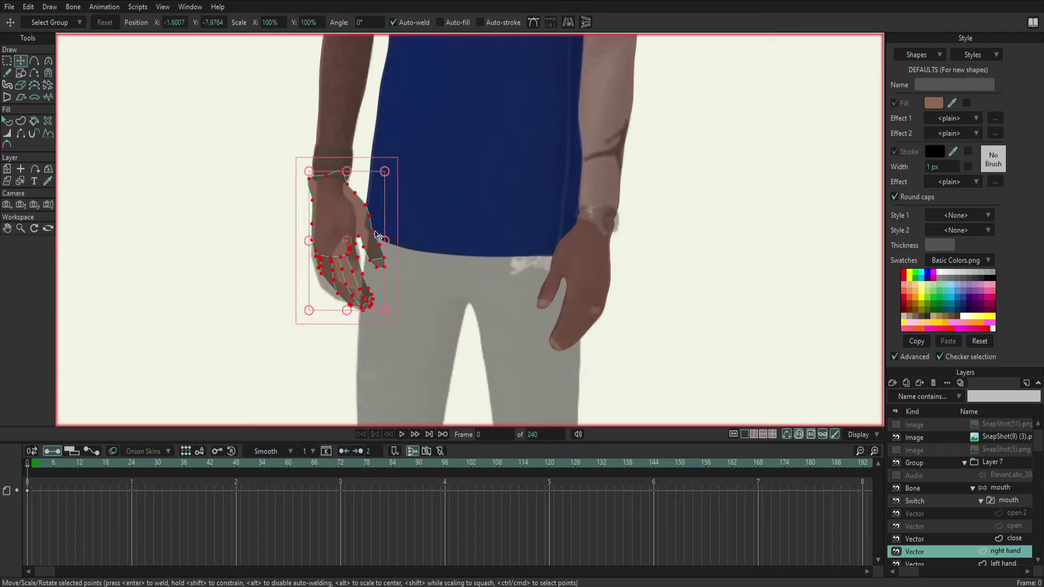
{"action": "left_click_drag", "start_coordinate": [386, 226], "coordinate": [343, 209]}
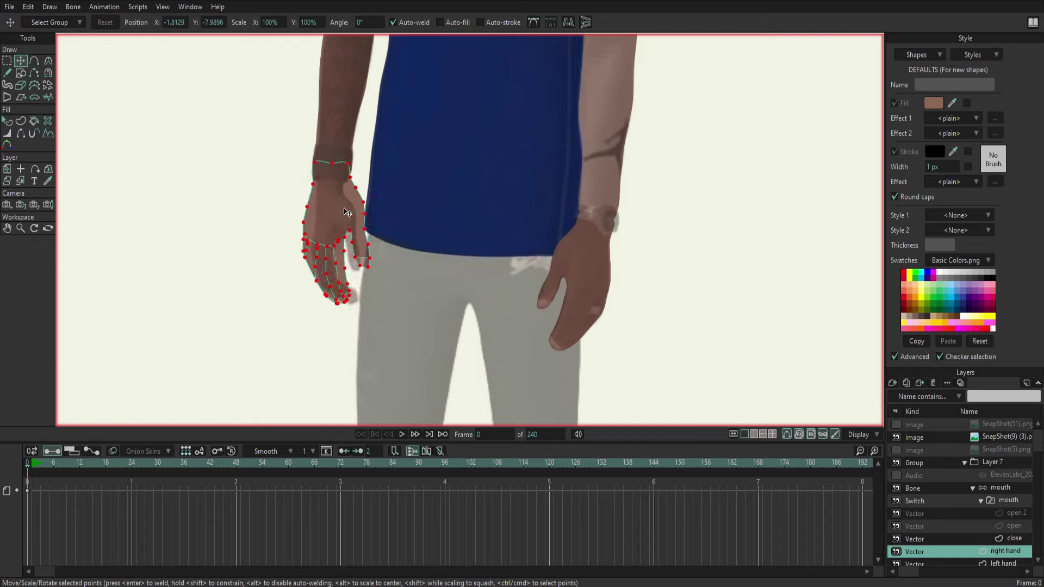
{"action": "left_click_drag", "start_coordinate": [345, 212], "coordinate": [342, 211]}
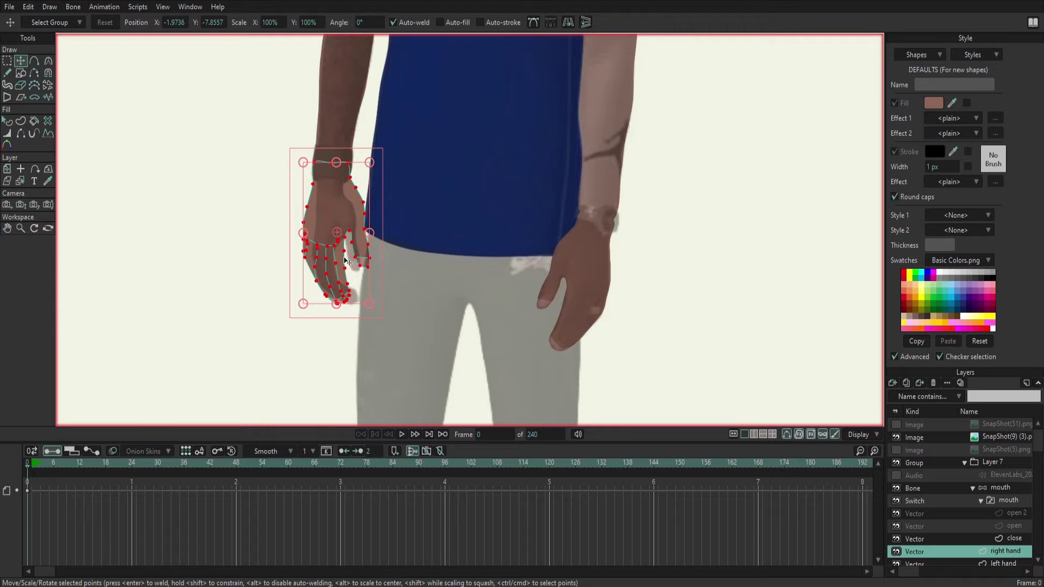
{"action": "key", "text": "Right"}
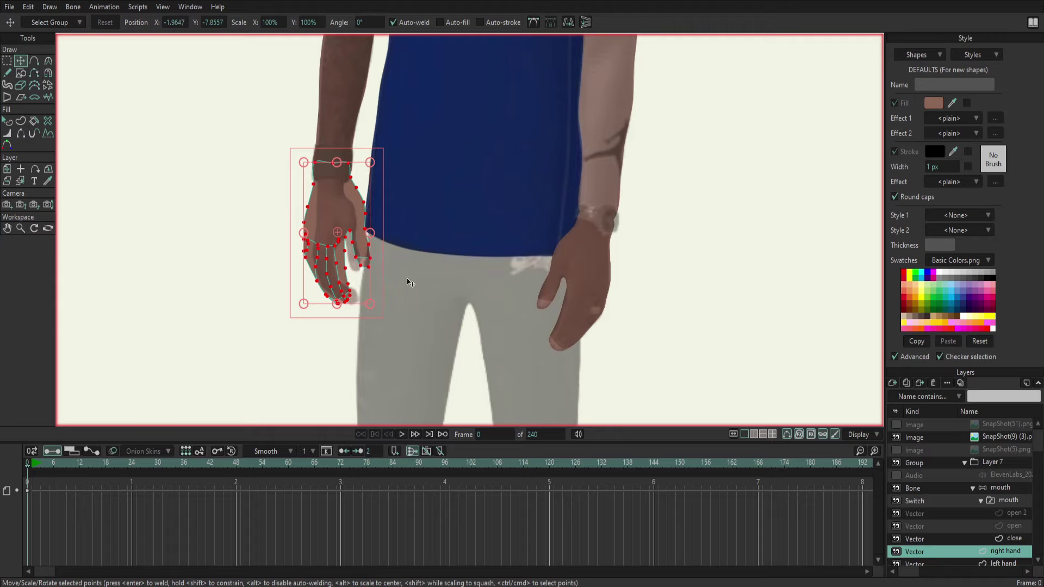
{"action": "left_click", "coordinate": [33, 61]}
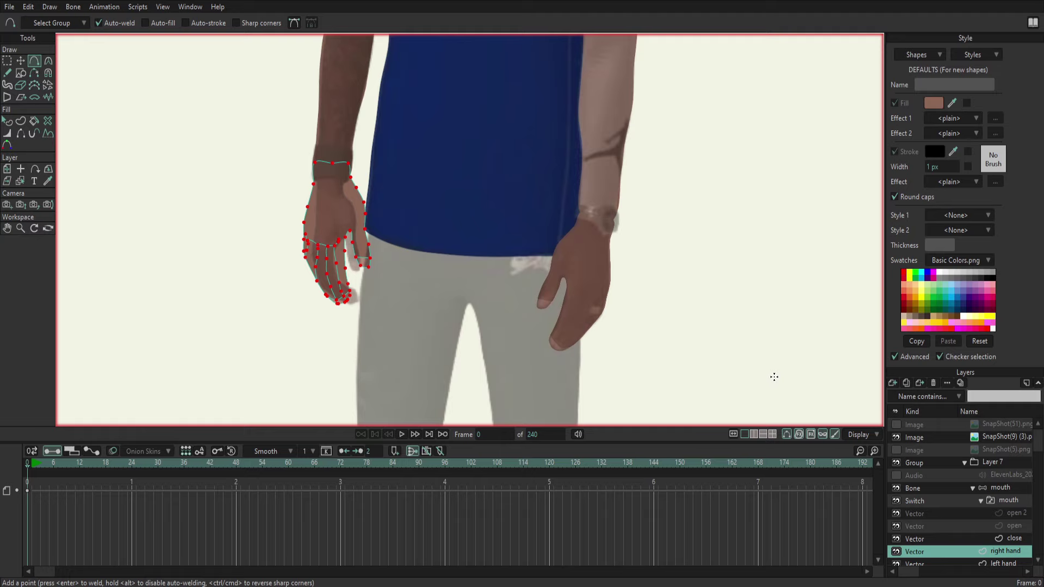
Zoom out and pan until the full character, including the face, is visible.
{"action": "scroll", "coordinate": [758, 352], "scroll_direction": "down", "scroll_amount": 1}
{"action": "scroll", "coordinate": [757, 354], "scroll_direction": "down", "scroll_amount": 2}
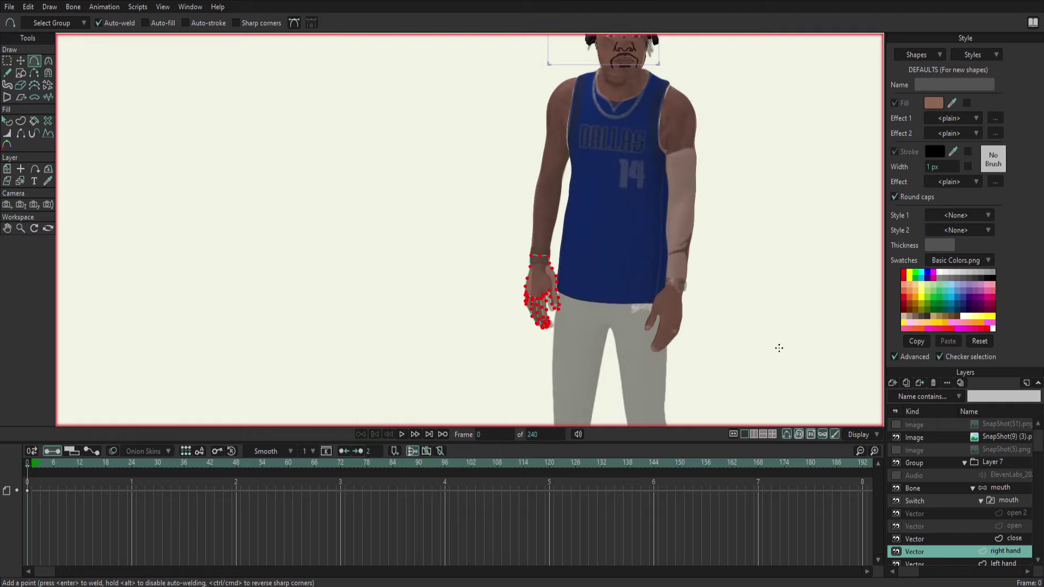
{"action": "left_click_drag", "start_coordinate": [779, 348], "coordinate": [679, 388]}
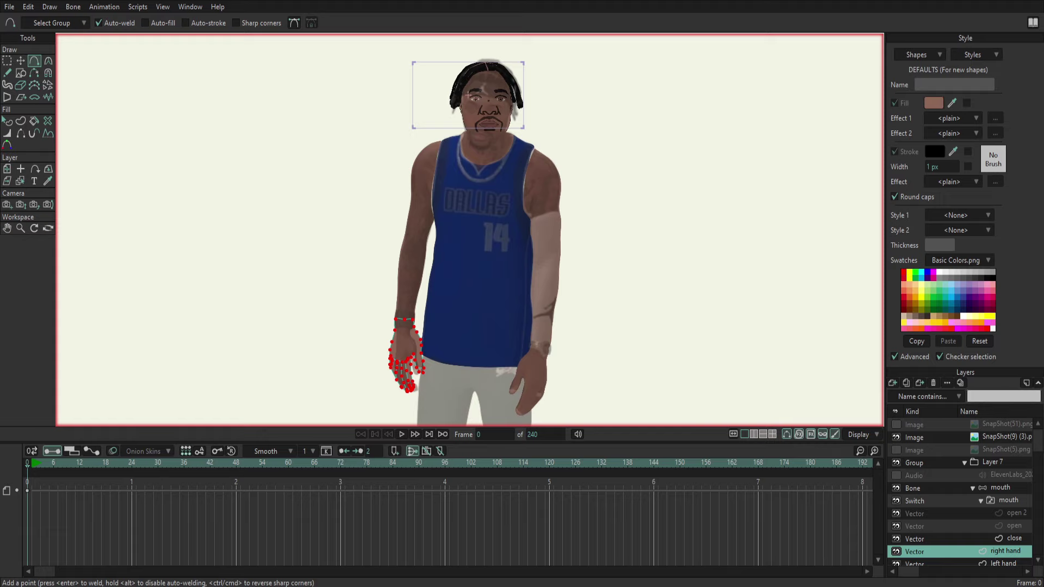
Toggle the reference photo off, on and off again to compare the drawing.
{"action": "left_click", "coordinate": [896, 437]}
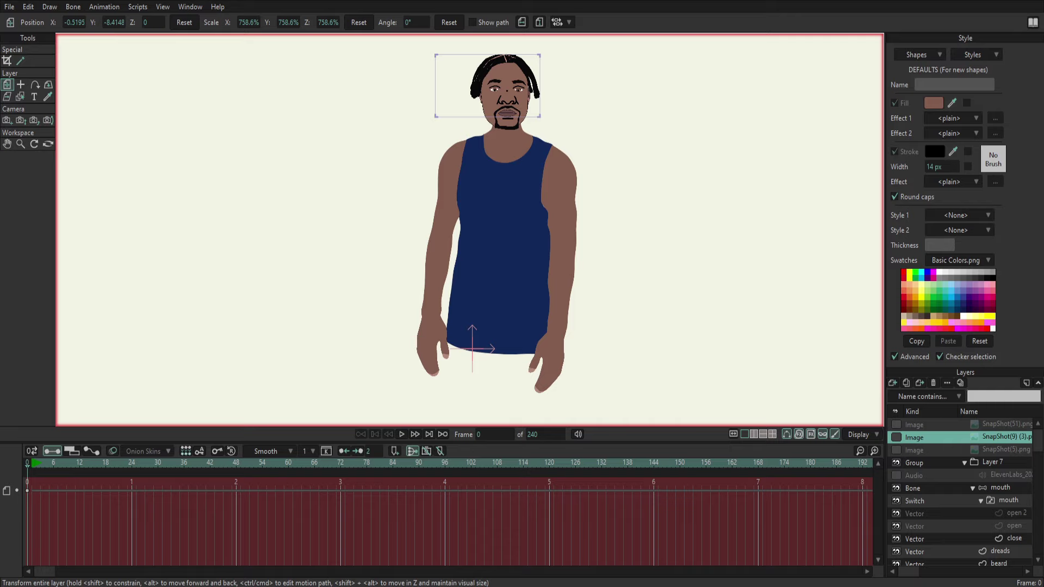
{"action": "left_click", "coordinate": [896, 437]}
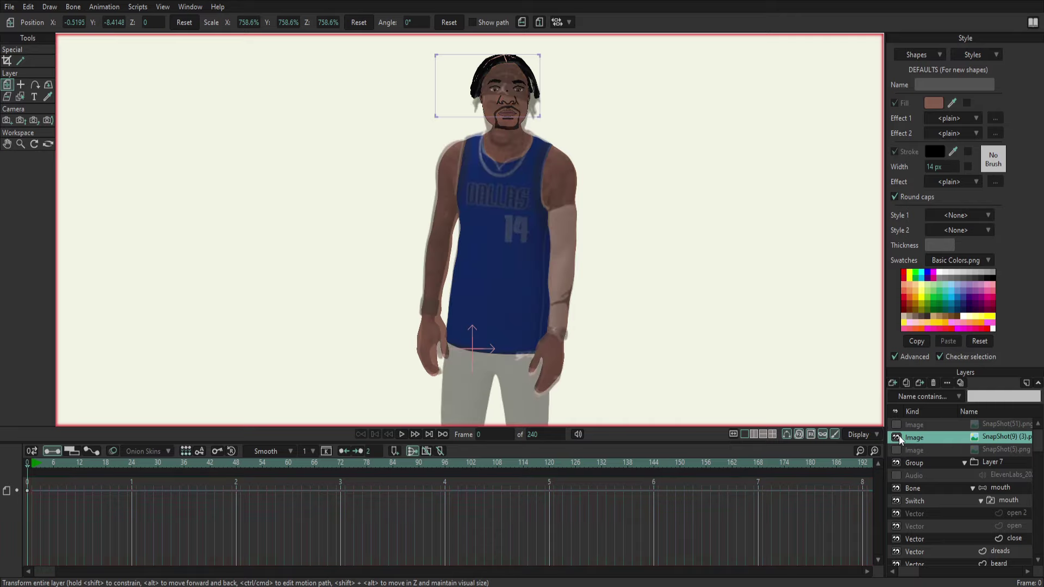
{"action": "left_click", "coordinate": [896, 437]}
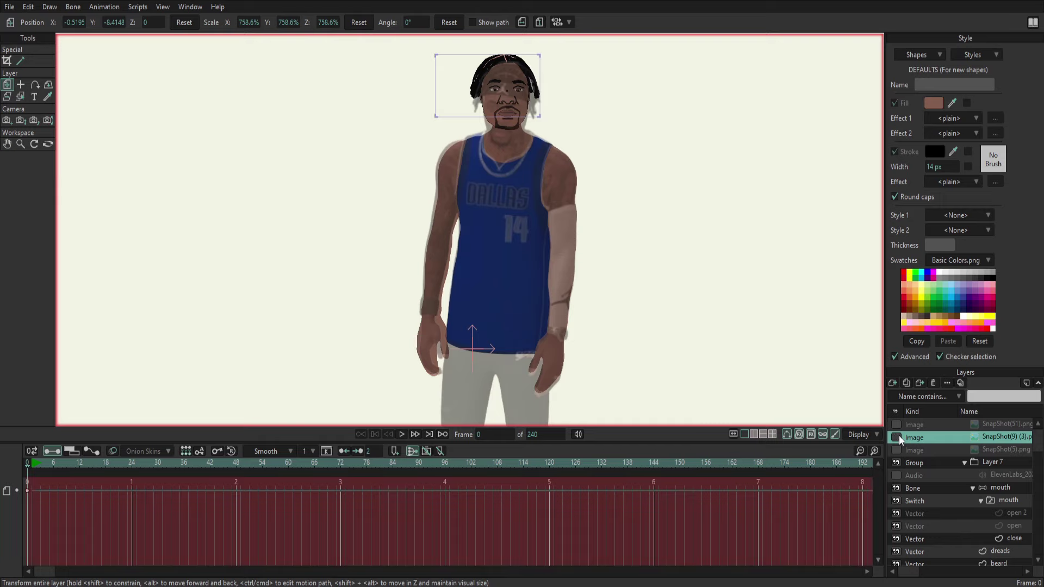